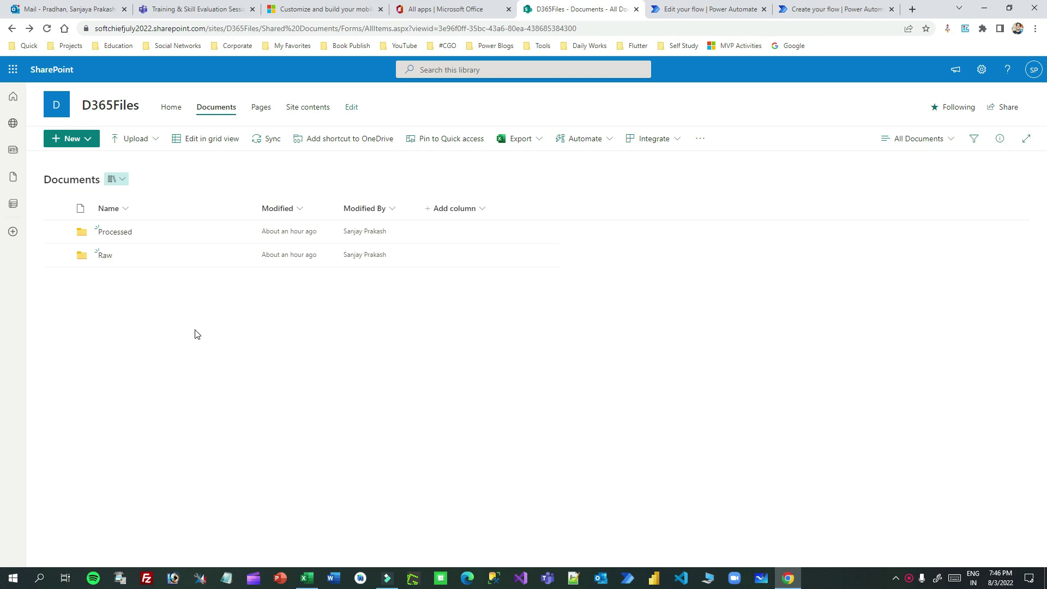
Step: Switch to Excel and inspect the table in A1:H5 of the Test sheet, including the list of defined names
left_click(307, 578)
left_click(163, 233)
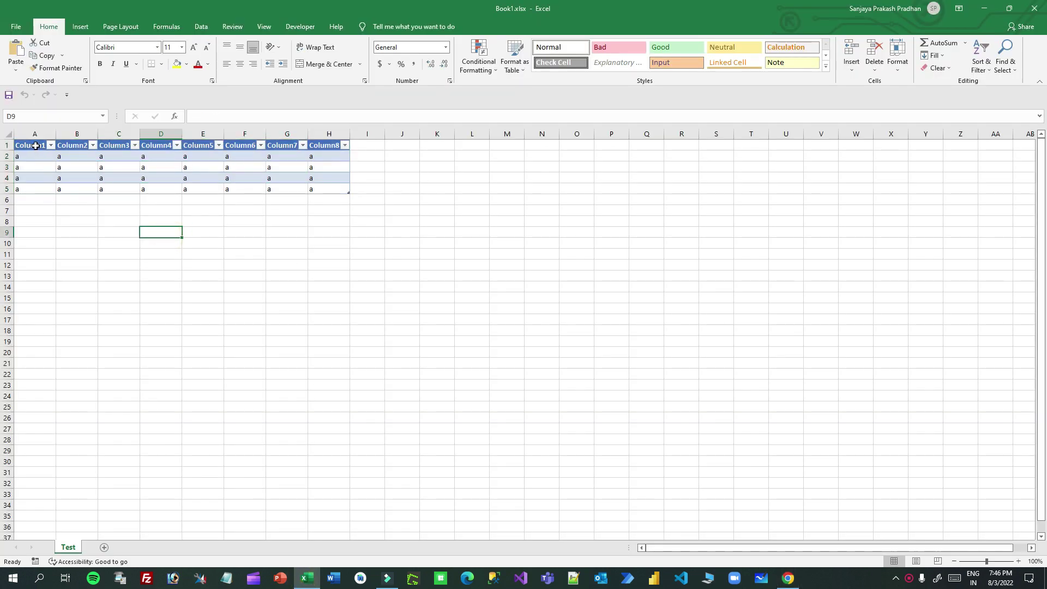
left_click_drag(35, 145, 334, 188)
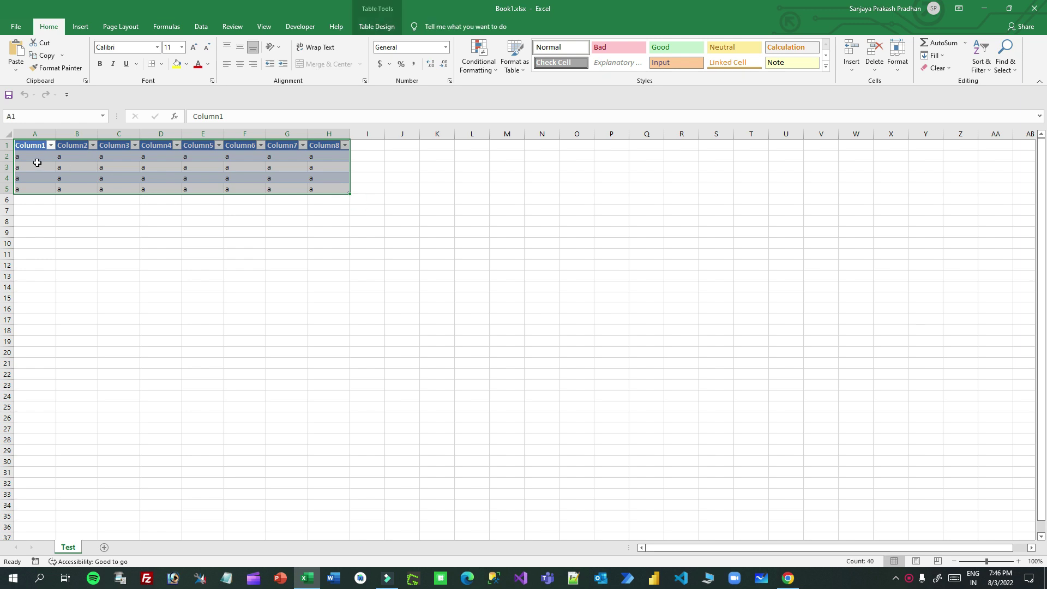
left_click(102, 115)
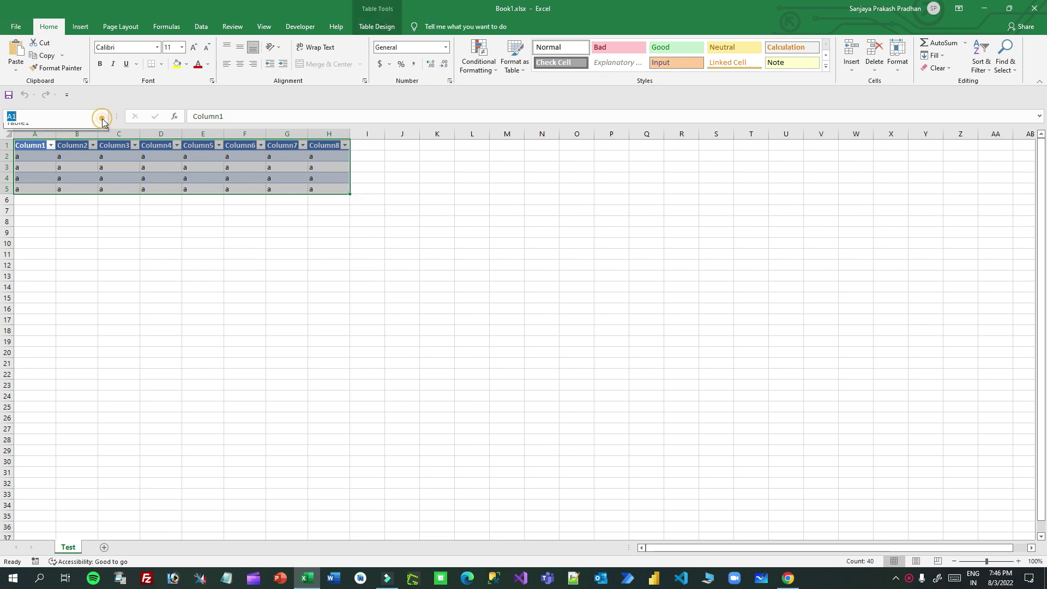
left_click(35, 131)
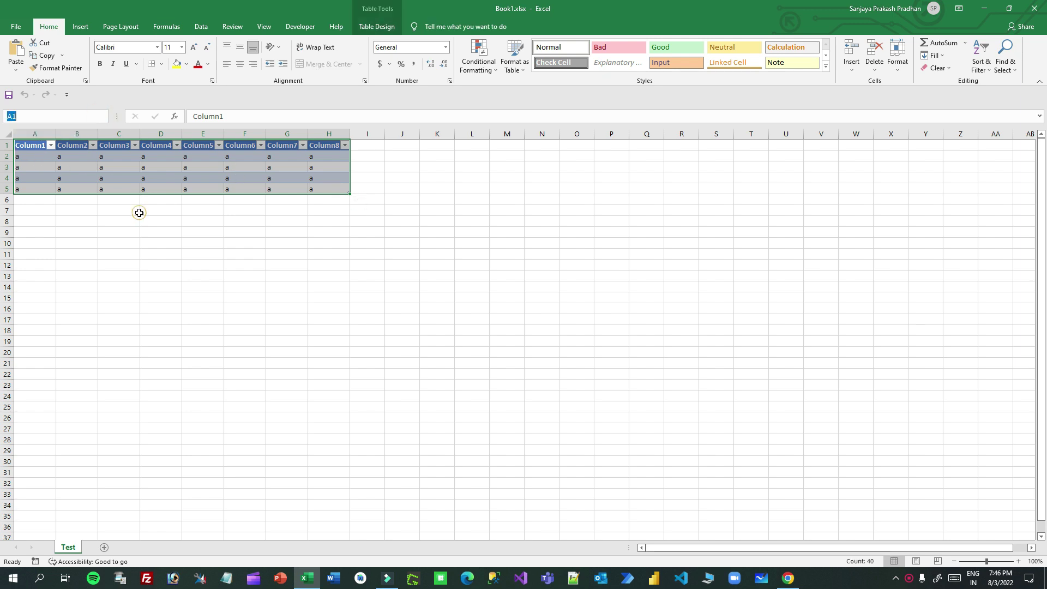
left_click(43, 177)
left_click_drag(34, 145, 323, 188)
Step: Return to the SharePoint library and look inside the Raw and Processed folders of the D365Files site
left_click(788, 578)
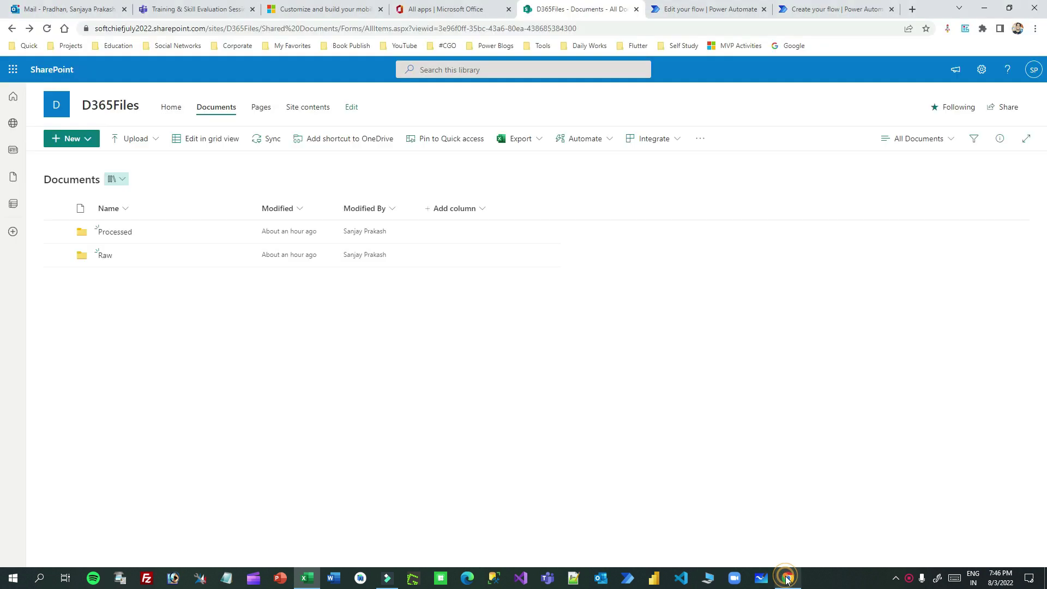
left_click(100, 257)
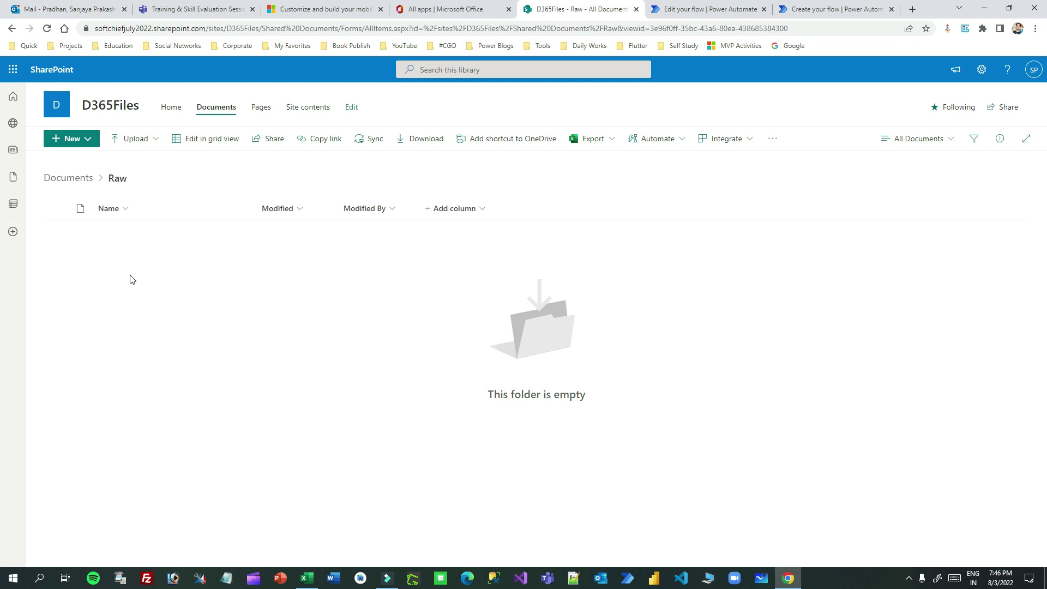
left_click(307, 578)
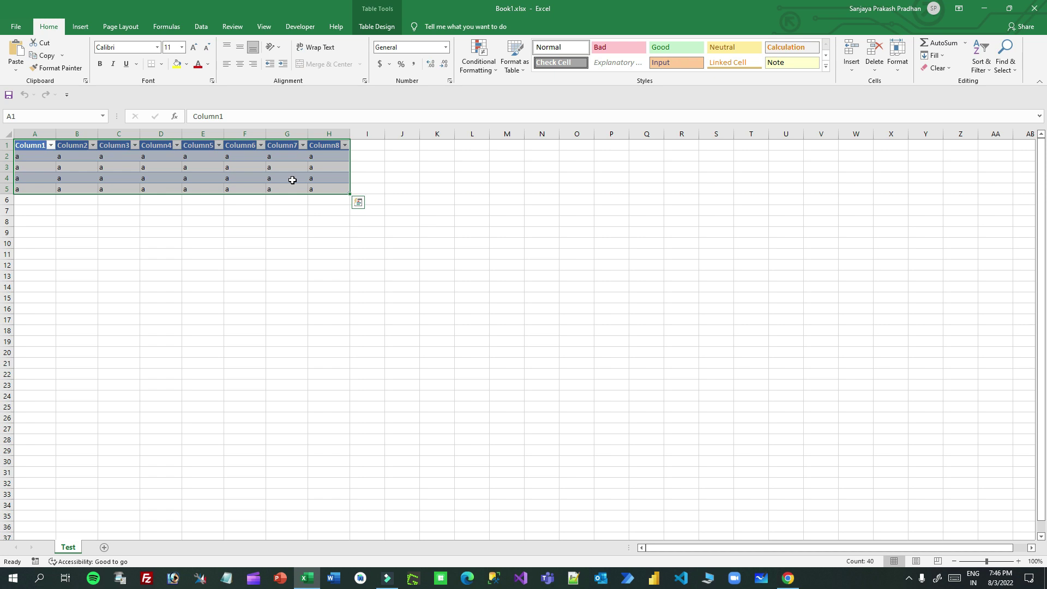
left_click(307, 577)
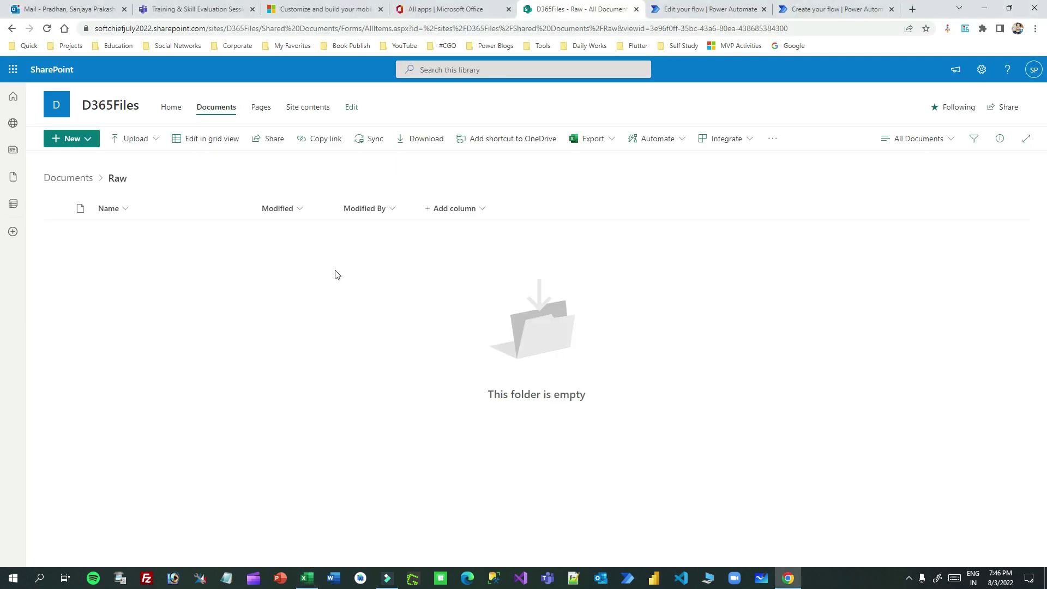
left_click(77, 181)
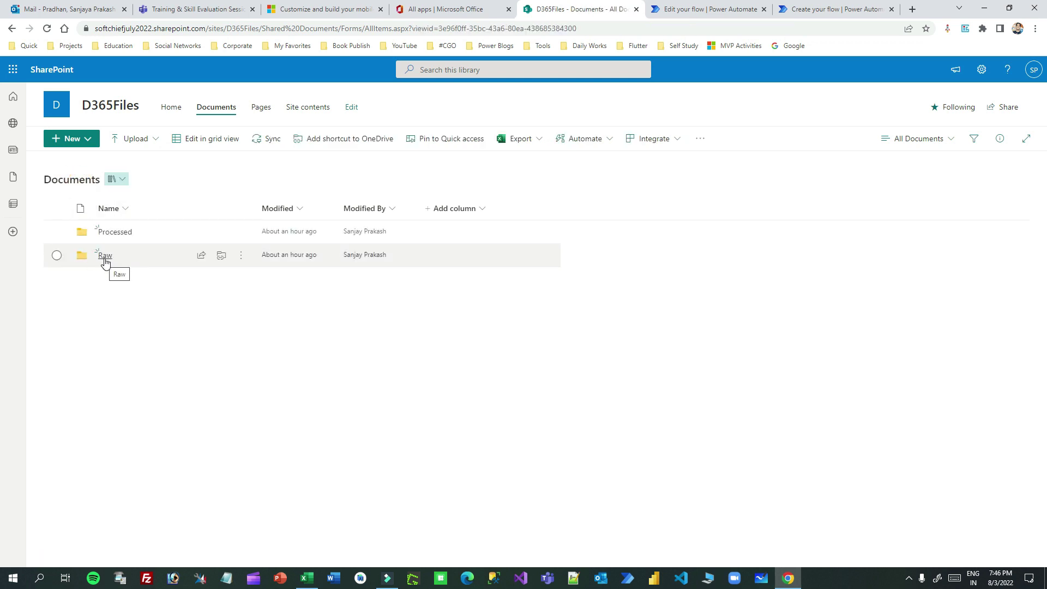
left_click(116, 233)
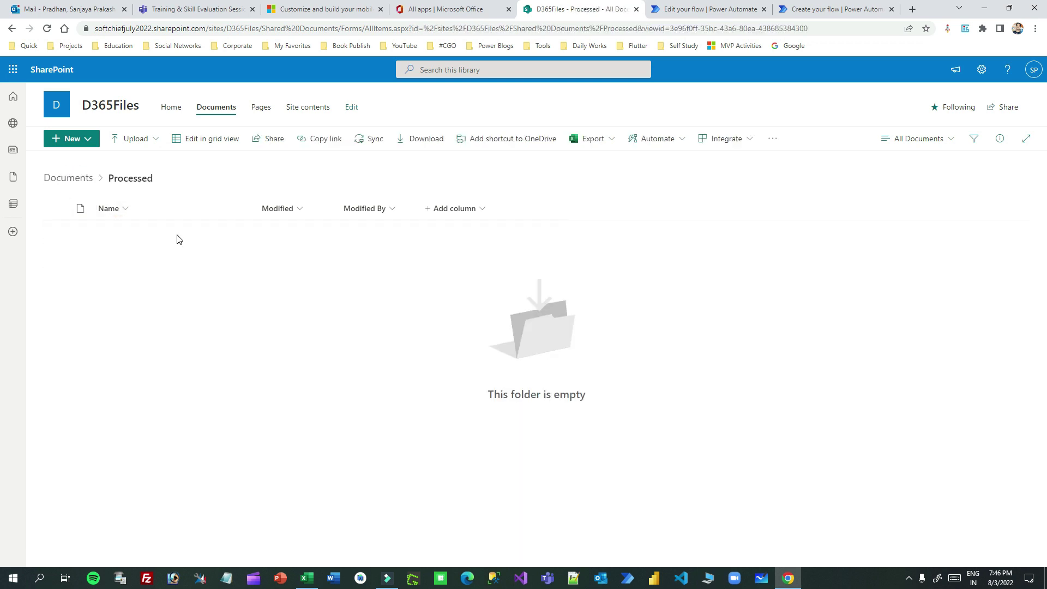
left_click(11, 28)
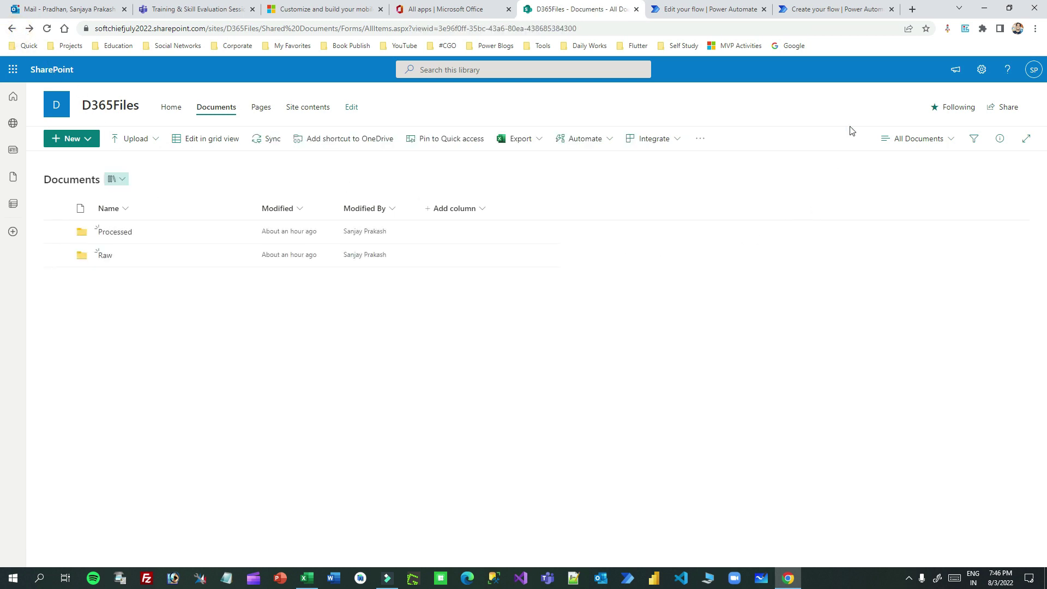
Step: Switch to Power Automate and start a blank automated cloud flow, skipping the initial name and trigger setup
left_click(839, 12)
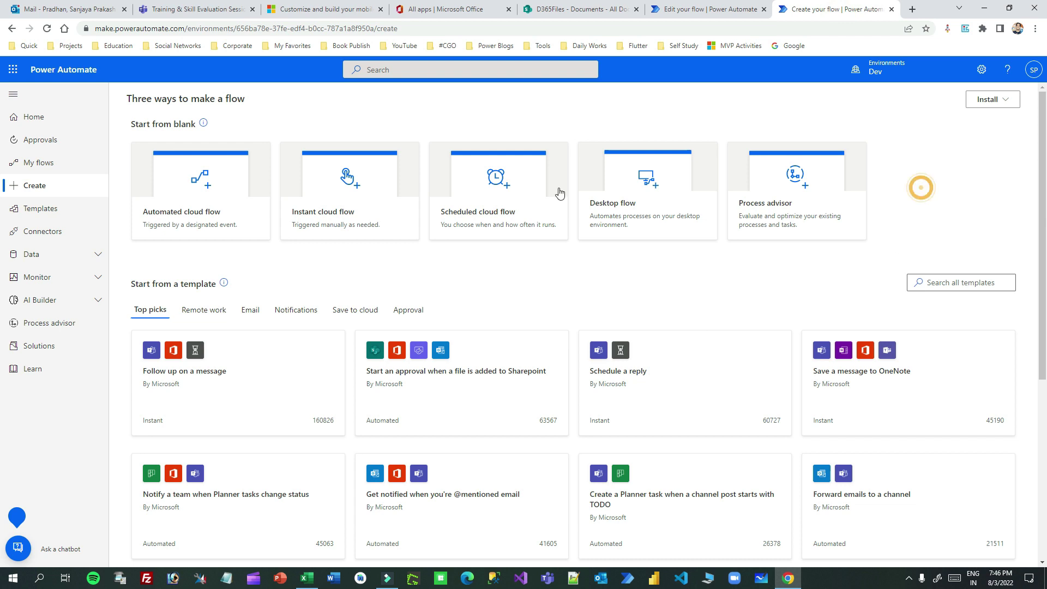
left_click(226, 175)
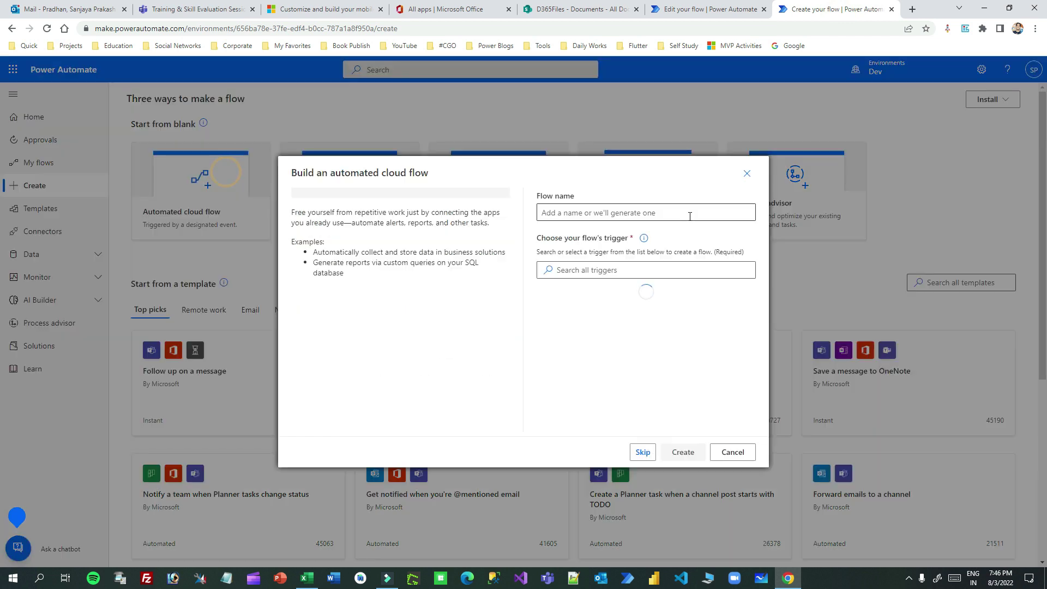
left_click(616, 221)
left_click(644, 454)
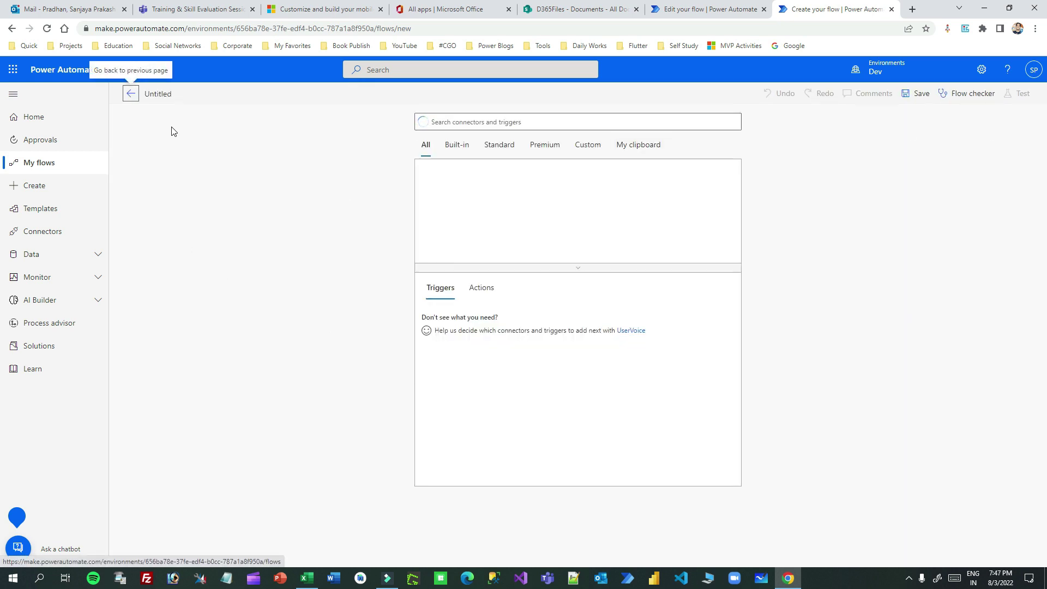
Step: Rename the untitled flow as Process Excel in SharePoint
left_click(161, 94)
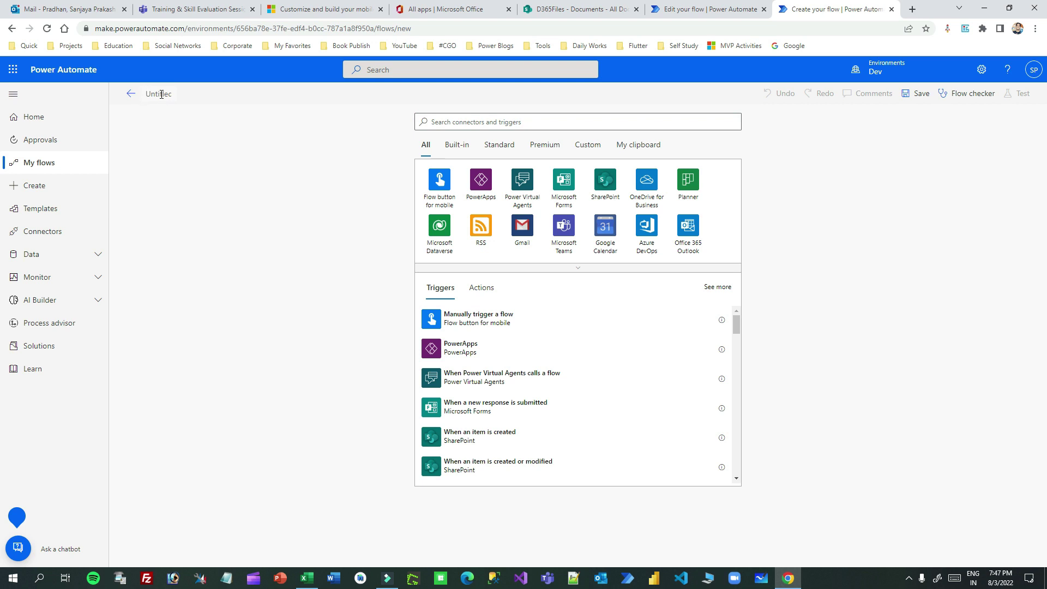
type("Process")
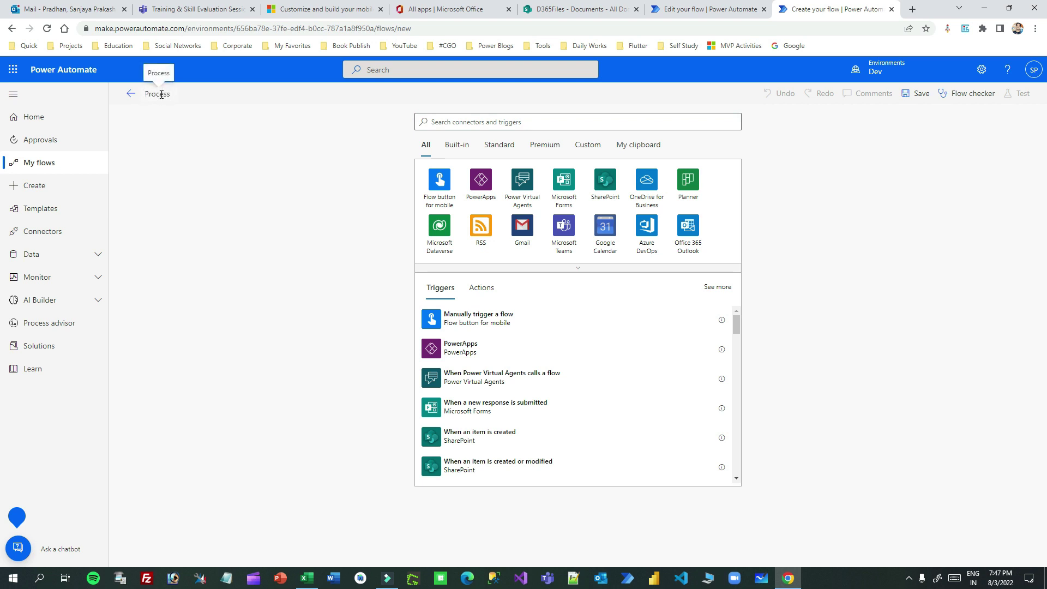
type(" Excel in Share")
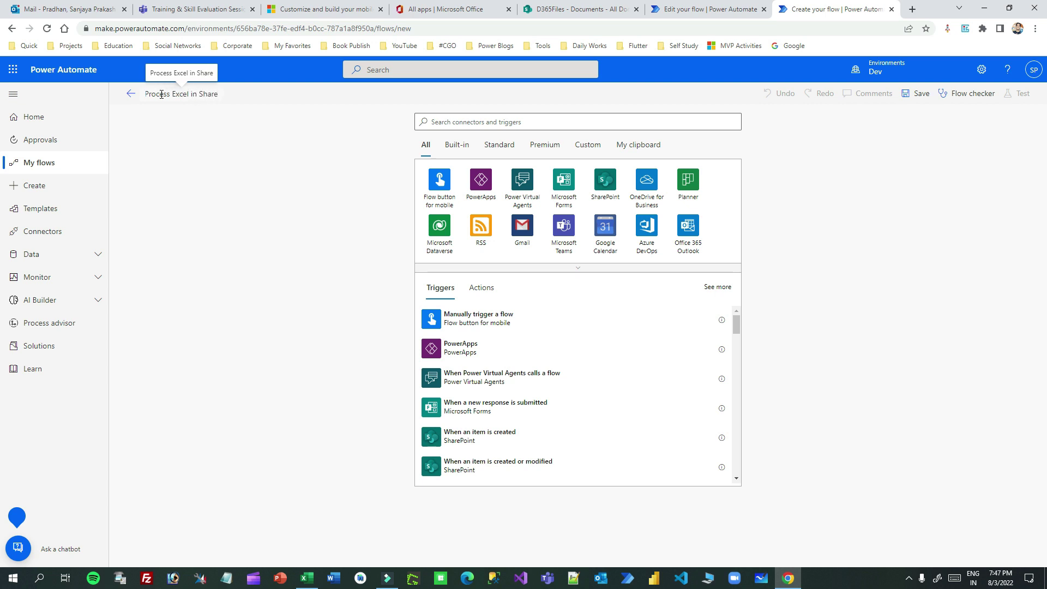
type("Point")
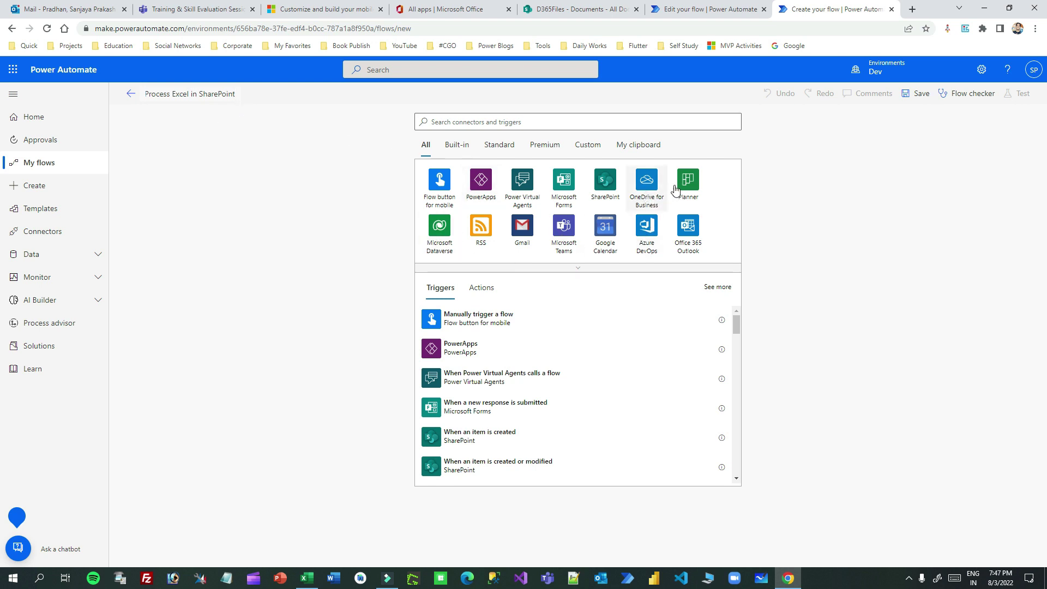
Step: Add the SharePoint trigger "When a file is created (properties only)" to the flow, checking the Raw folder in the library beforehand
left_click(606, 180)
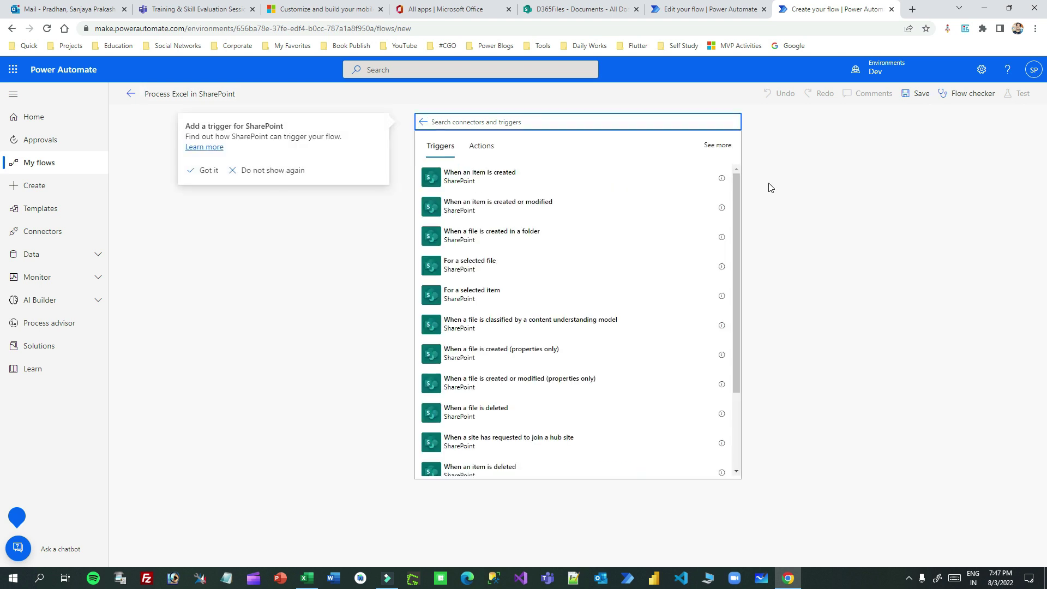
left_click(603, 11)
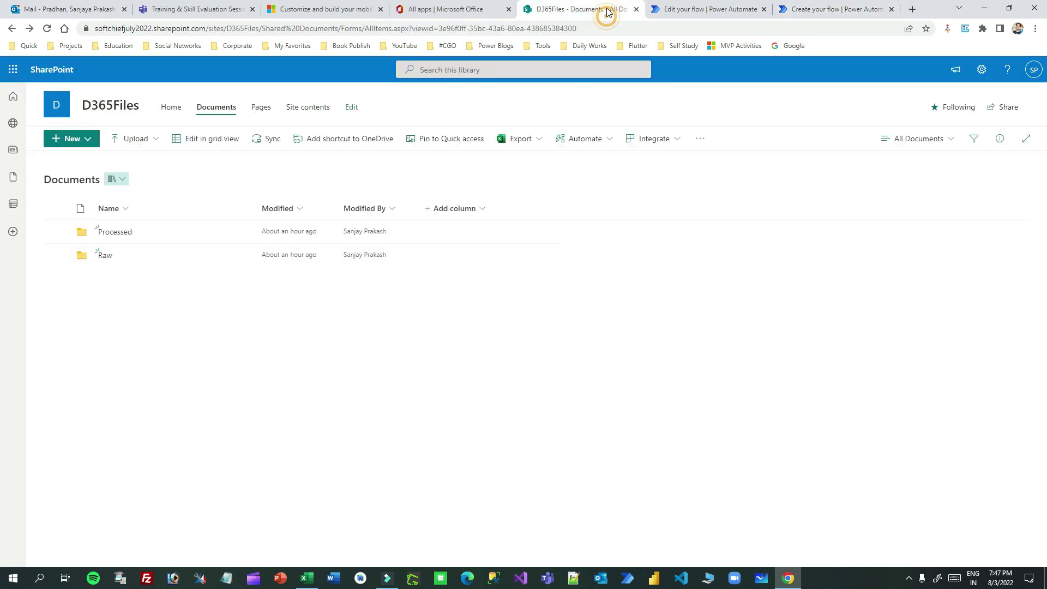
left_click(104, 258)
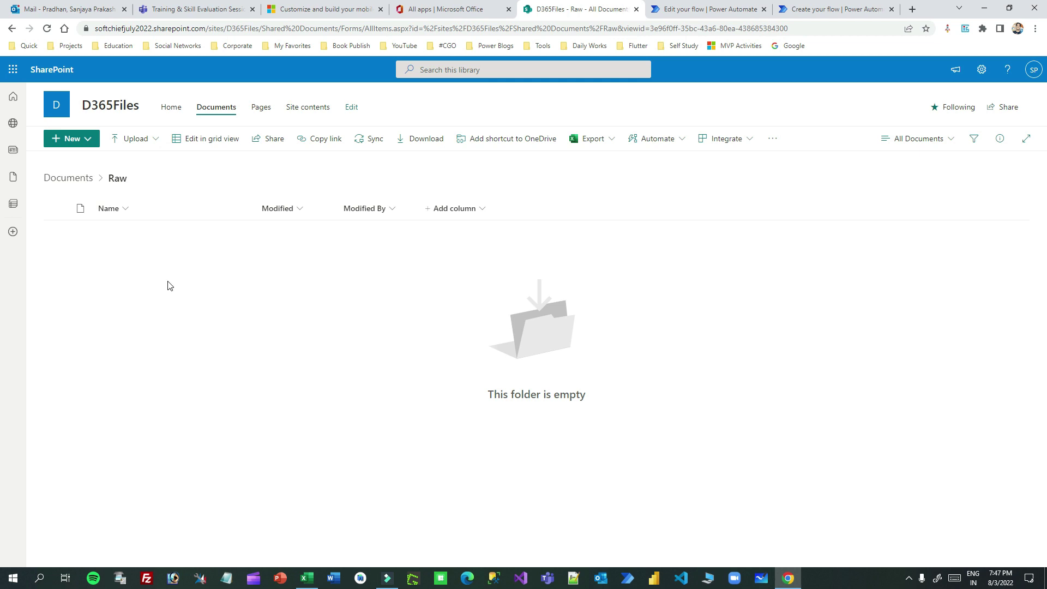
left_click(807, 10)
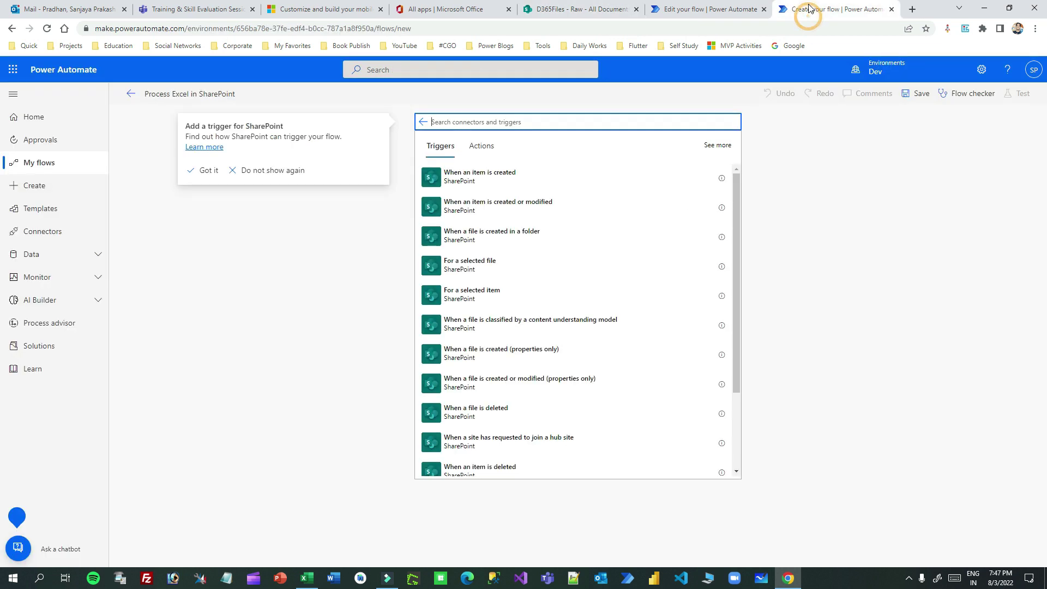
left_click_drag(736, 303, 738, 330)
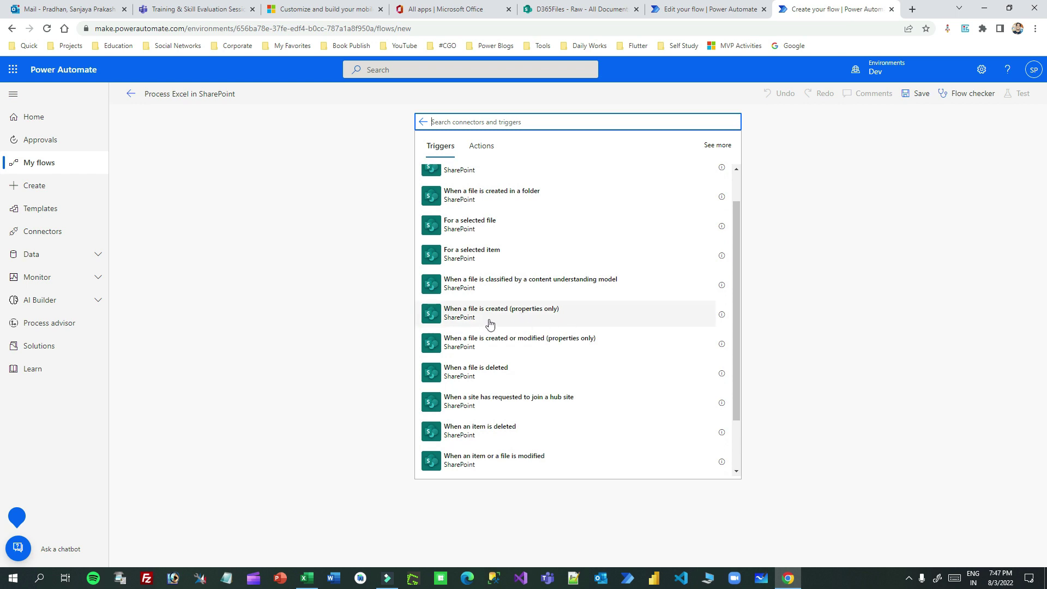
left_click(530, 315)
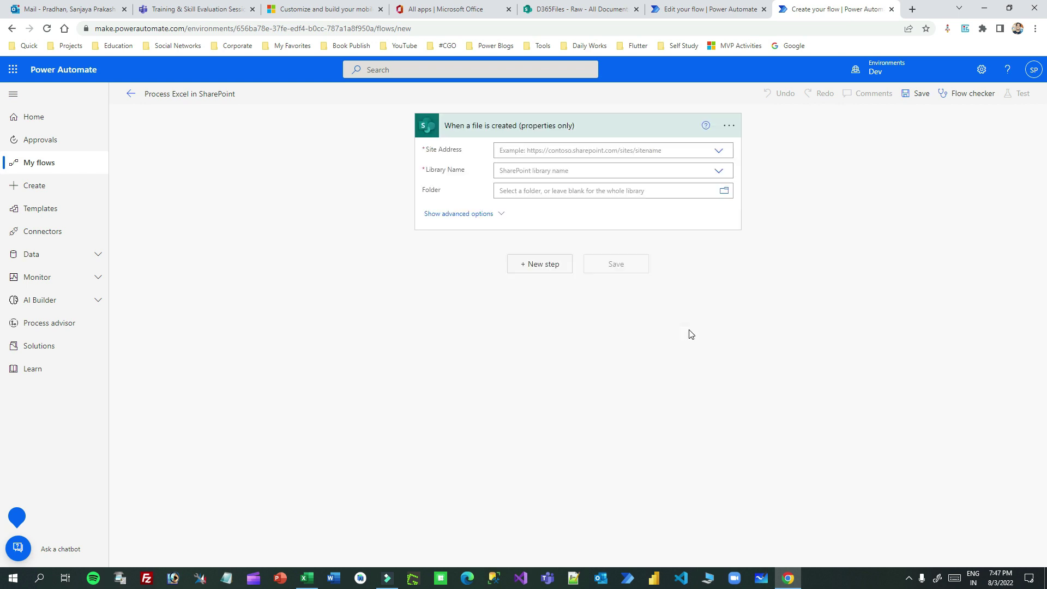
Step: Set the trigger's site address to the D365Files site and compare it with the site URL in SharePoint
left_click(718, 152)
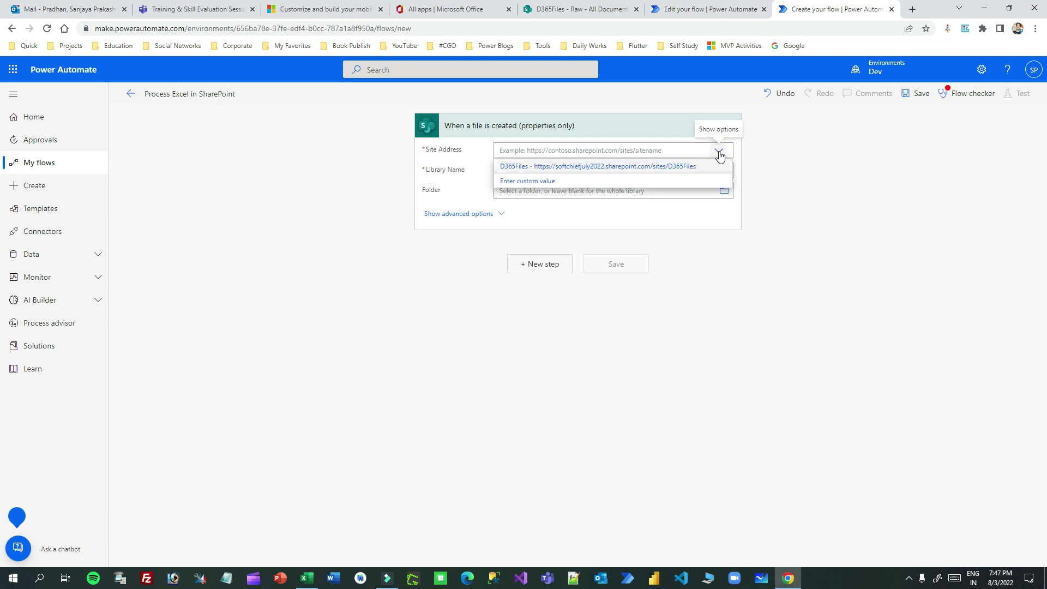
left_click(672, 168)
left_click(581, 12)
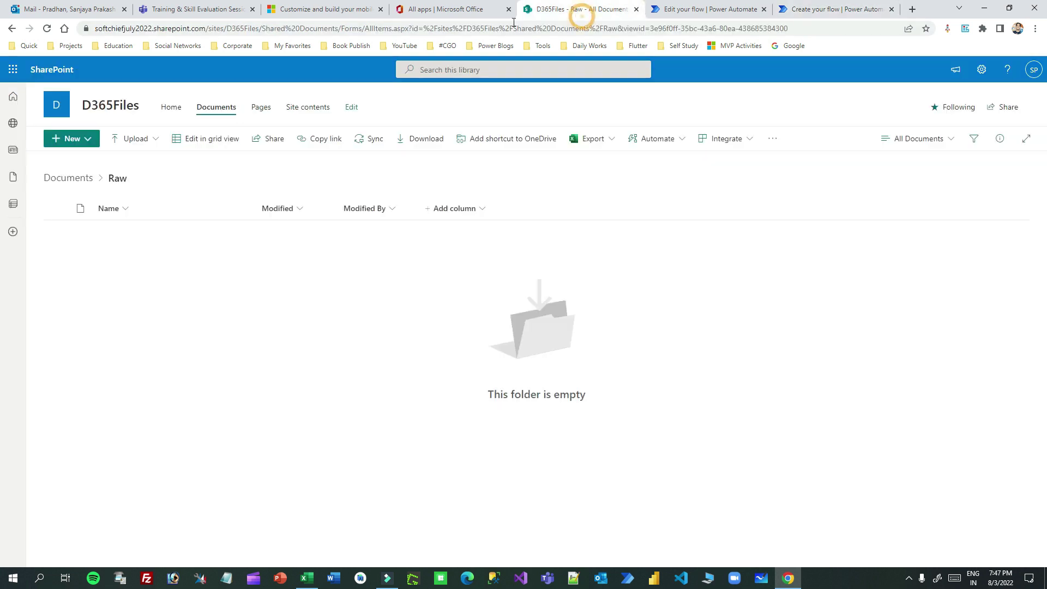
left_click(275, 28)
left_click(274, 31)
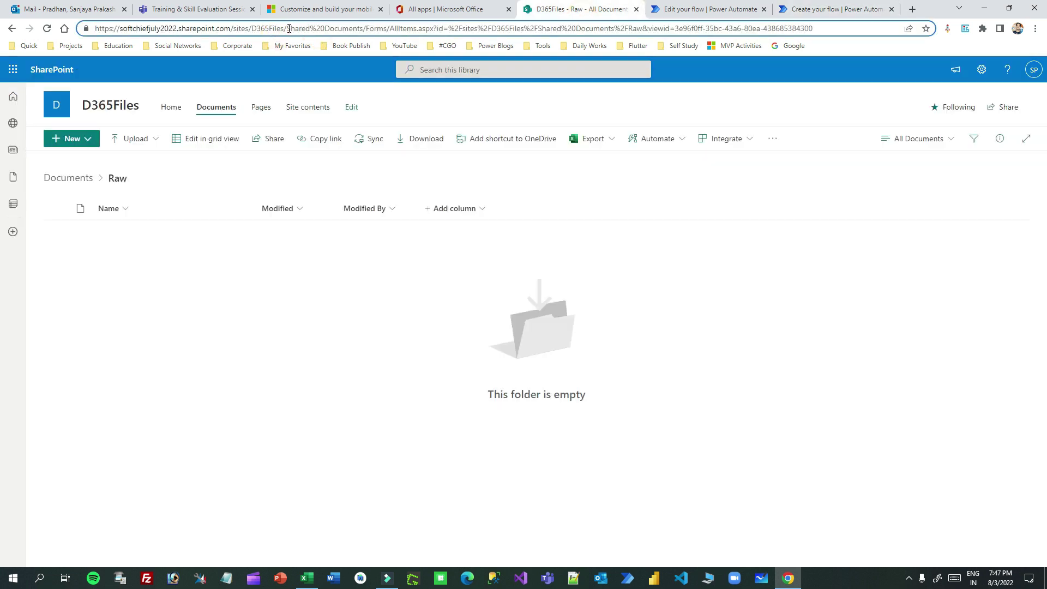
left_click_drag(284, 28, 87, 30)
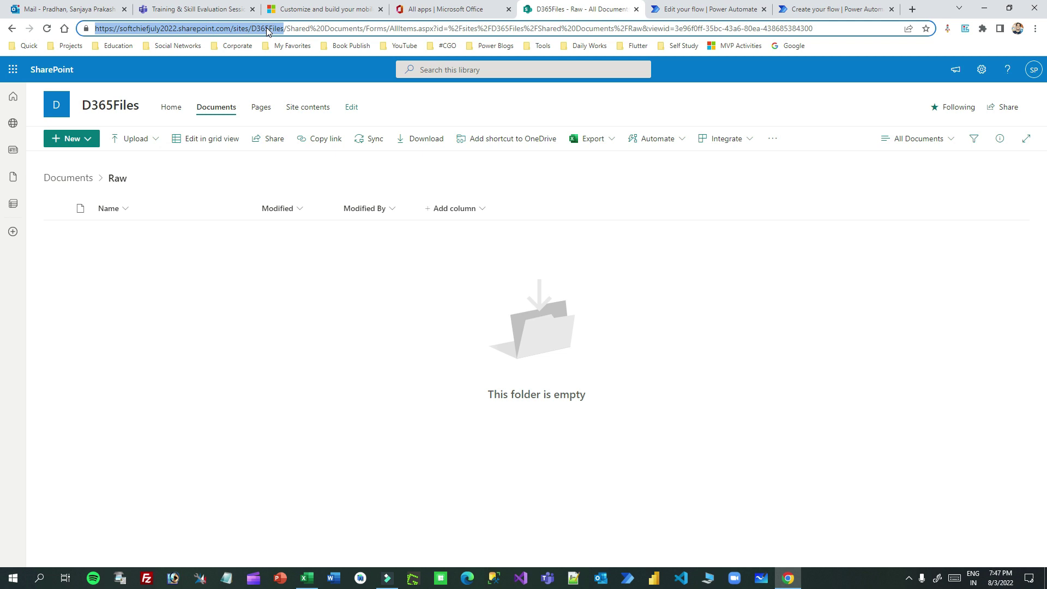
left_click(73, 178)
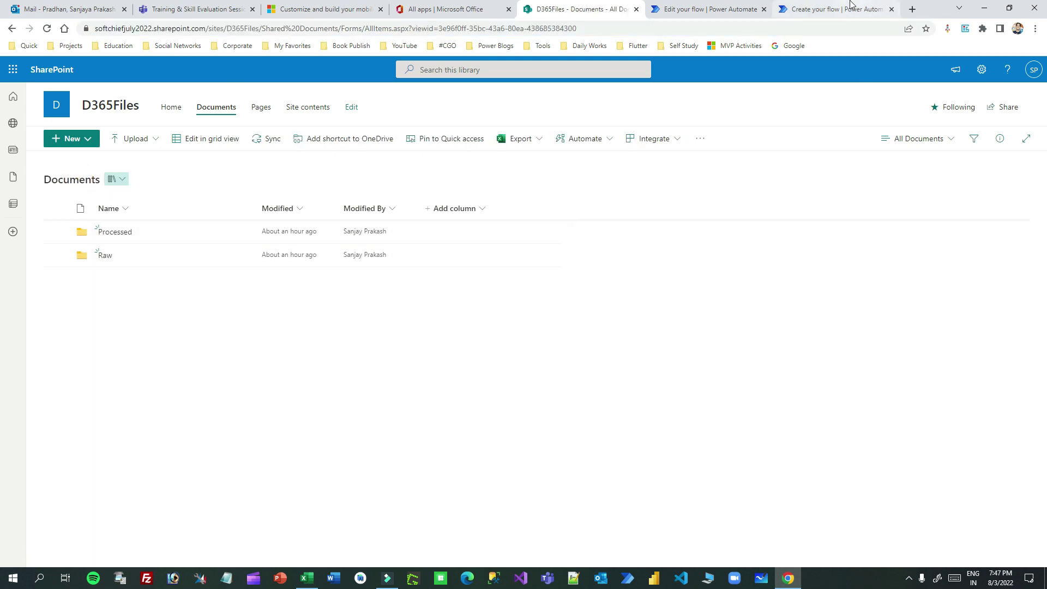
Step: Back in Power Automate, set the trigger's library to Documents and its folder to /Shared Documents/Raw
left_click(818, 9)
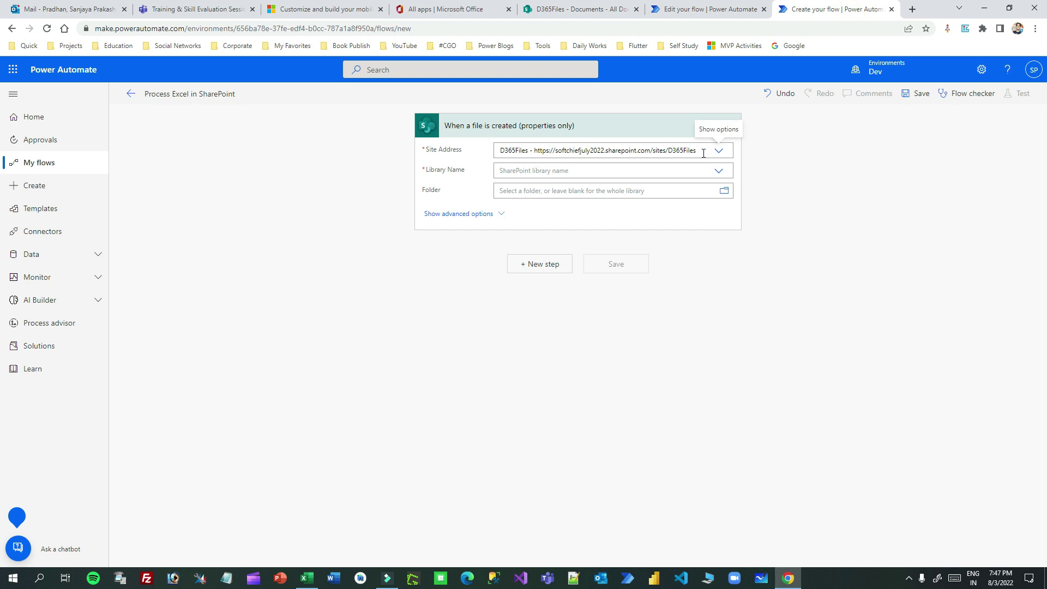
left_click(719, 171)
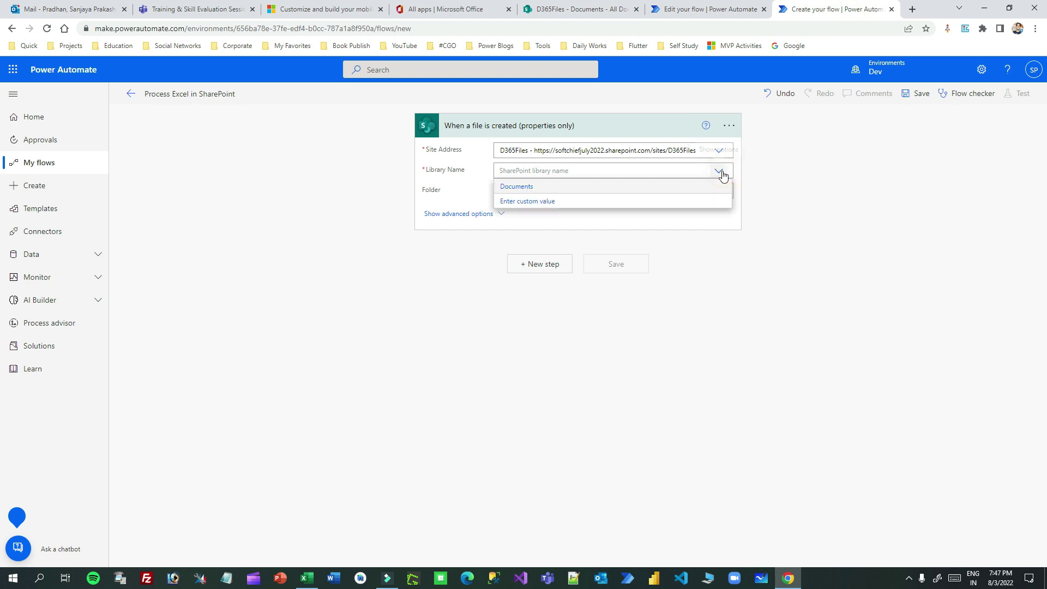
left_click(550, 187)
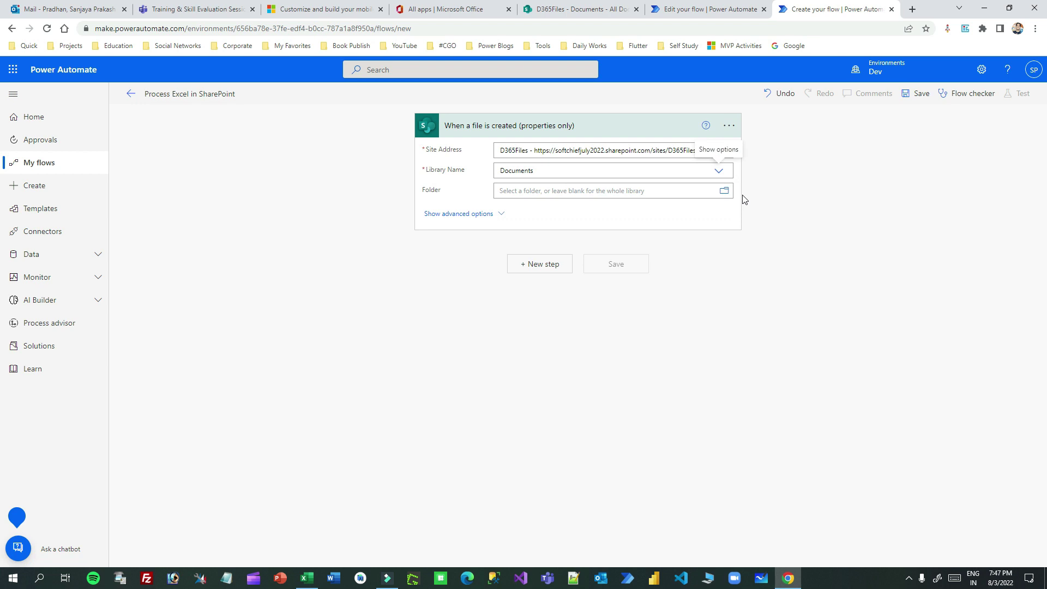
left_click(725, 191)
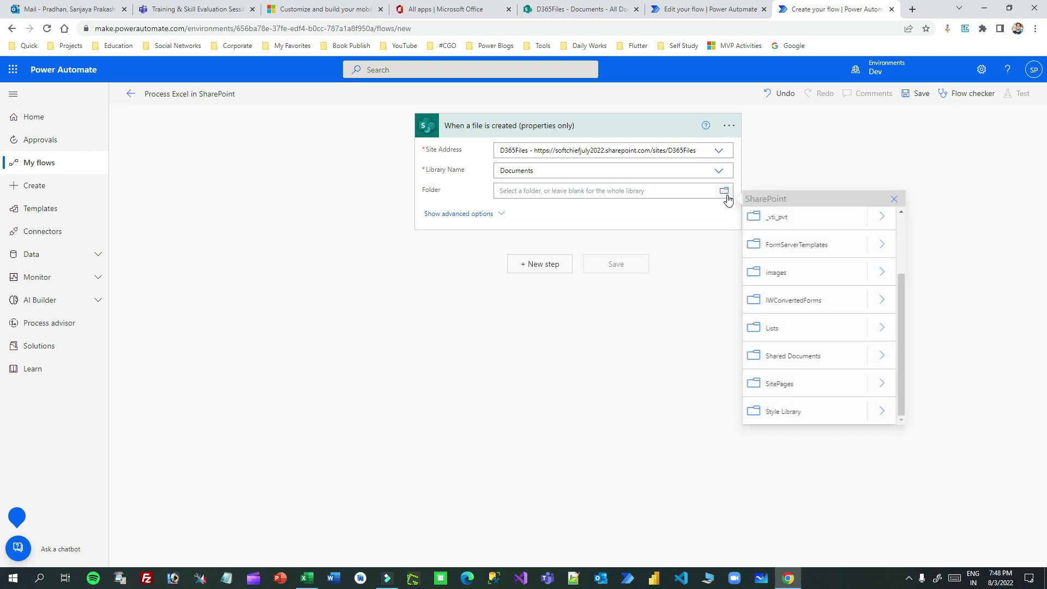
left_click(878, 356)
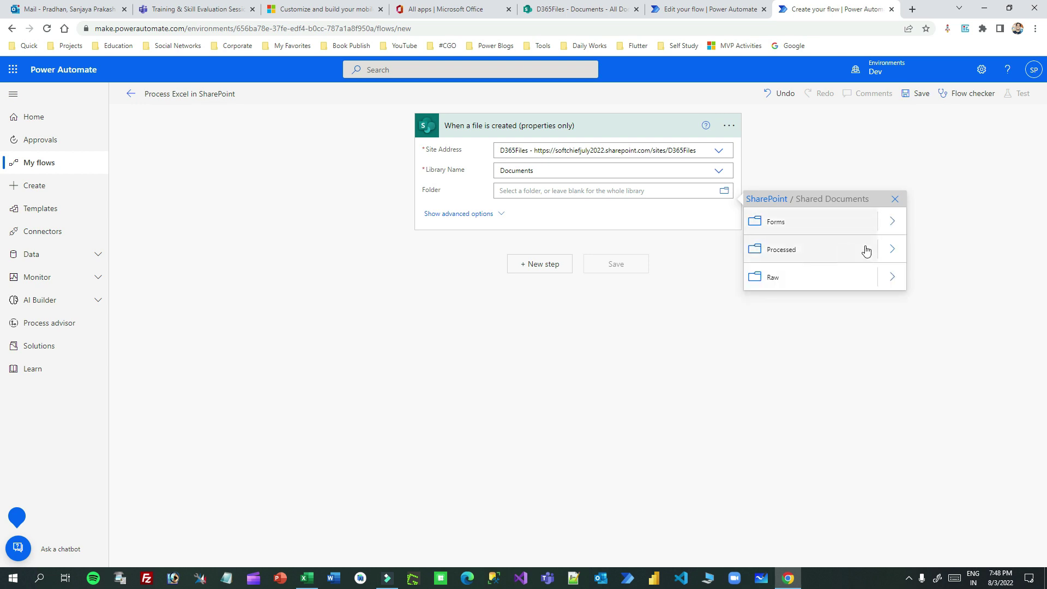
left_click(760, 279)
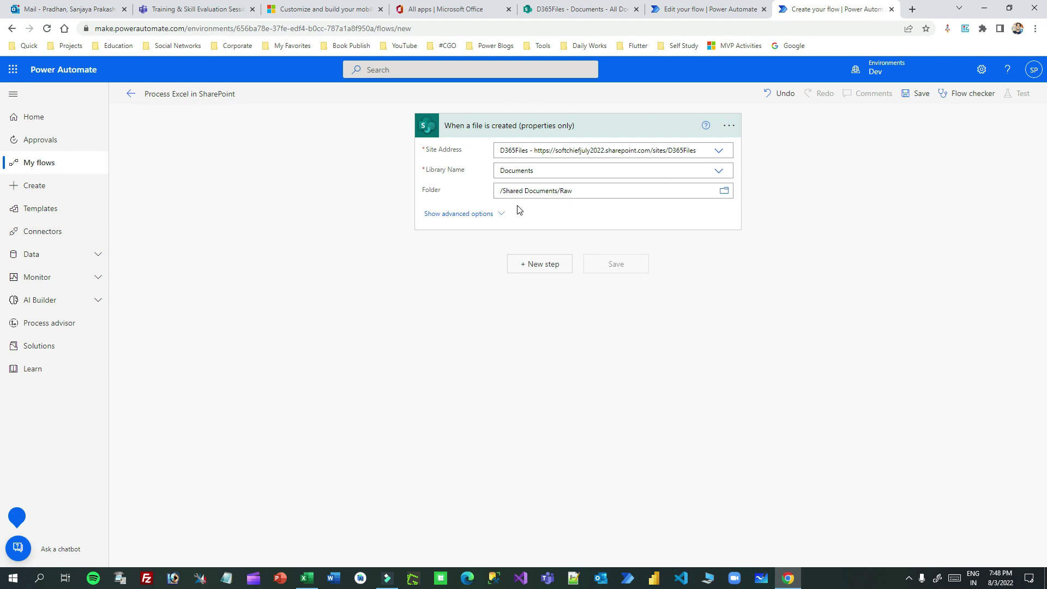
Step: Look inside the Raw folder of the D365Files library in SharePoint, and return to the flow in Power Automate
left_click(577, 9)
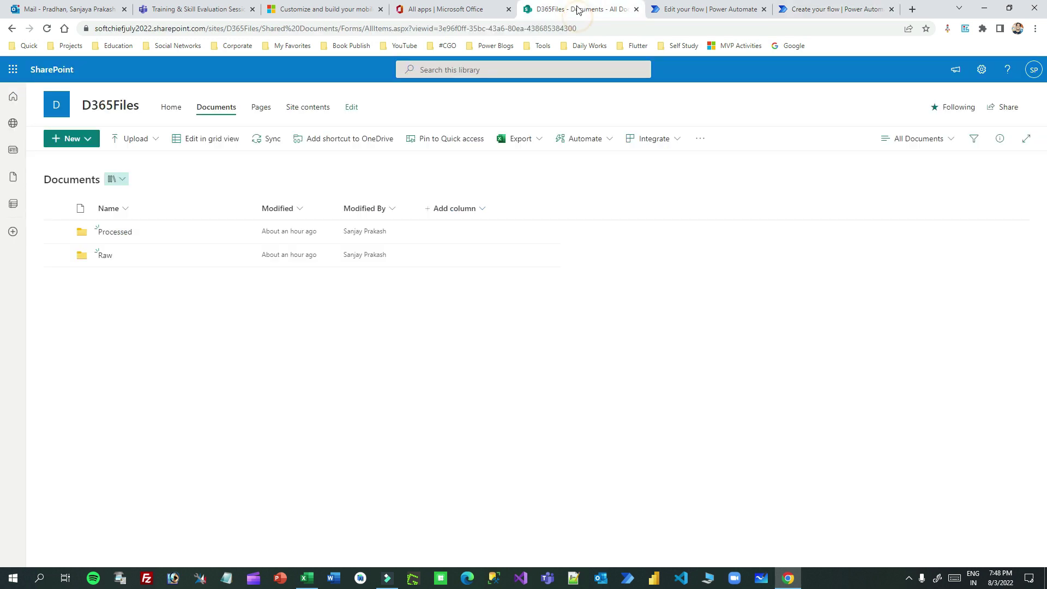
left_click(106, 255)
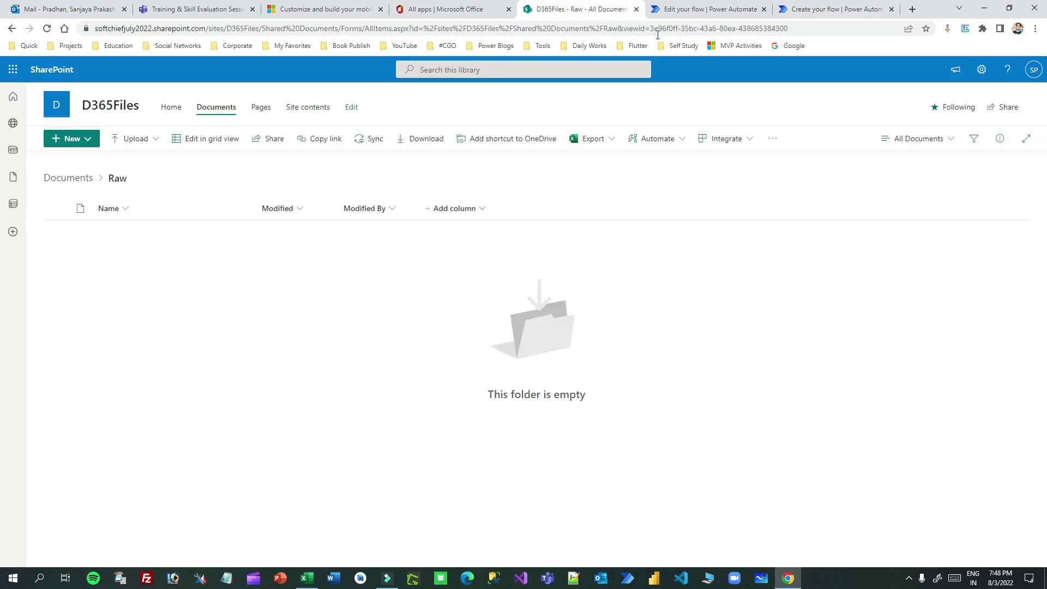
left_click(786, 11)
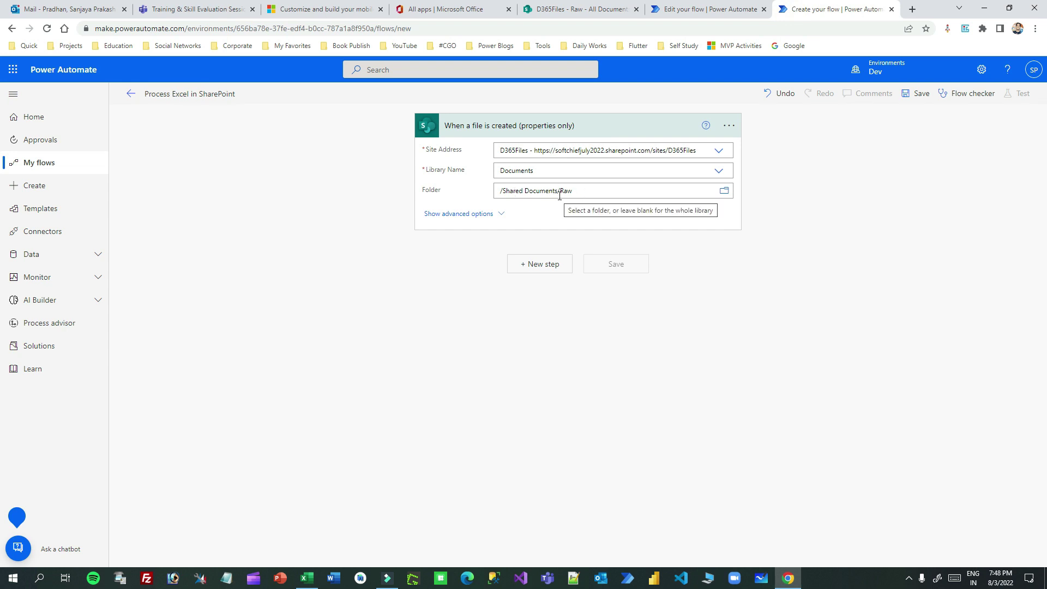
Step: Add the Excel Online (Business) action "List rows present in a table" below the trigger
left_click(550, 267)
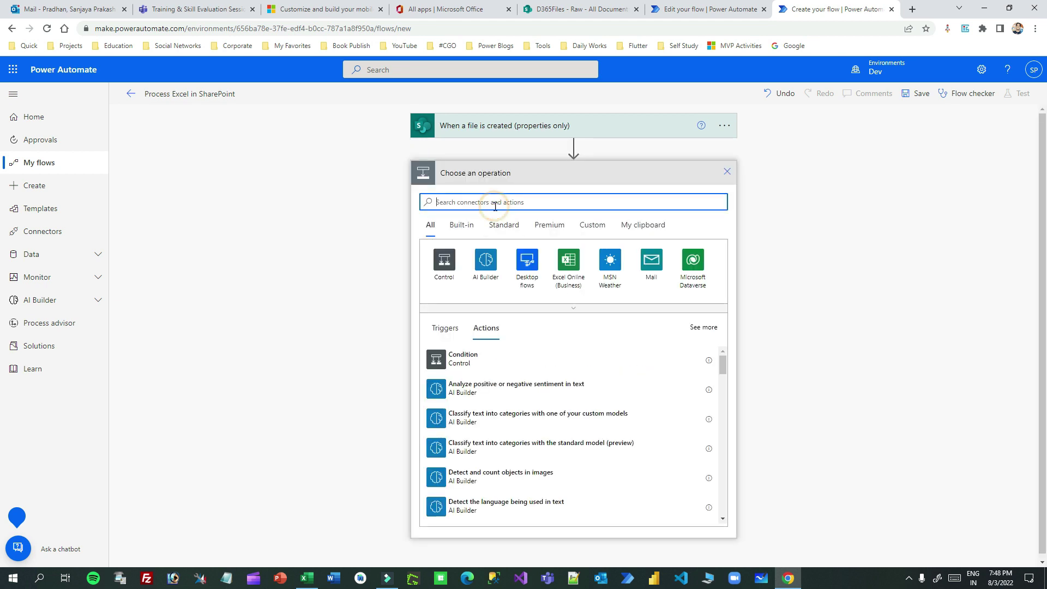
left_click(567, 260)
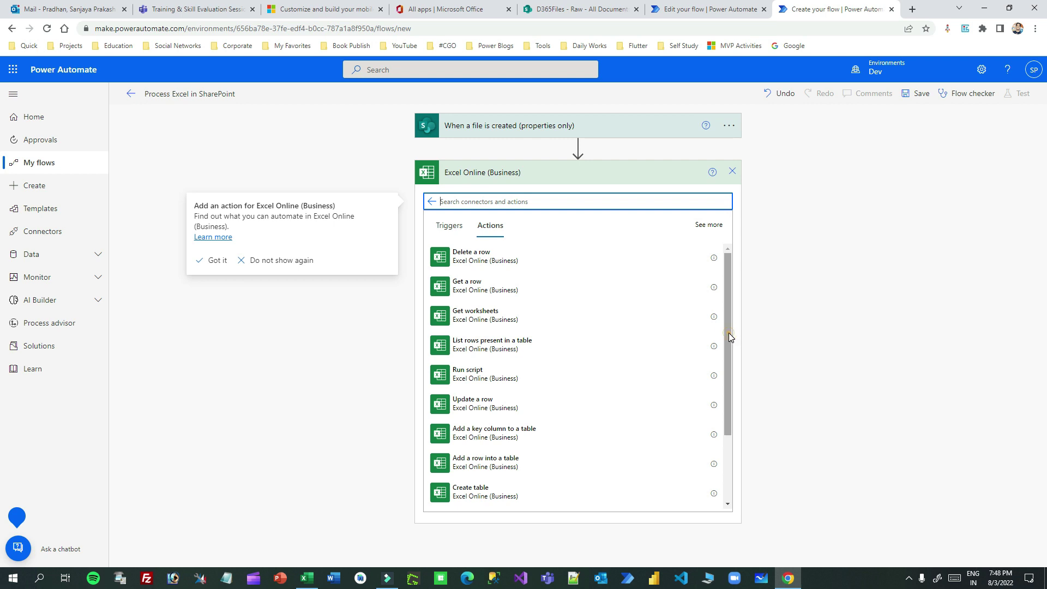
mouse_move(731, 336)
left_mouse_down()
mouse_move(733, 410)
mouse_move(739, 320)
left_mouse_up()
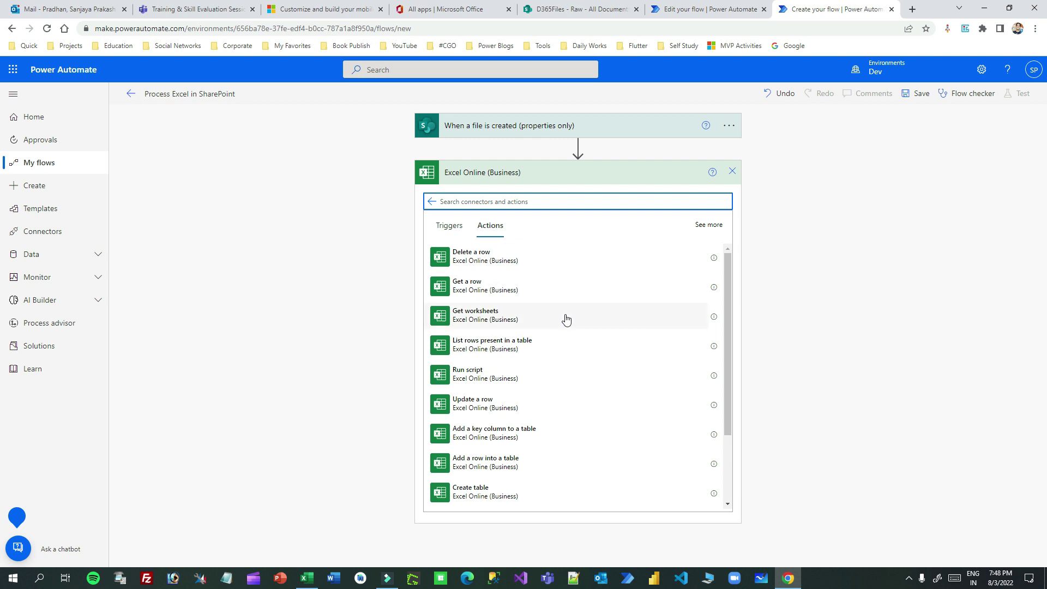
left_click(543, 346)
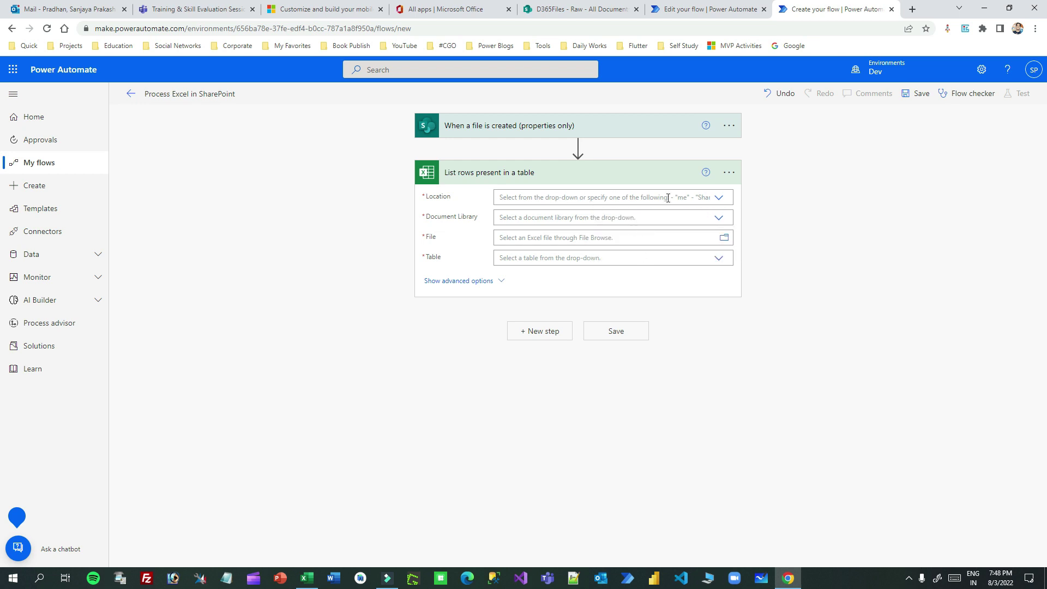
Step: Switch to Excel to examine the table in the Test sheet of Book1.xlsx, and return to Power Automate
left_click(307, 578)
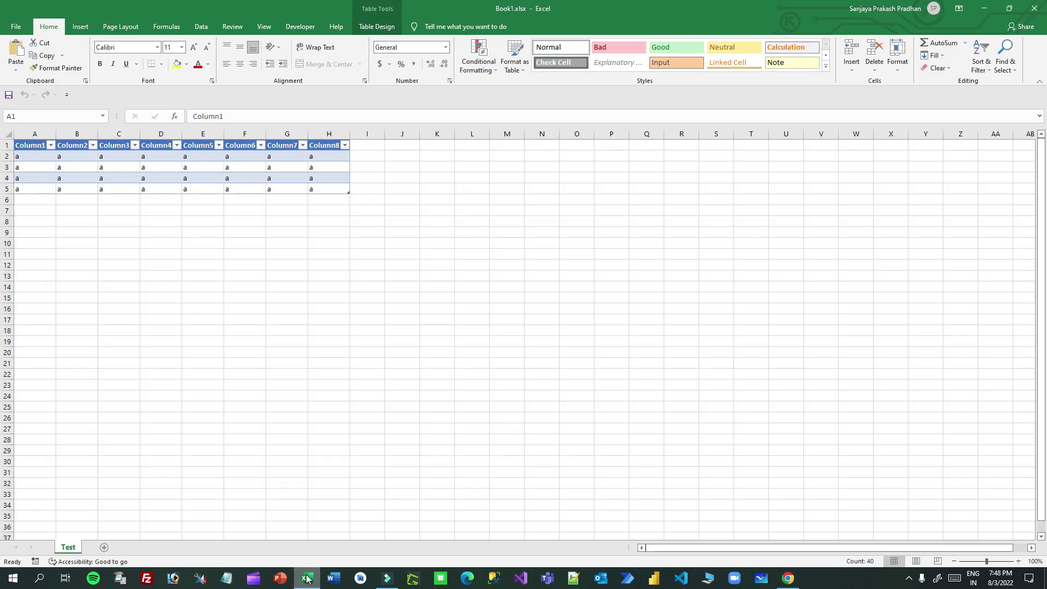
left_click_drag(34, 148, 342, 190)
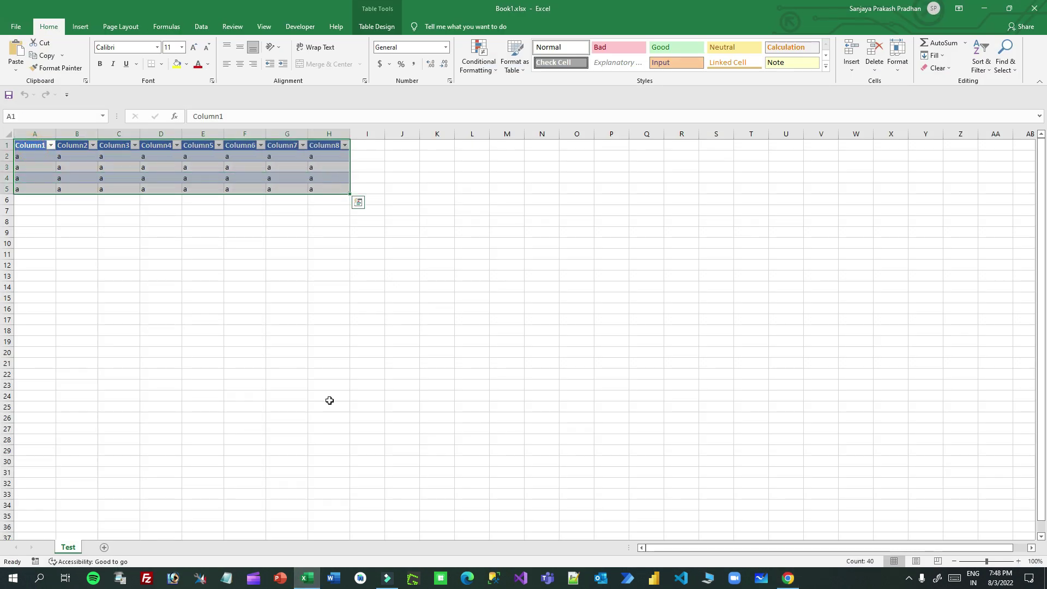
left_click(307, 577)
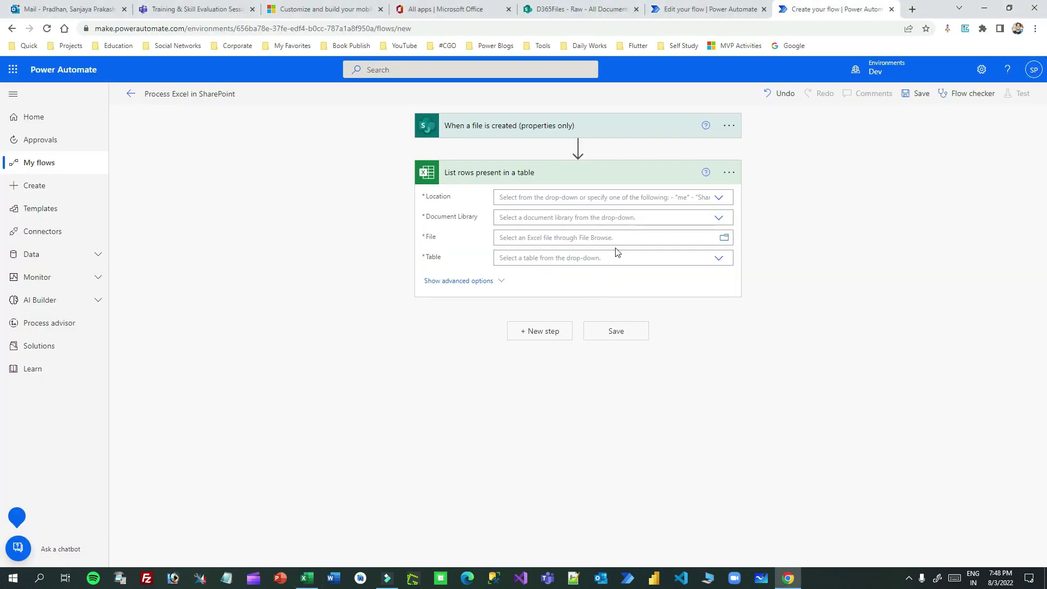
Step: Set the Excel action's location to SharePoint Site - D365Files and its document library to Documents
left_click(721, 198)
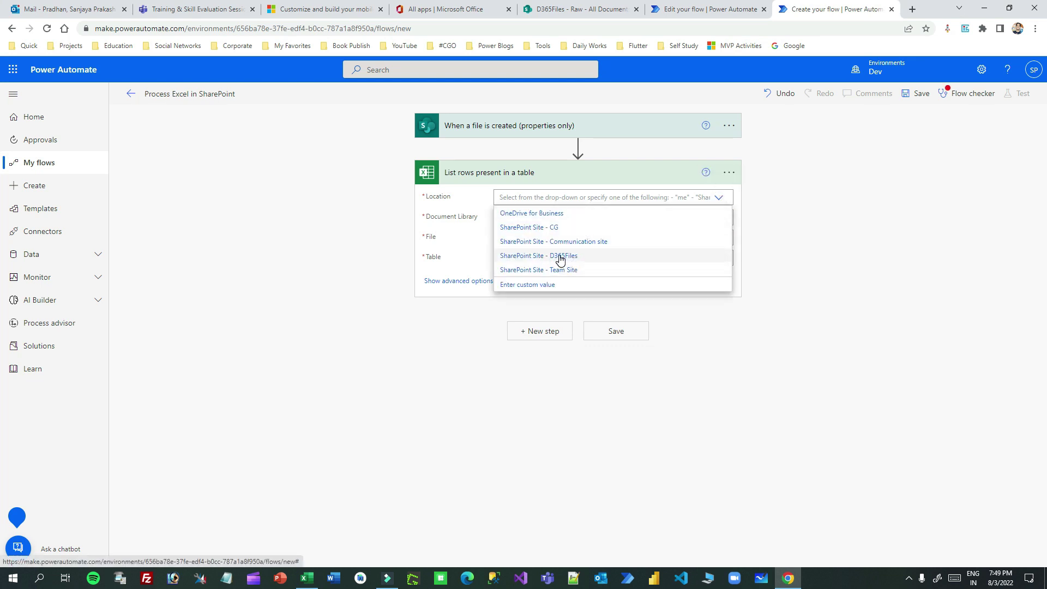
left_click(559, 256)
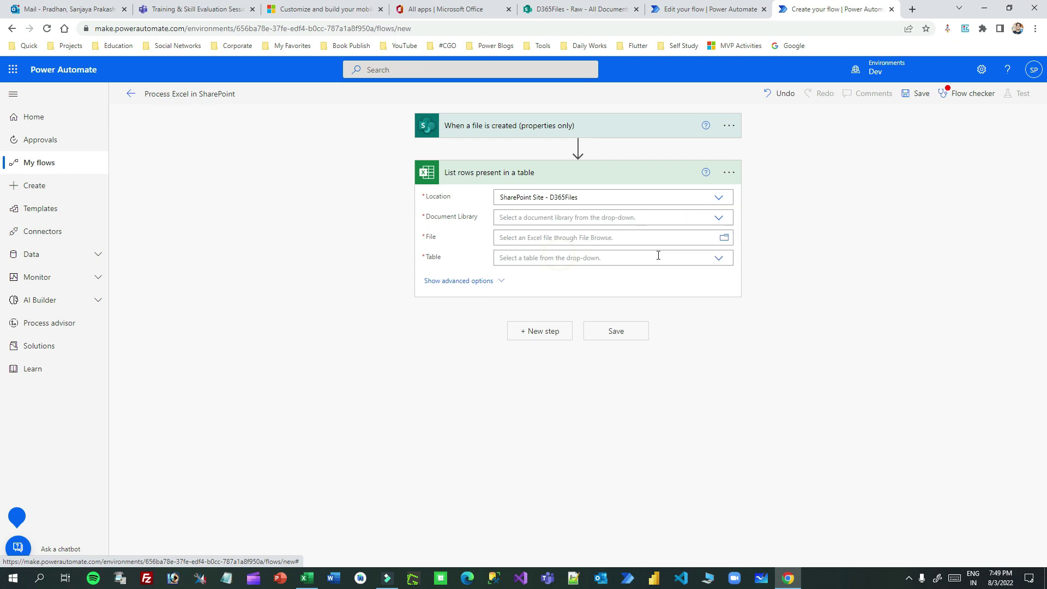
left_click(718, 218)
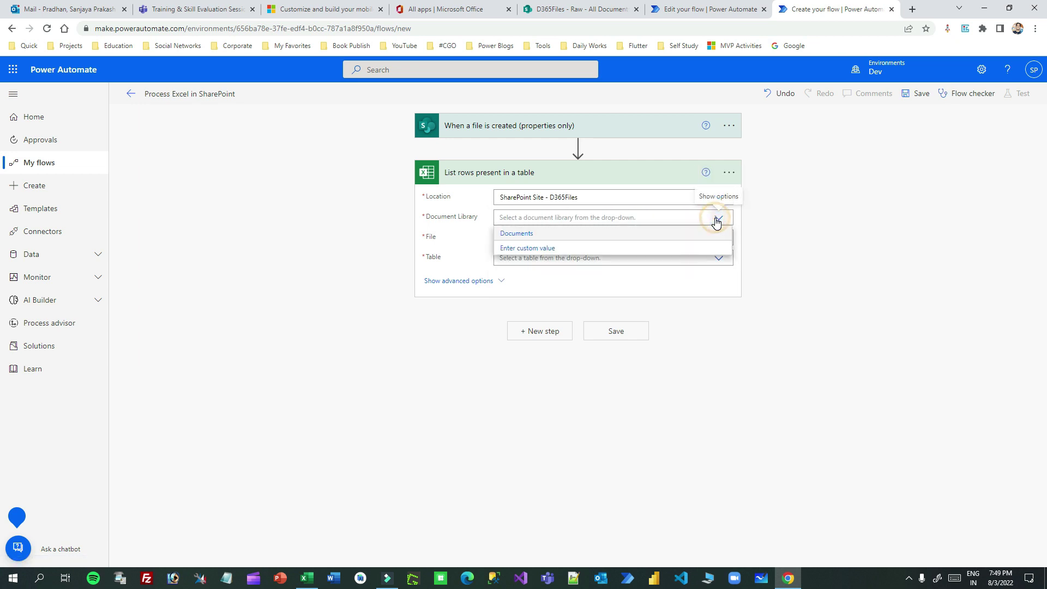
left_click(535, 234)
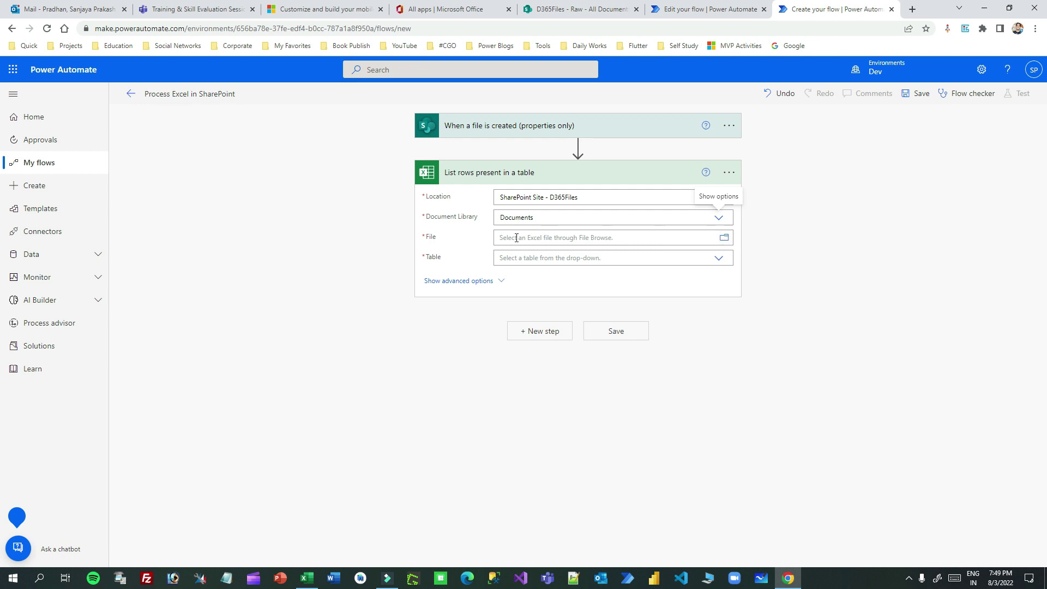
Step: Search the dynamic content for "path" and use the trigger's Full Path as the Excel action's file
left_click(516, 237)
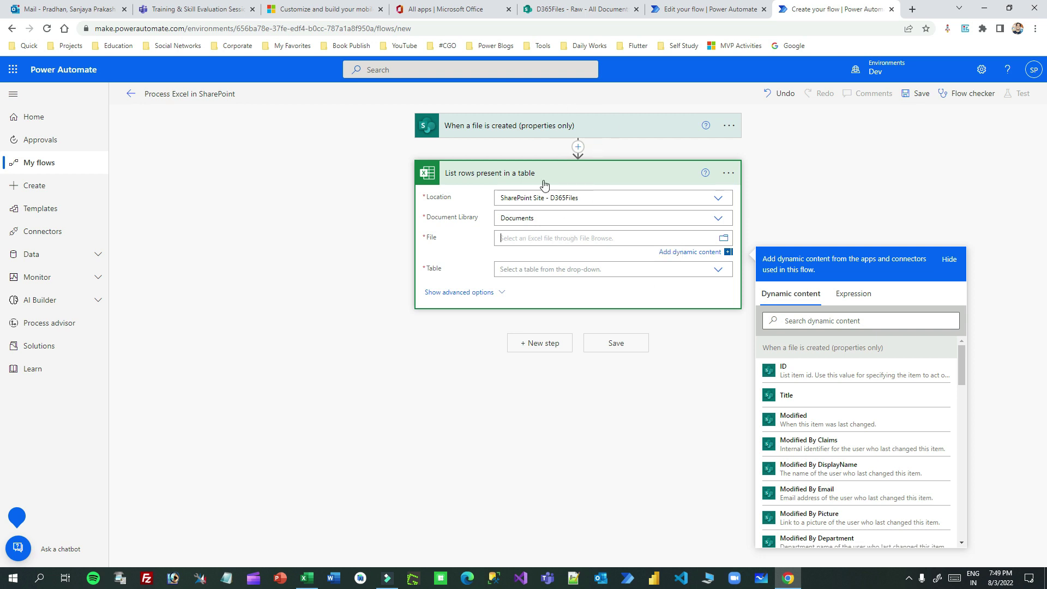
left_click(826, 328)
type("path")
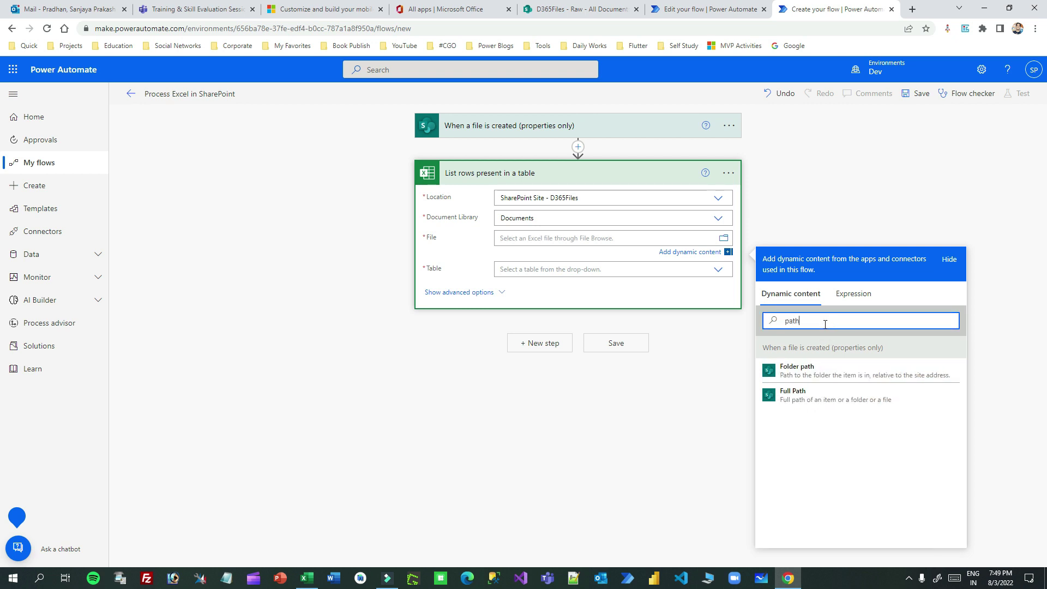
left_click(810, 398)
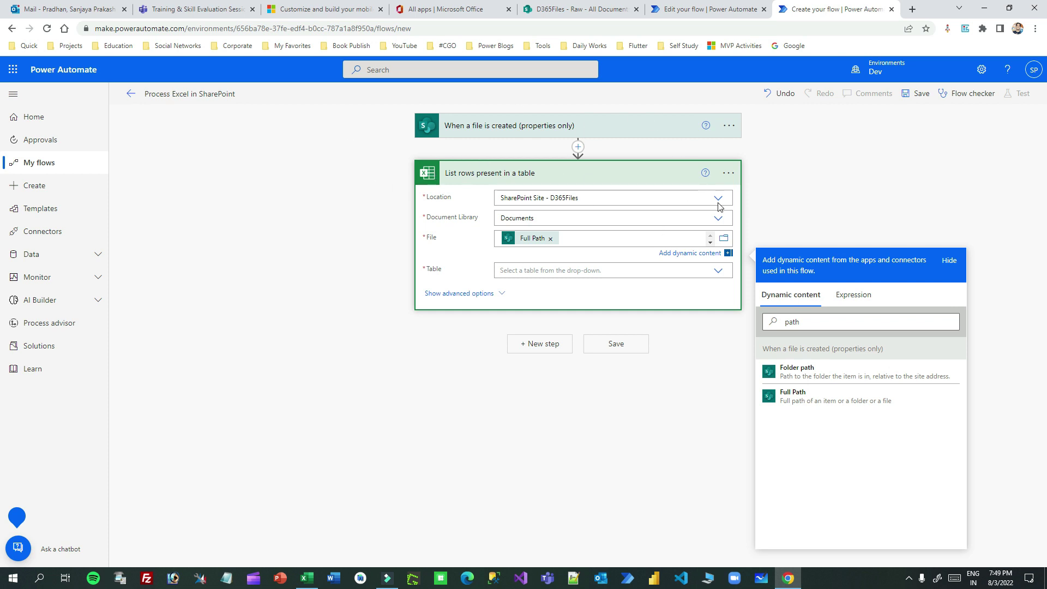
Step: Enter Table1 as a custom value for the table in the Excel action
left_click(711, 271)
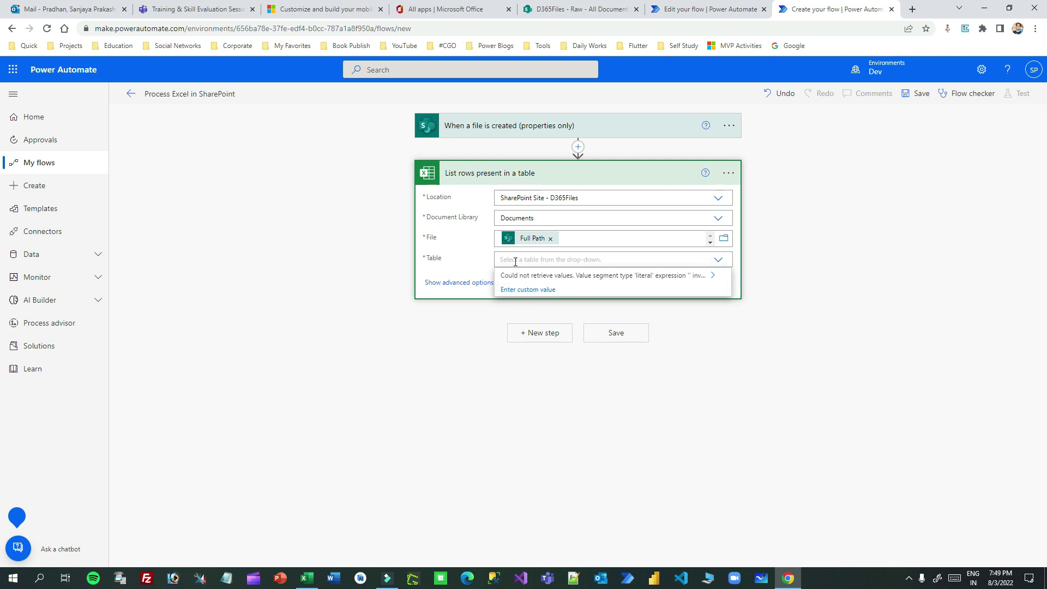
left_click(533, 288)
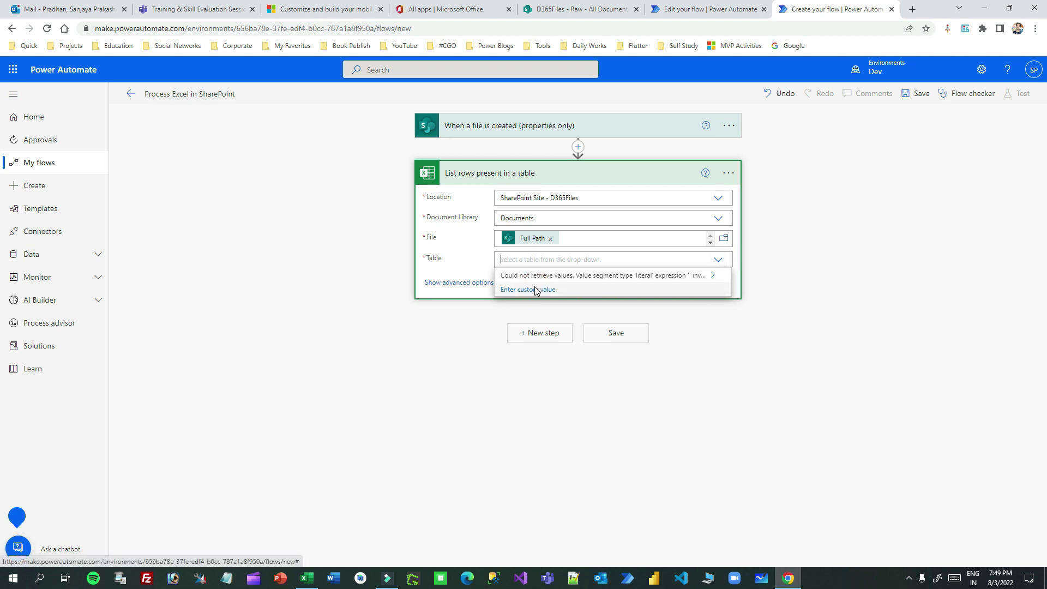
type("Table1")
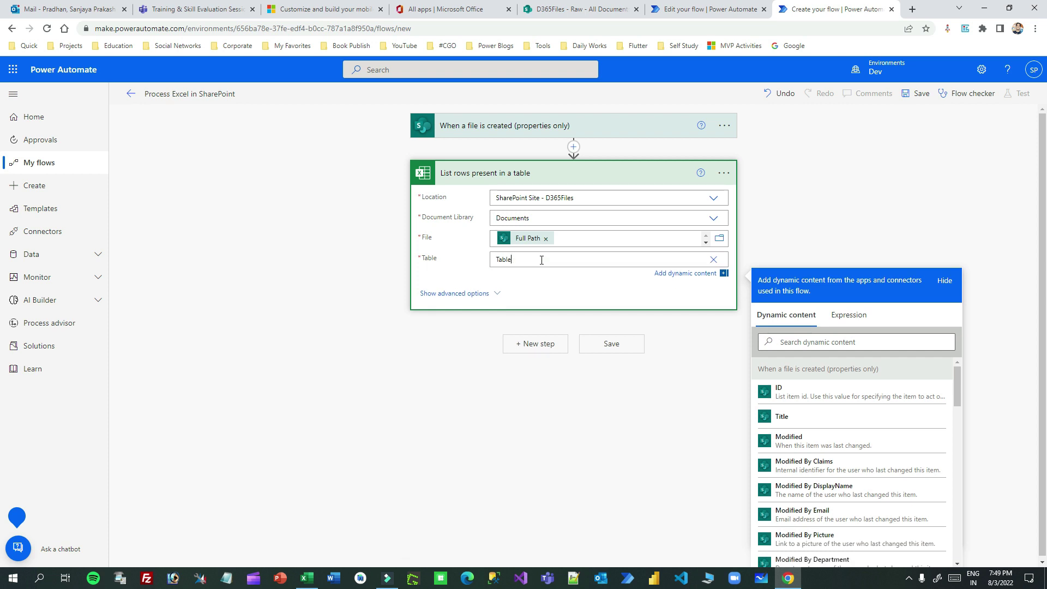
Step: Check the table's name in the Book1.xlsx workbook in Excel, and return to the flow in Power Automate
left_click(307, 578)
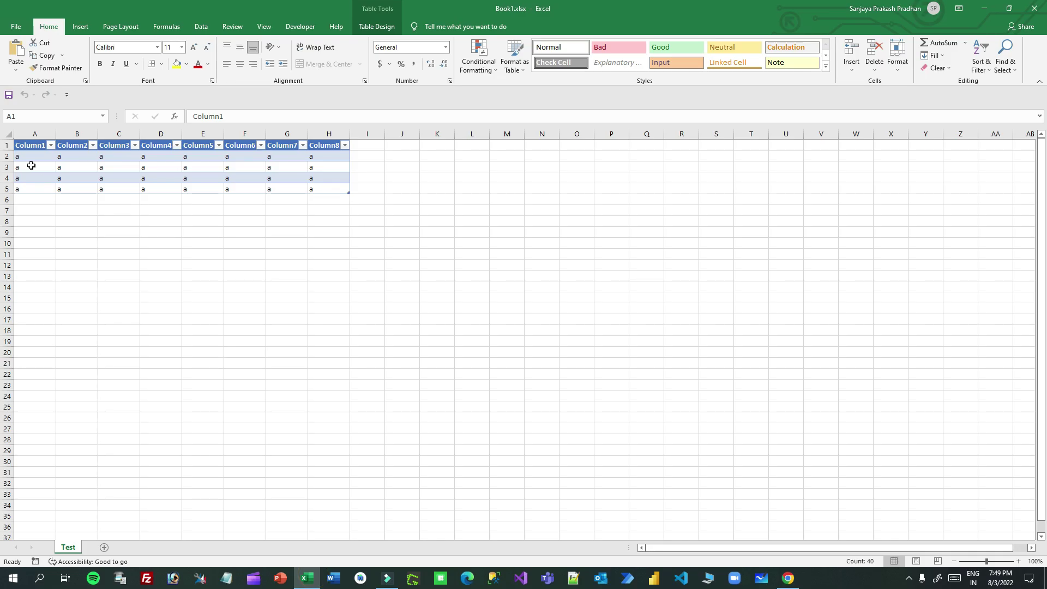
left_click(103, 116)
left_click(27, 127)
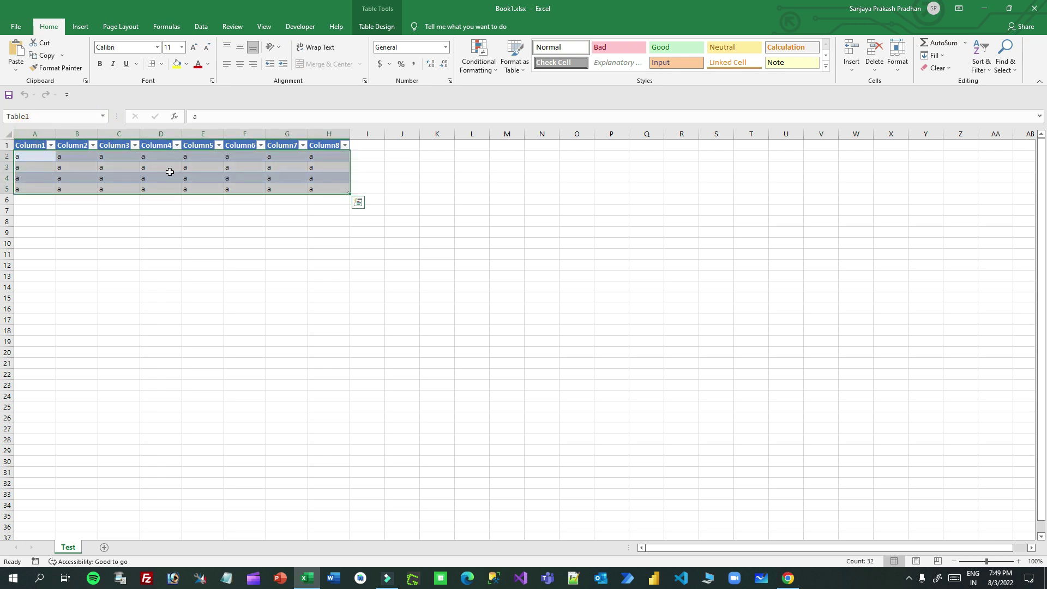
left_click(984, 8)
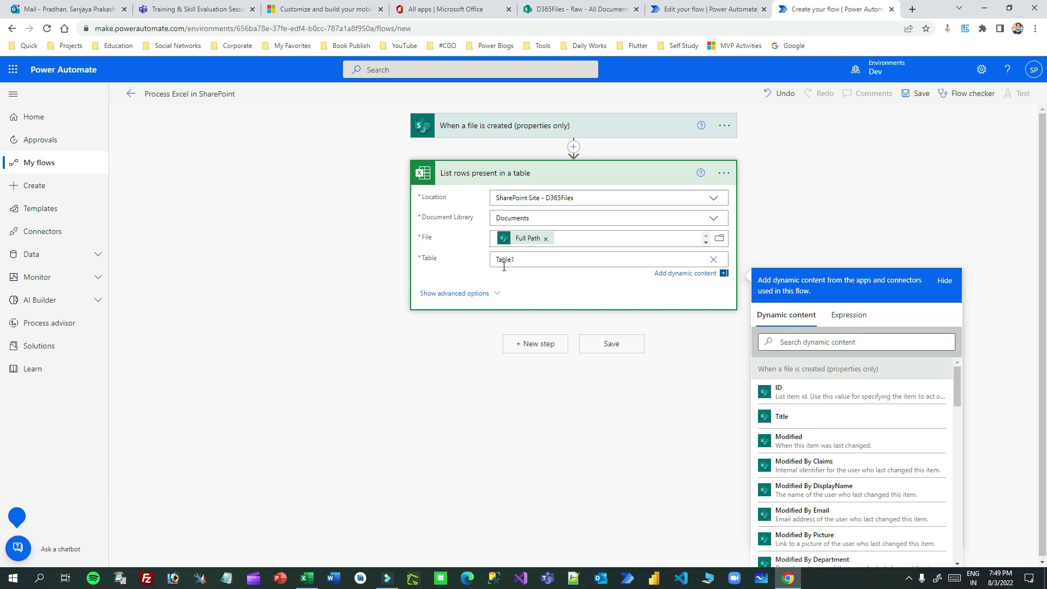
Step: Review the settings of the "List rows present in a table" action and collapse it
left_click(607, 174)
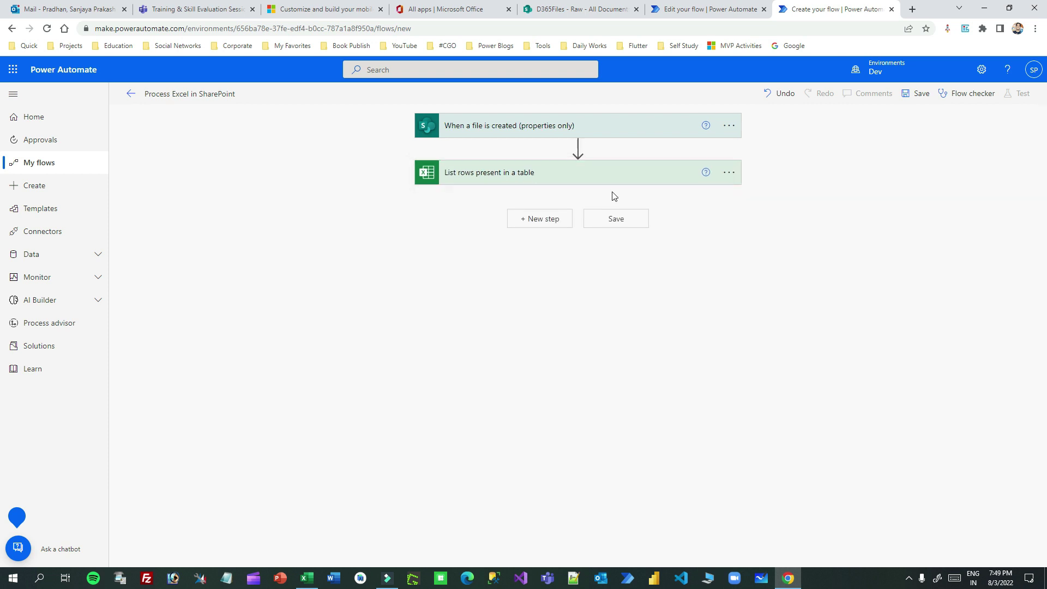
left_click(552, 173)
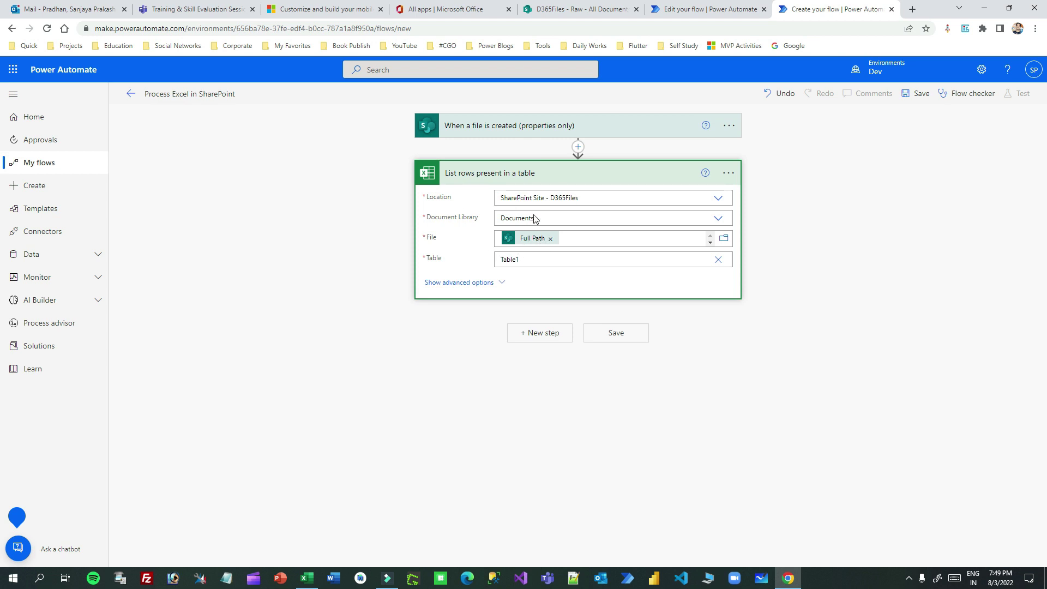
left_click(554, 179)
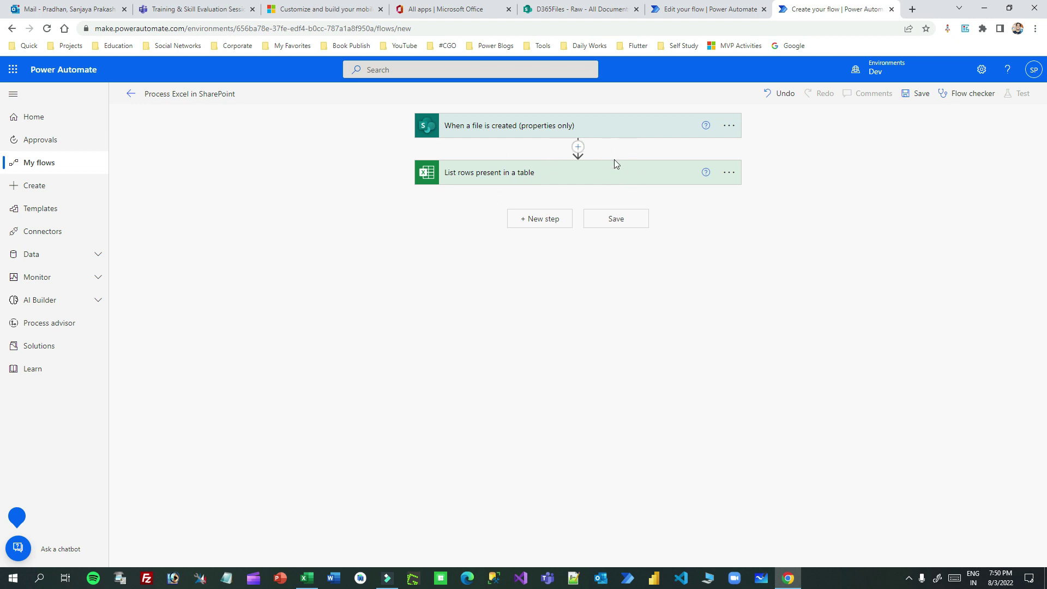
Step: Add the SharePoint action "Move file" after the Excel action, checking the Processed folder in the D365Files library beforehand
left_click(546, 224)
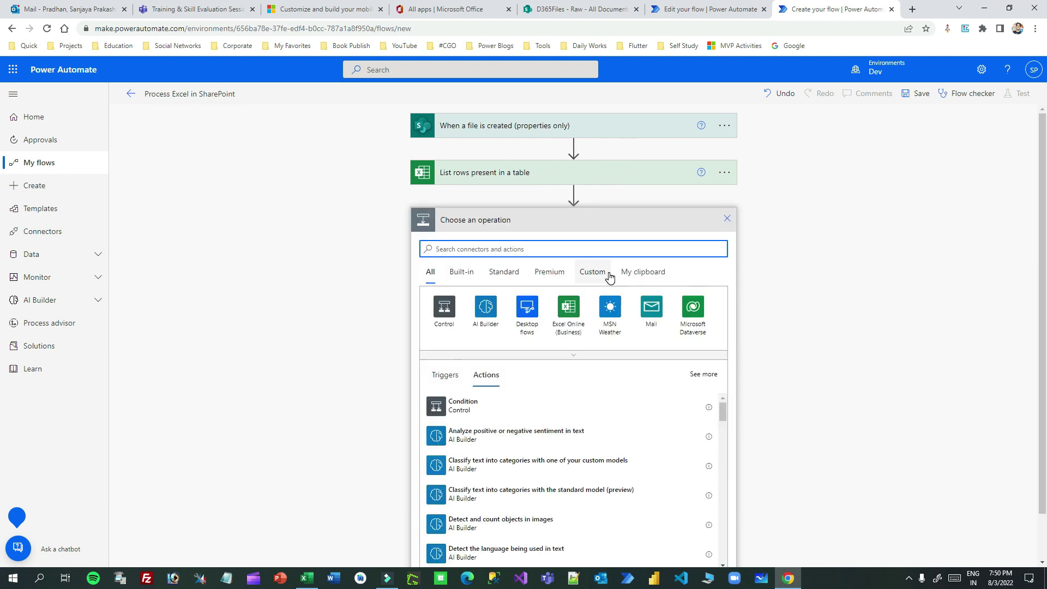
left_click(581, 9)
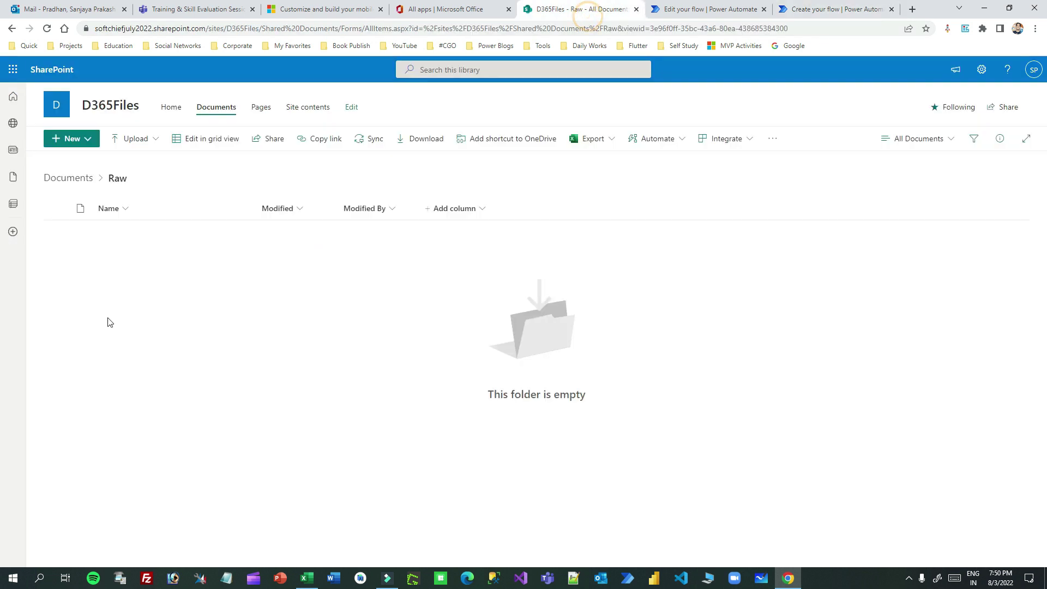
left_click(77, 179)
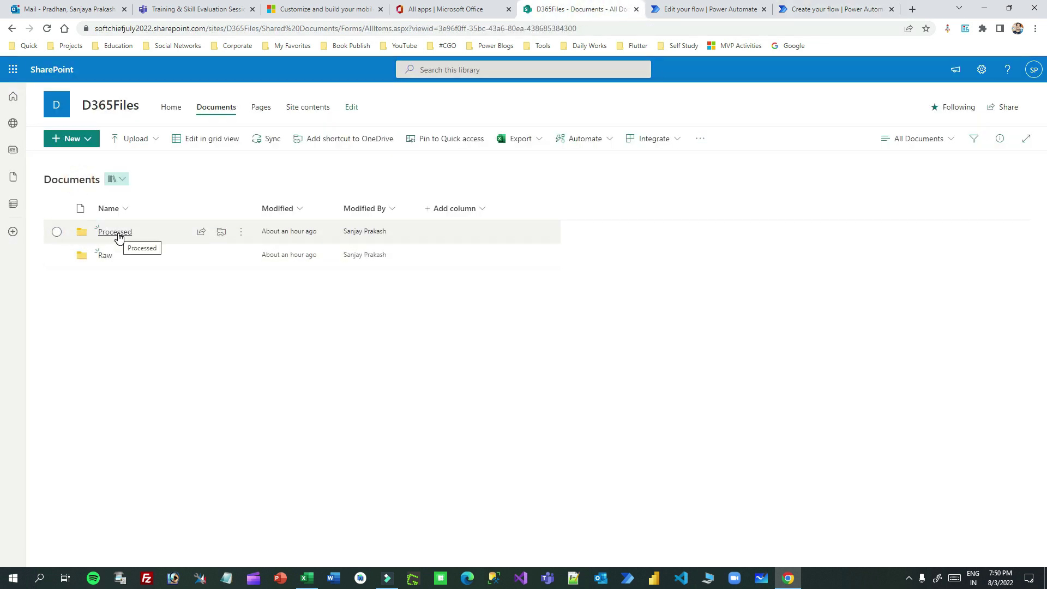
left_click(818, 12)
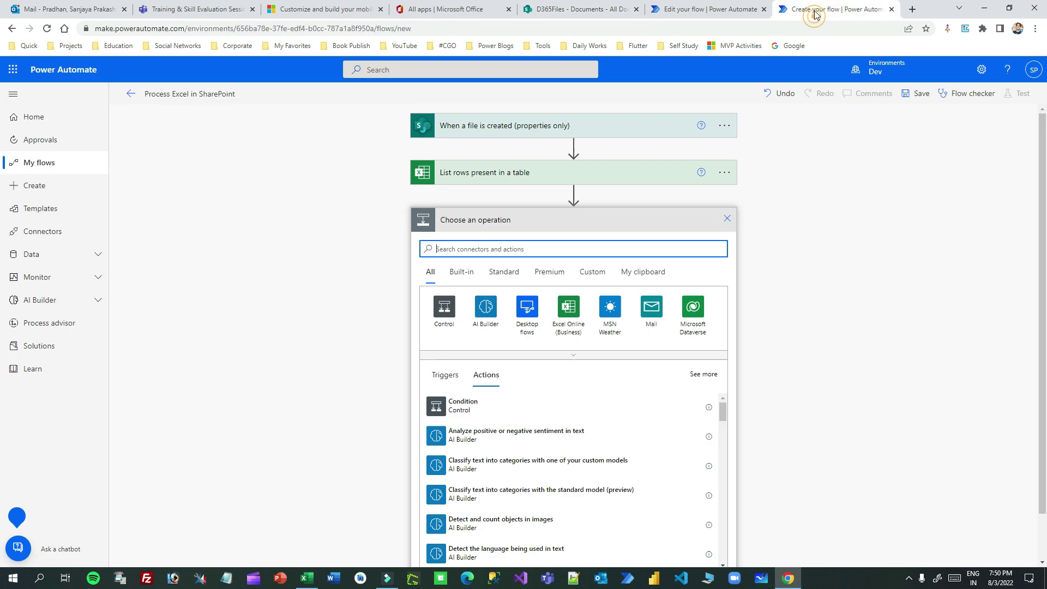
left_click(483, 250)
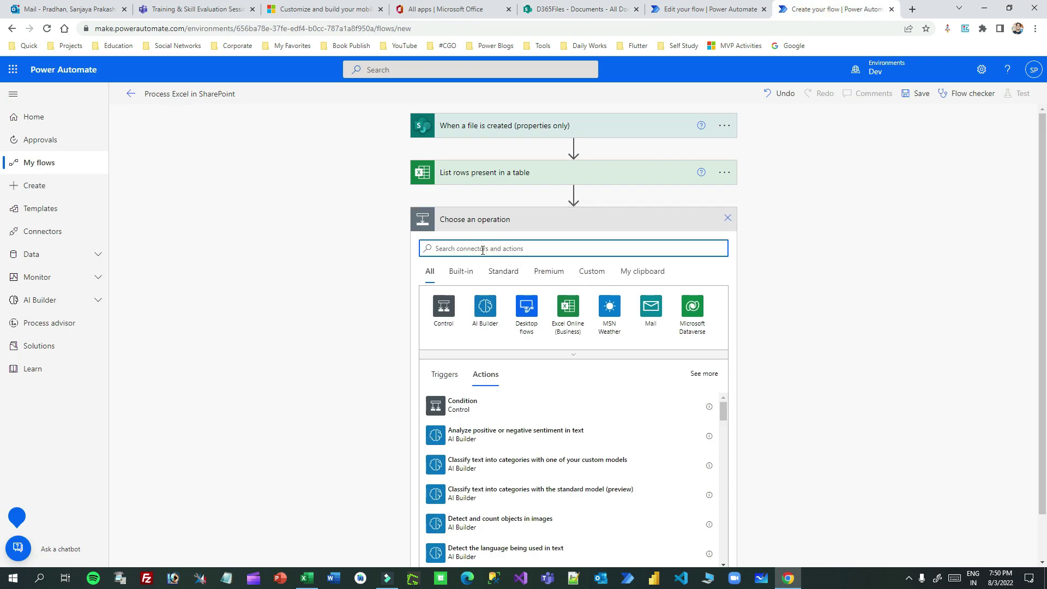
type("move file")
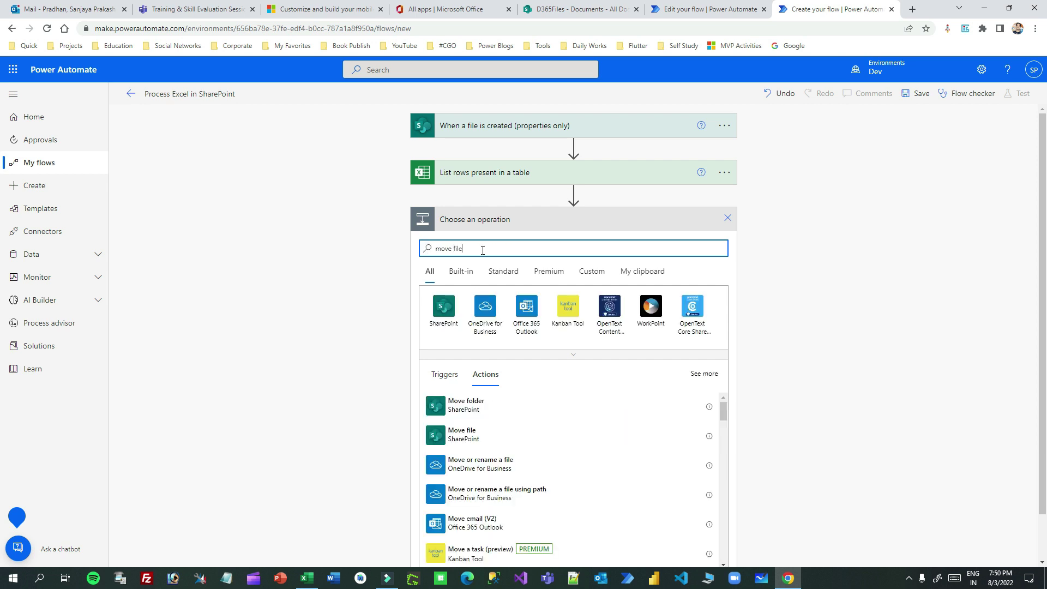
left_click(443, 309)
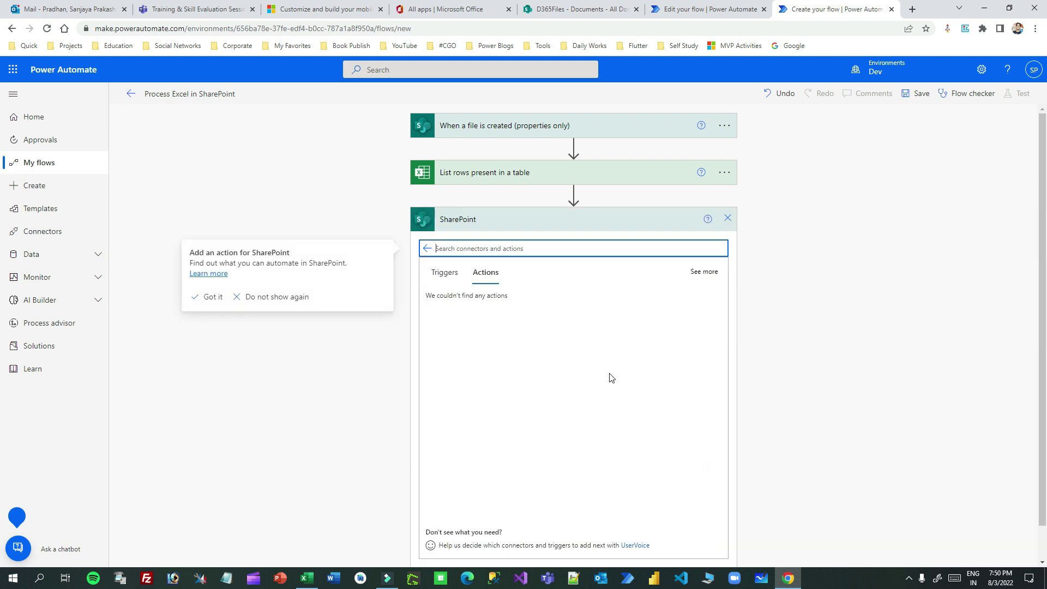
scroll(606, 404, "down", 4)
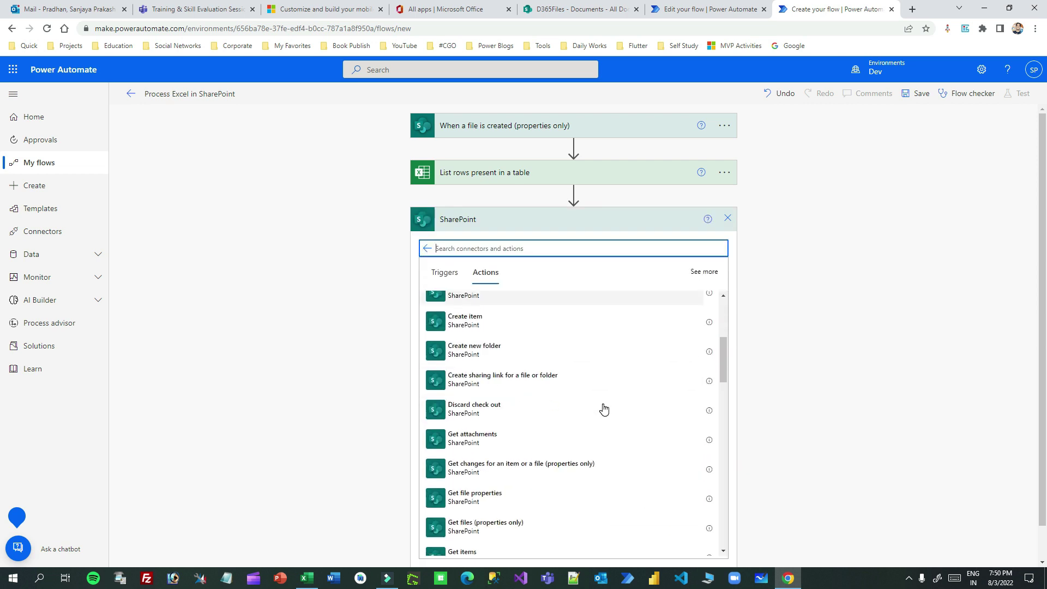
scroll(604, 409, "down", 8)
left_click(469, 355)
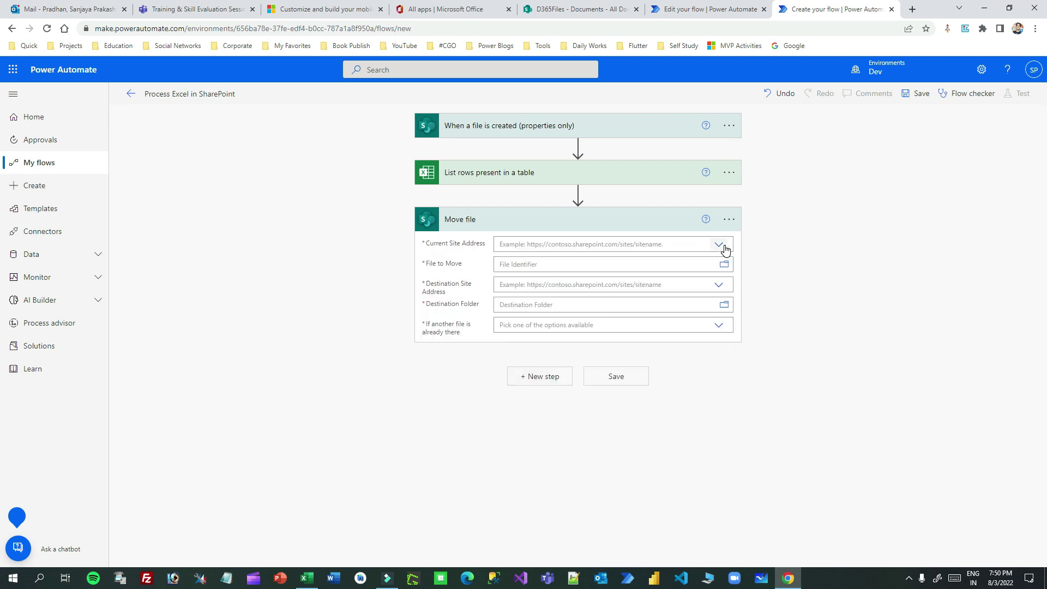
Step: Set the Move file action's current site to D365Files and its file to move to the trigger's Full Path dynamic content
left_click(717, 246)
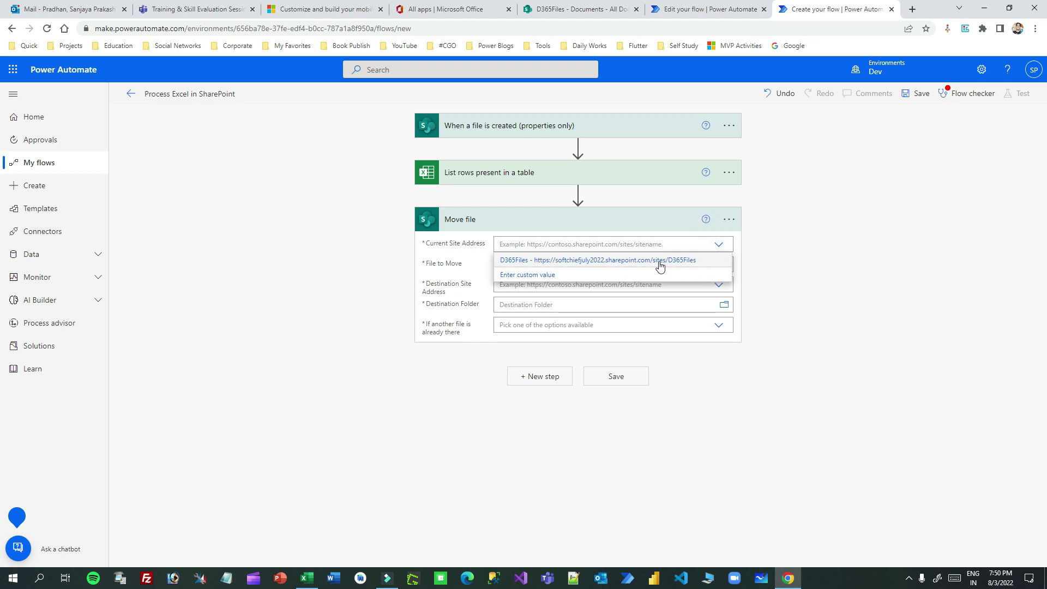
left_click(657, 260)
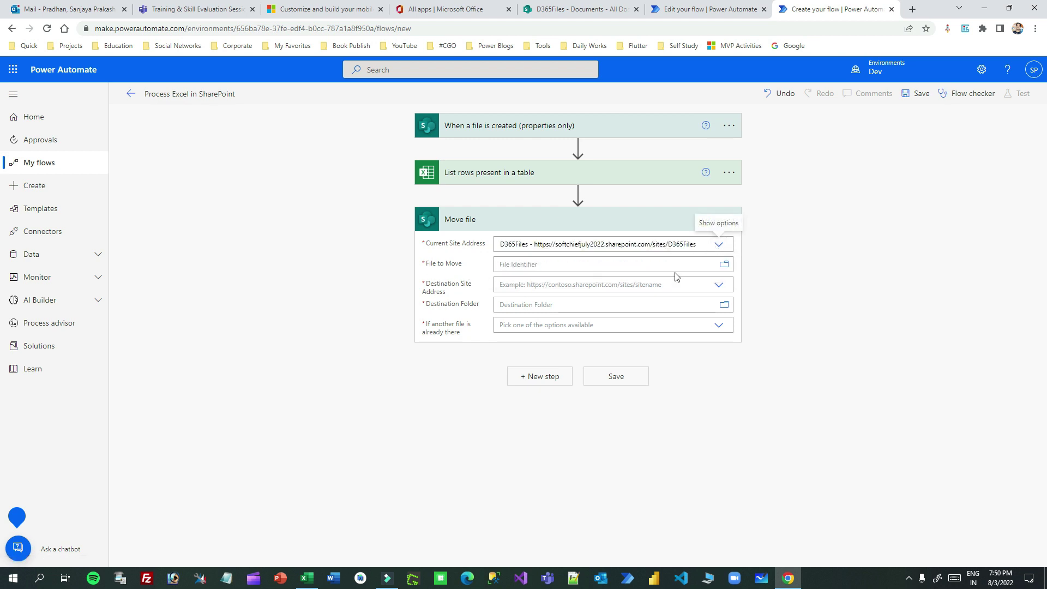
left_click(703, 264)
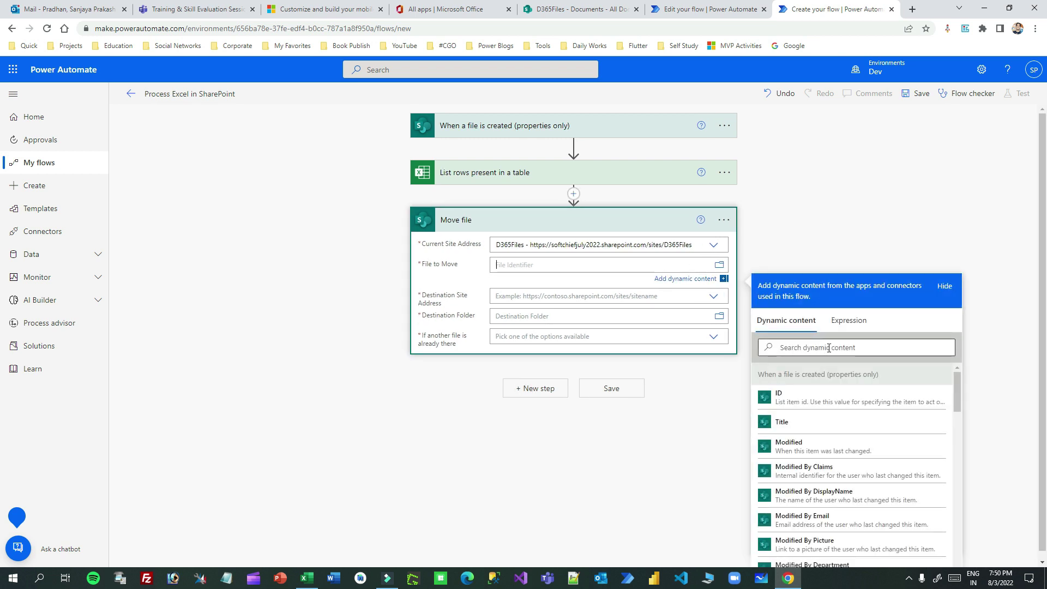
left_click(829, 348)
type("path")
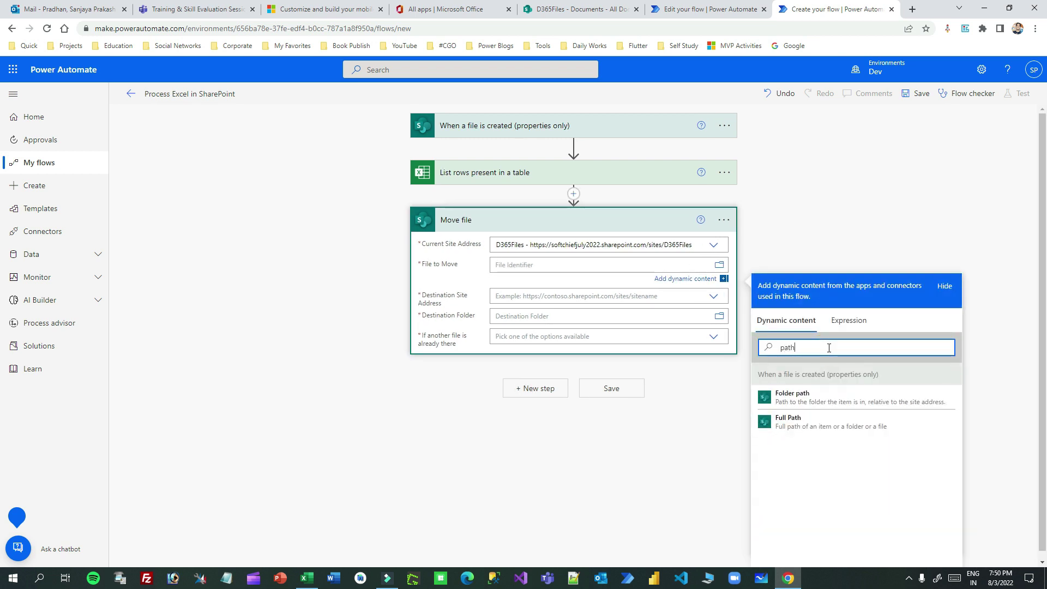
left_click(799, 430)
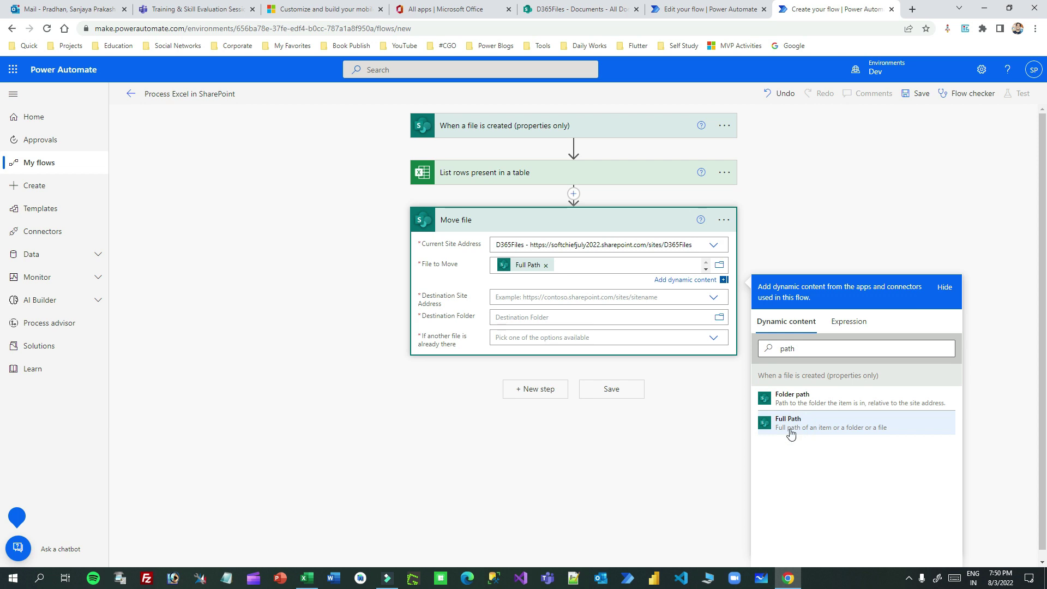
Step: Set the Move file destination site to D365Files and the destination folder to /Shared Documents/Processed
left_click(508, 299)
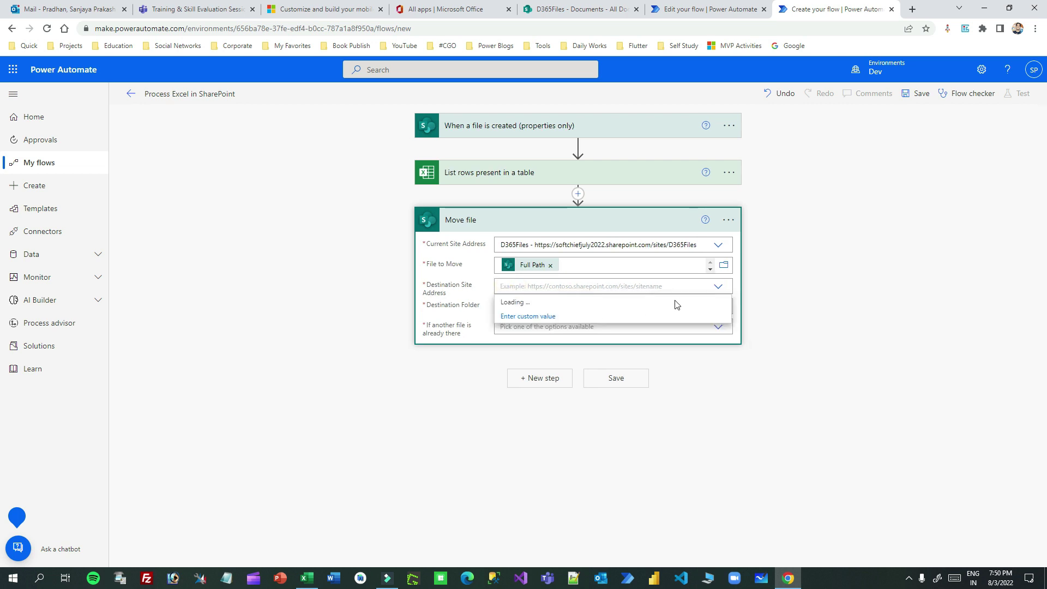
left_click(687, 303)
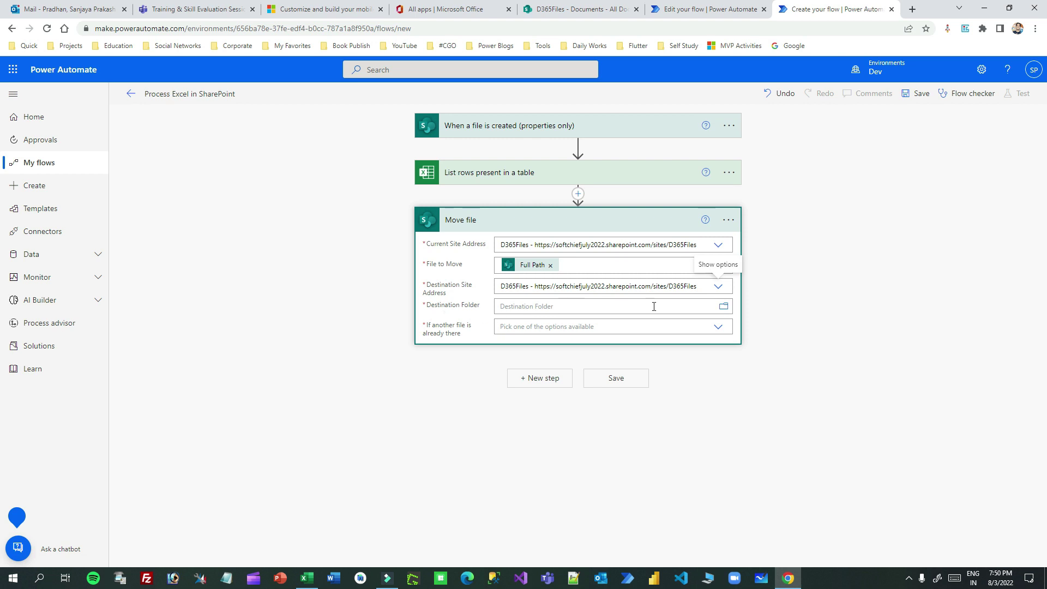
left_click(724, 307)
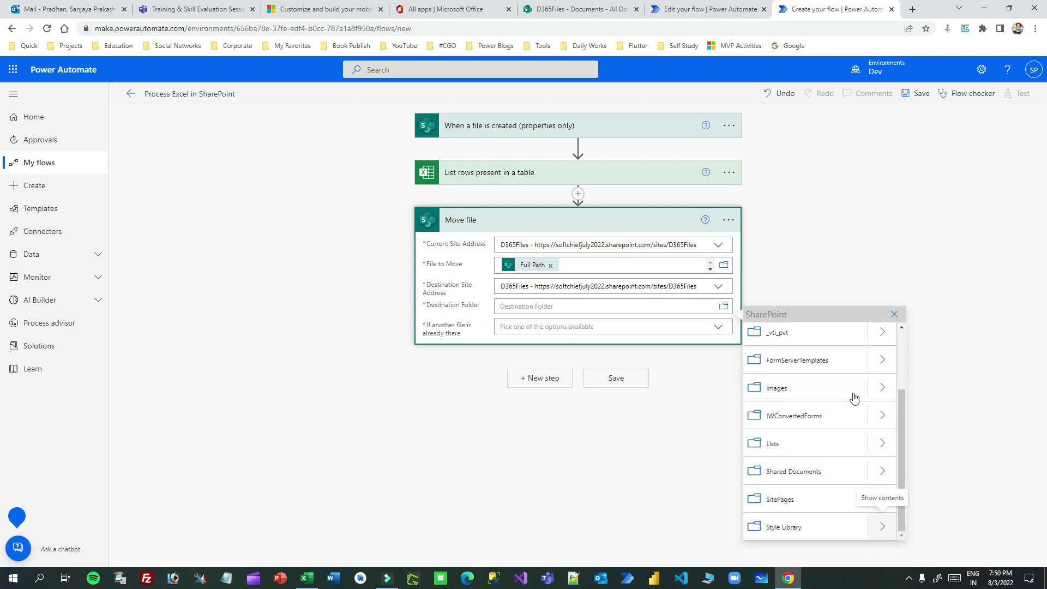
left_click(880, 469)
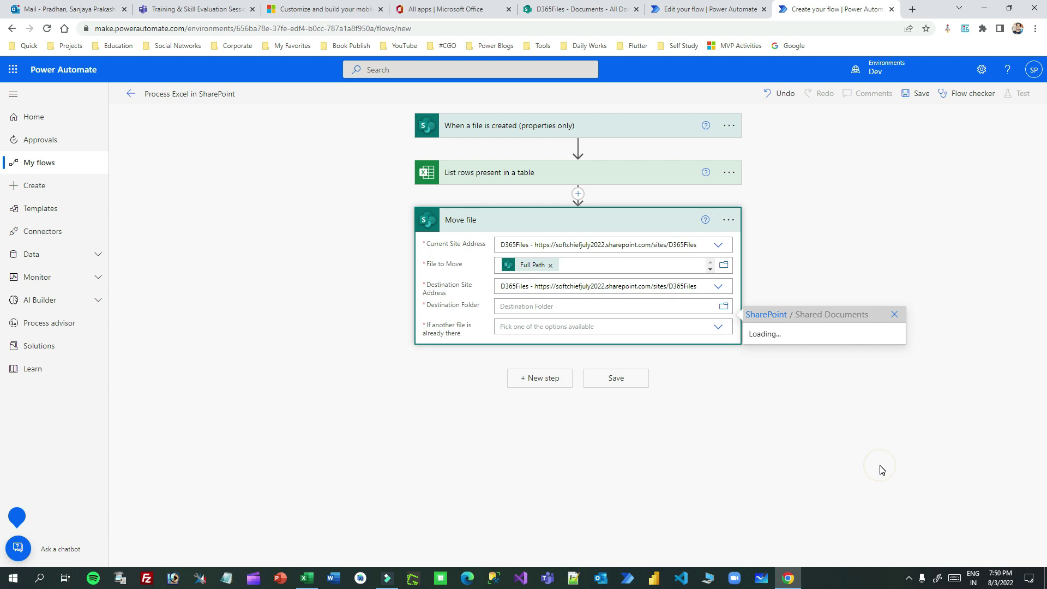
left_click(801, 362)
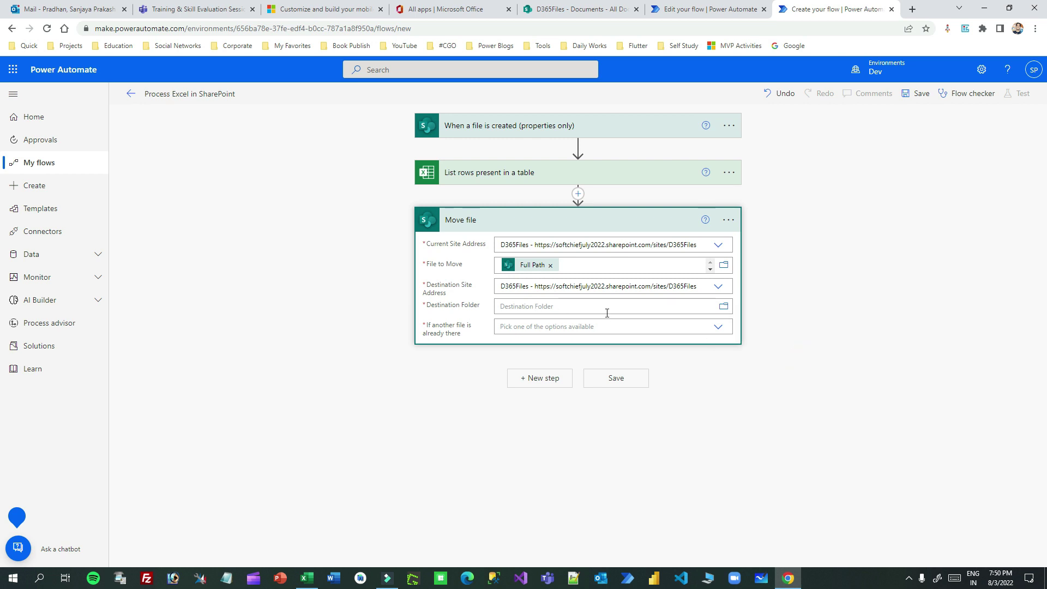
left_click(572, 306)
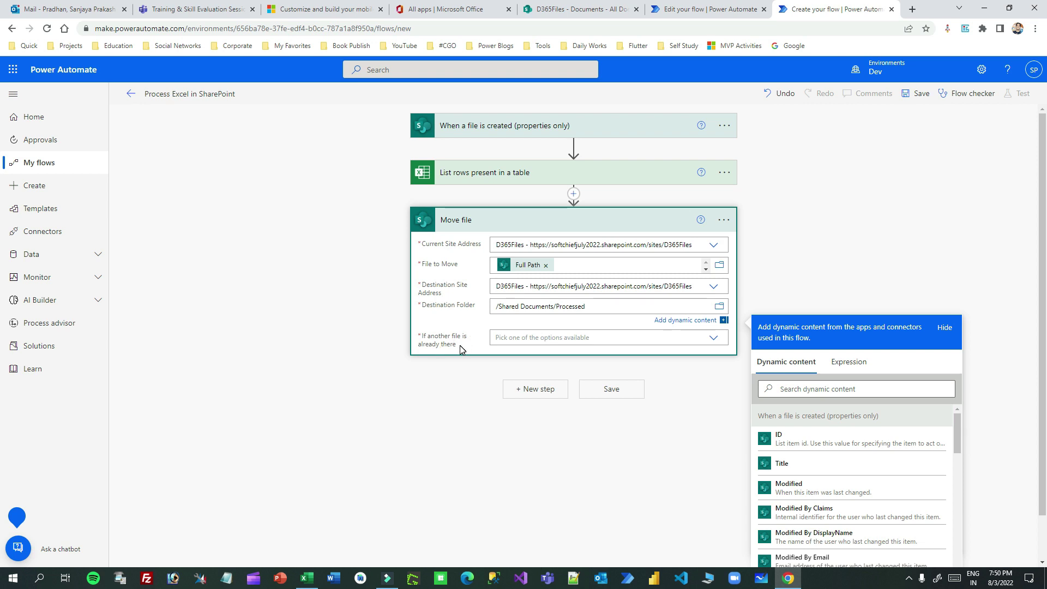
Step: Choose "Move with a new name" for files already at the destination, and save the flow after a look at the D365Files library
left_click(613, 342)
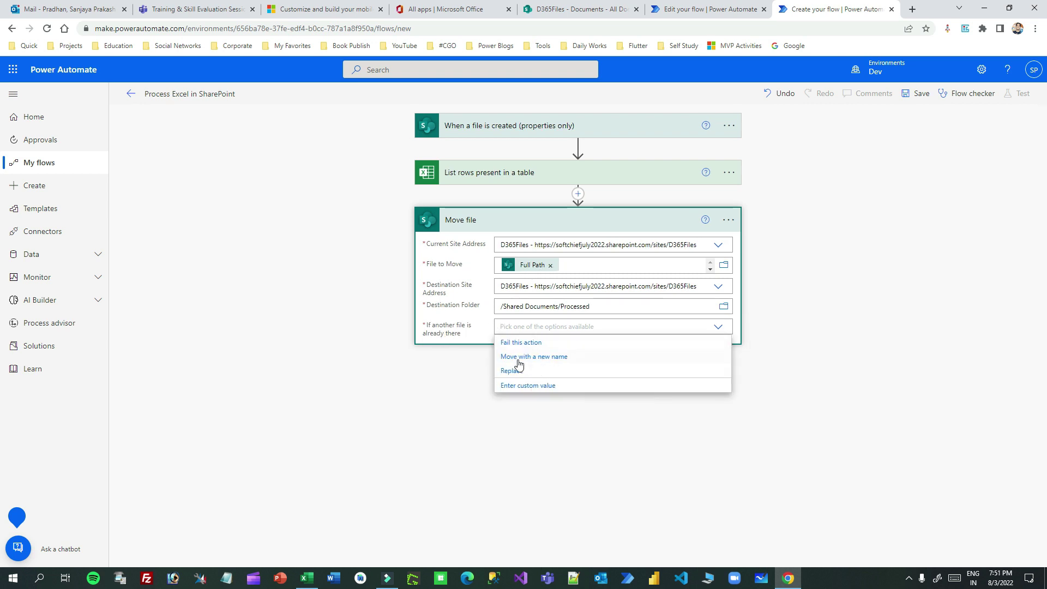
left_click(548, 358)
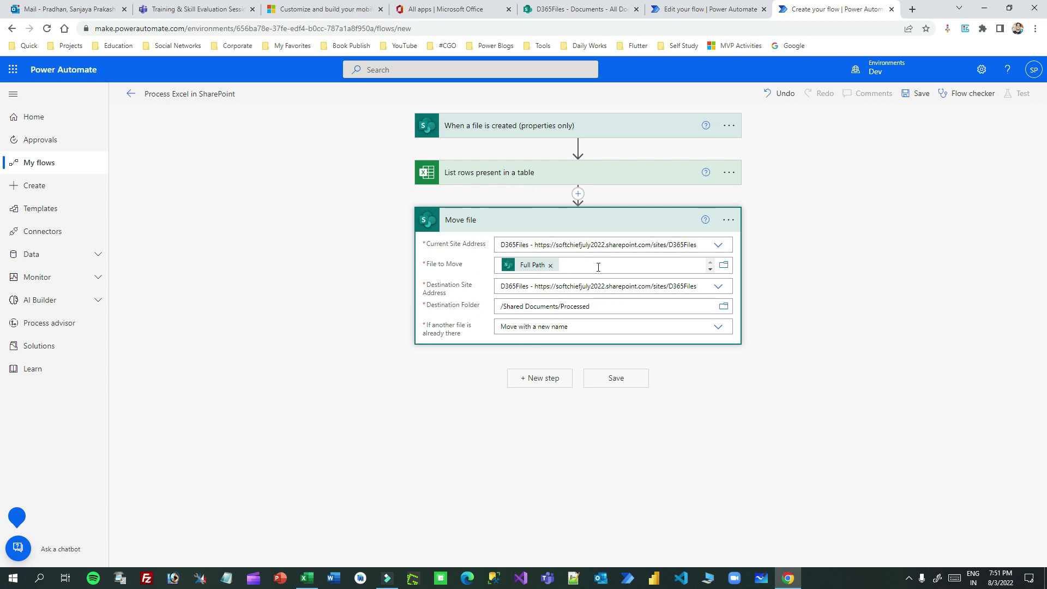
left_click(570, 9)
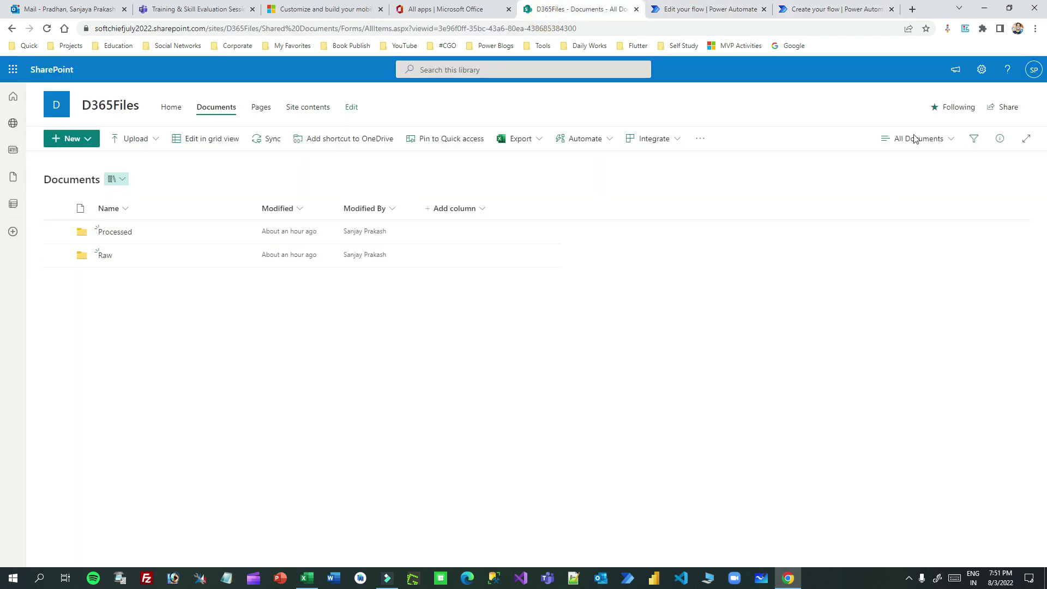
left_click(819, 10)
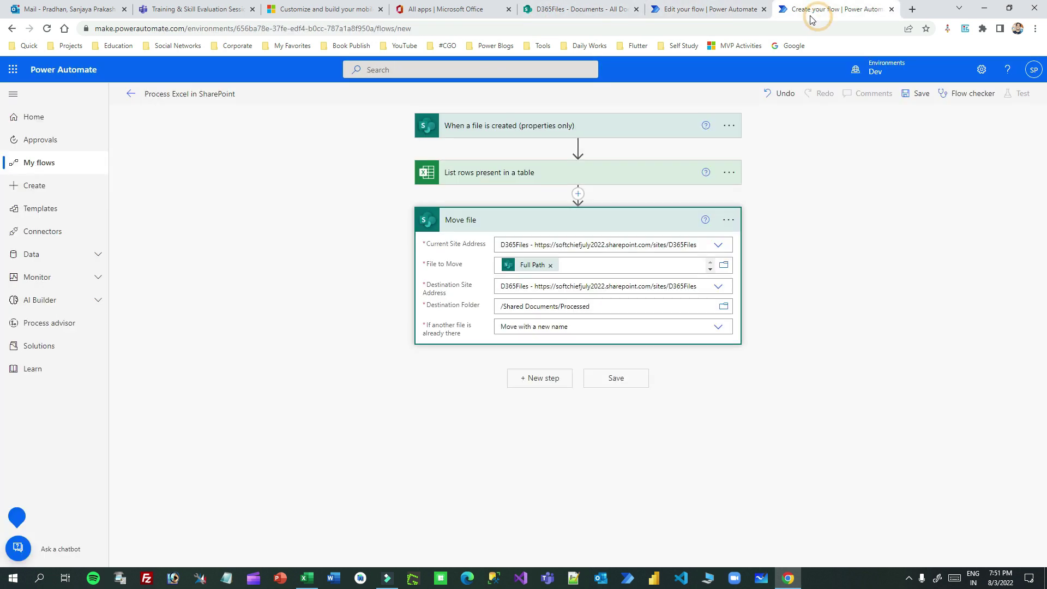
left_click(916, 93)
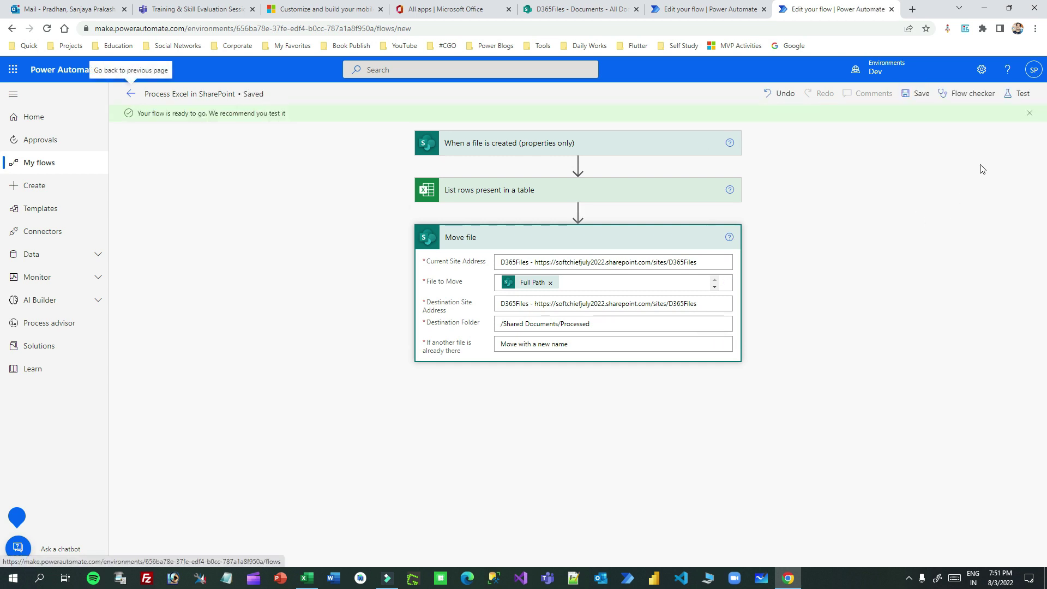
Step: Start a manual test of the Process Excel in SharePoint flow
left_click(1019, 93)
left_click(889, 134)
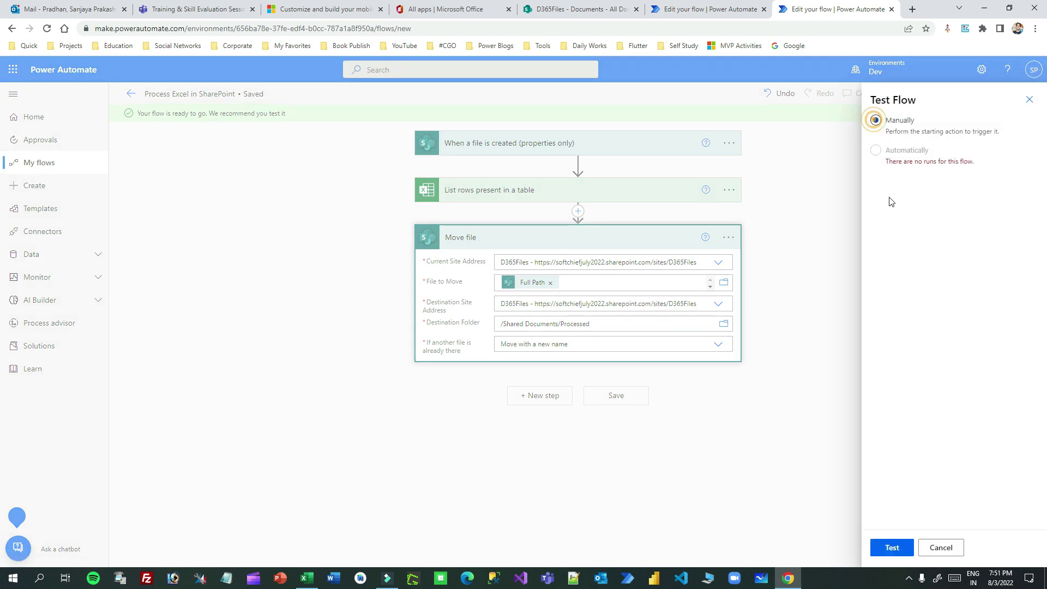
left_click(892, 547)
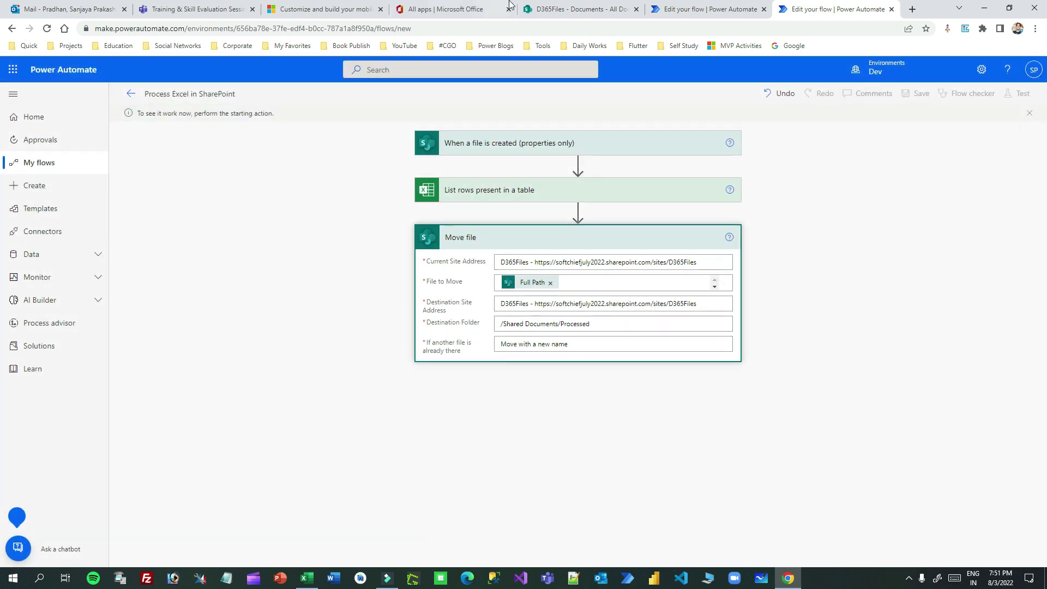
Step: Switch to SharePoint, open the Raw folder in the D365Files documents, and close the Excel window
left_click(568, 9)
left_click(101, 255)
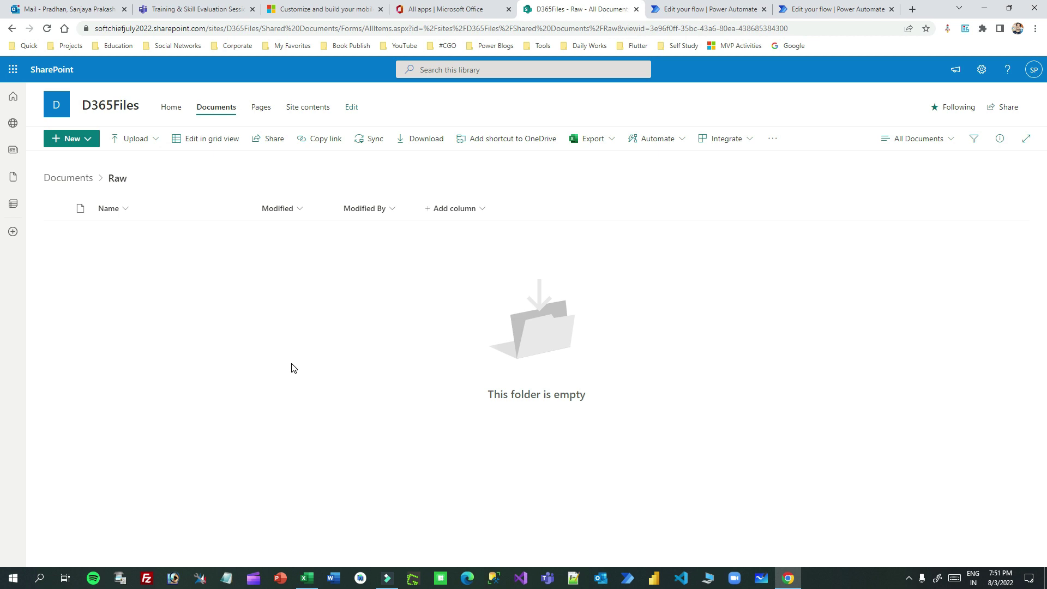
left_click(143, 140)
left_click(287, 440)
left_click(306, 579)
left_click(1035, 8)
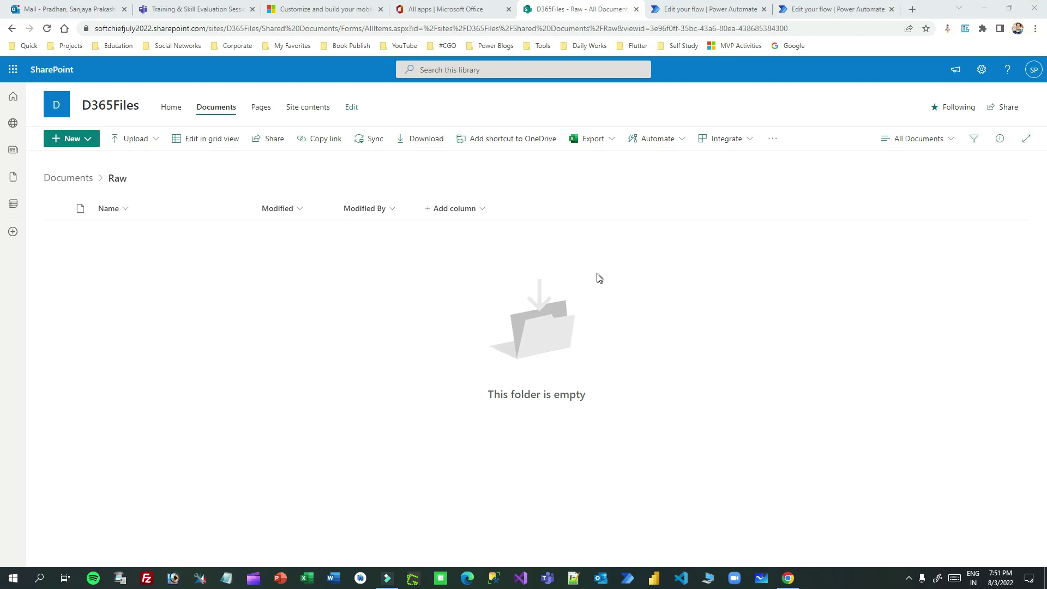
Step: Upload Book1.xlsx from the Desktop to the Raw folder
left_click(134, 139)
left_click(142, 166)
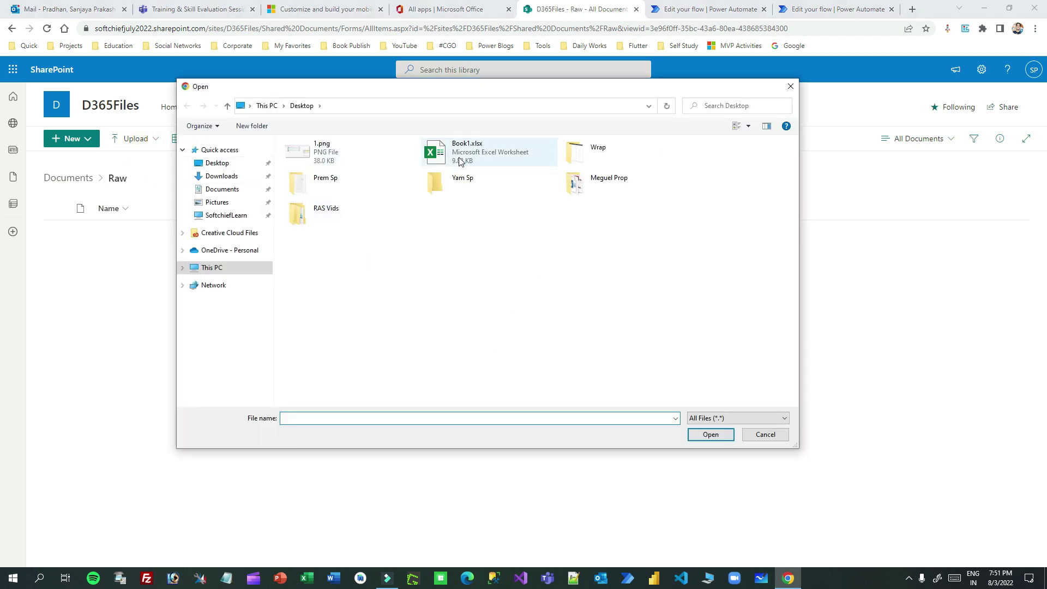
double_click(473, 157)
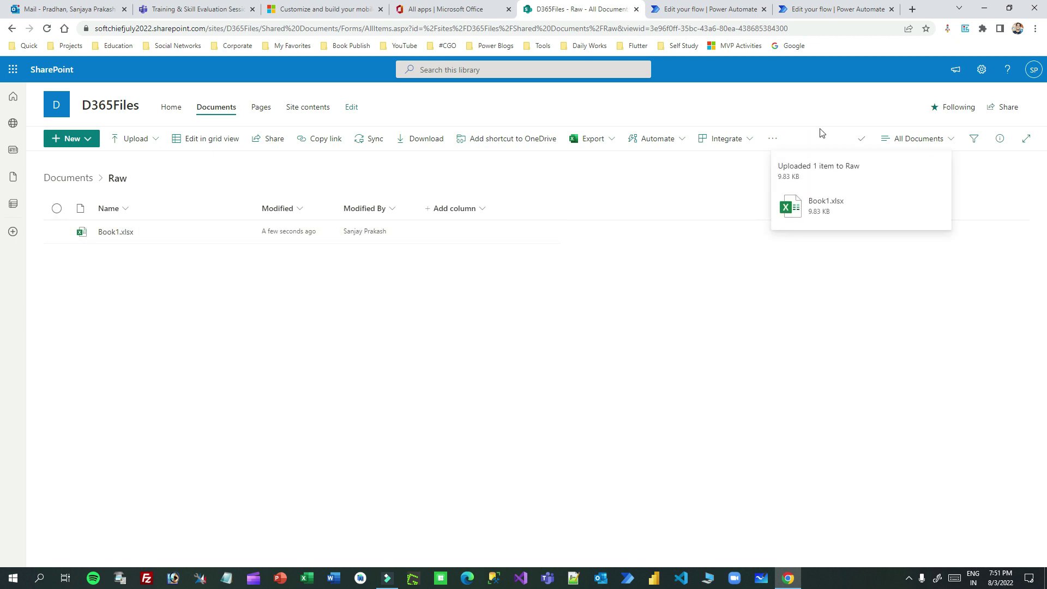
Step: Examine the test run's Move file error details in Power Automate, comparing them with the Raw folder and the Move File when Uploaded flow
left_click(837, 9)
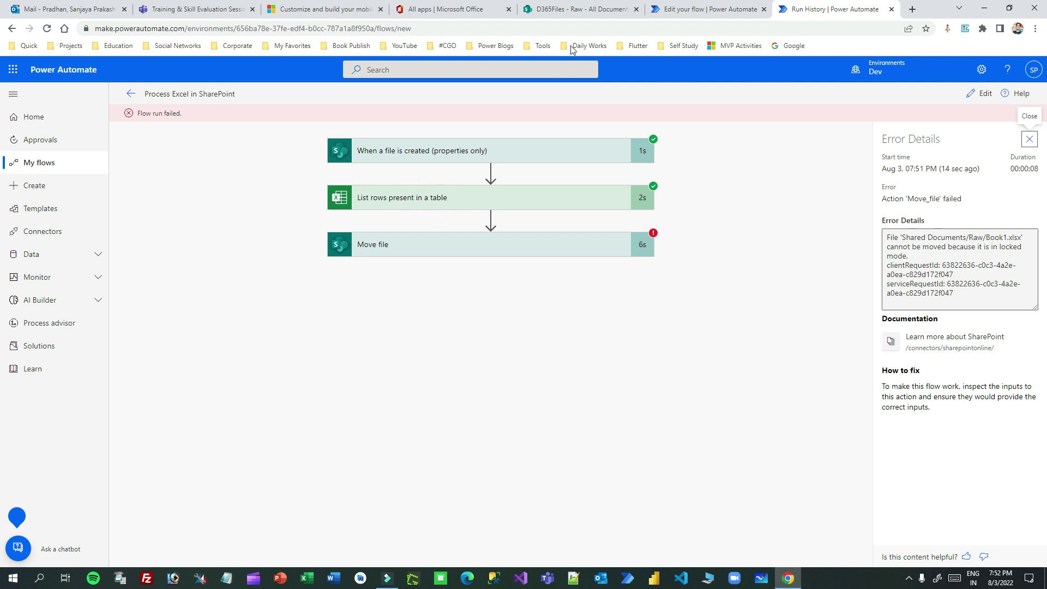
left_click(691, 10)
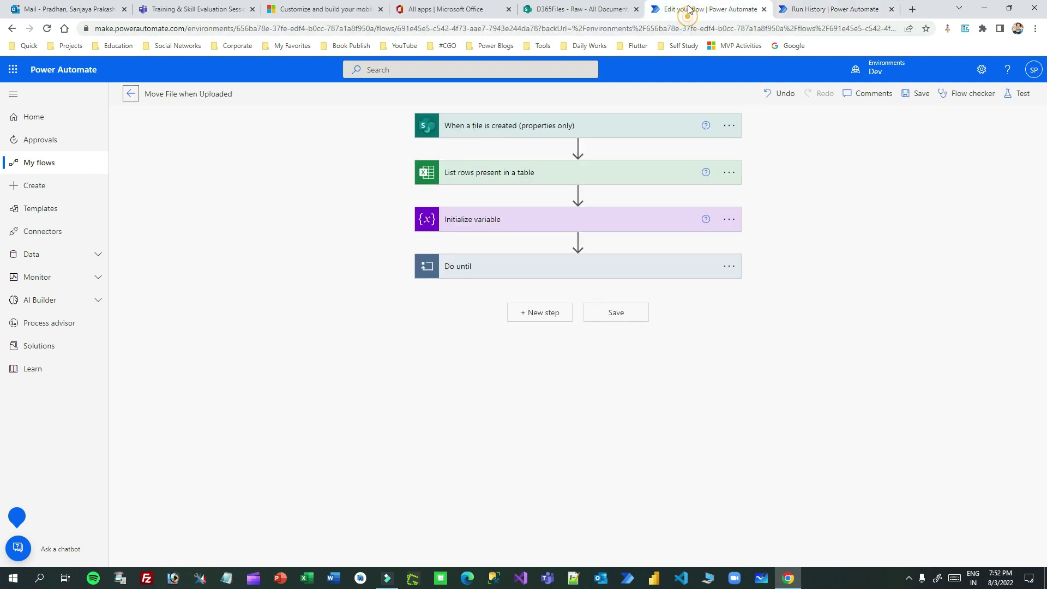
left_click(559, 9)
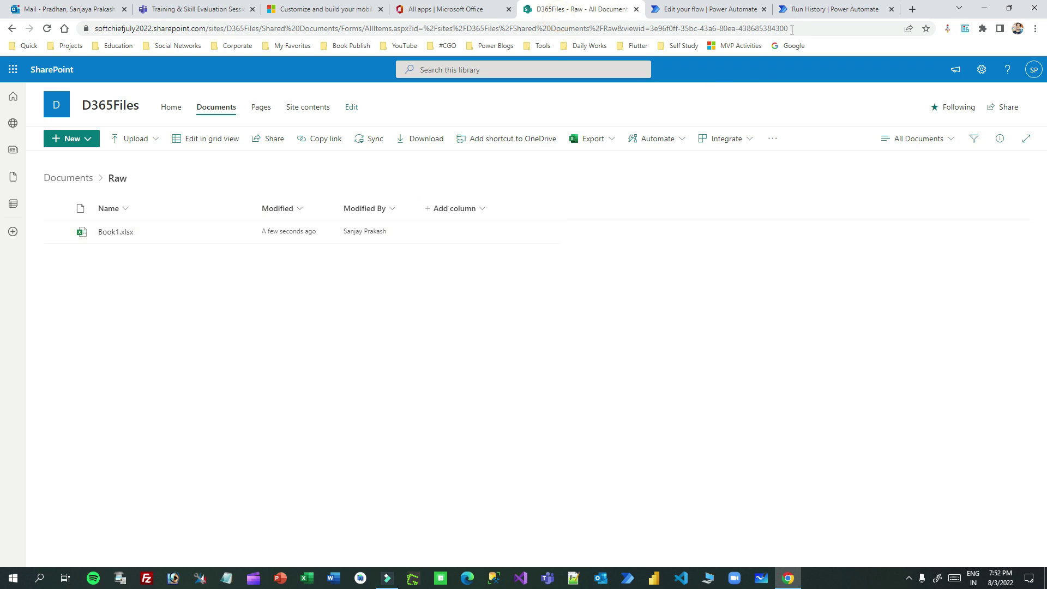
left_click(803, 12)
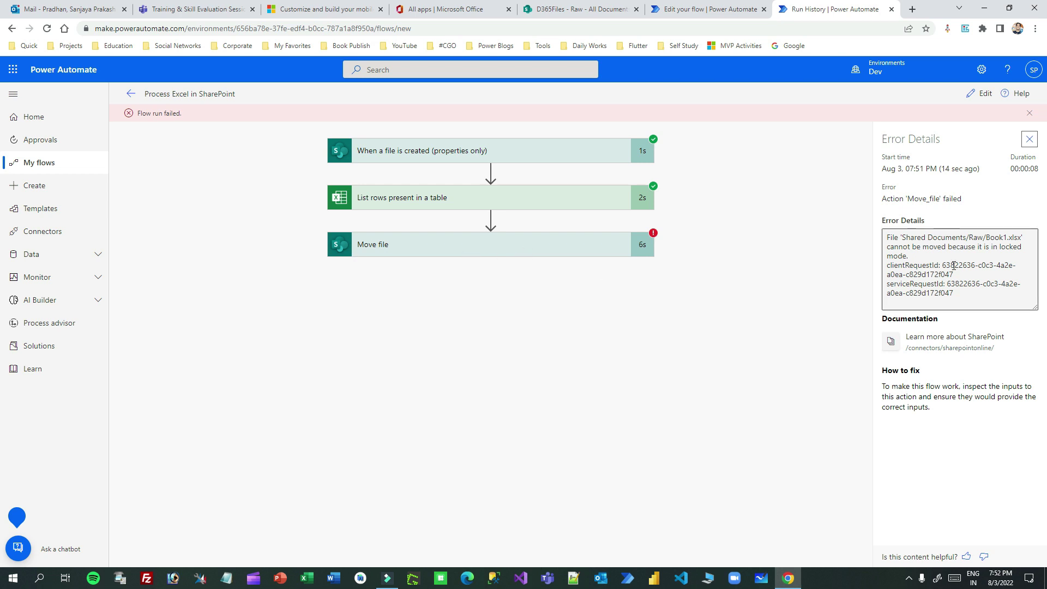
left_click_drag(891, 246, 938, 261)
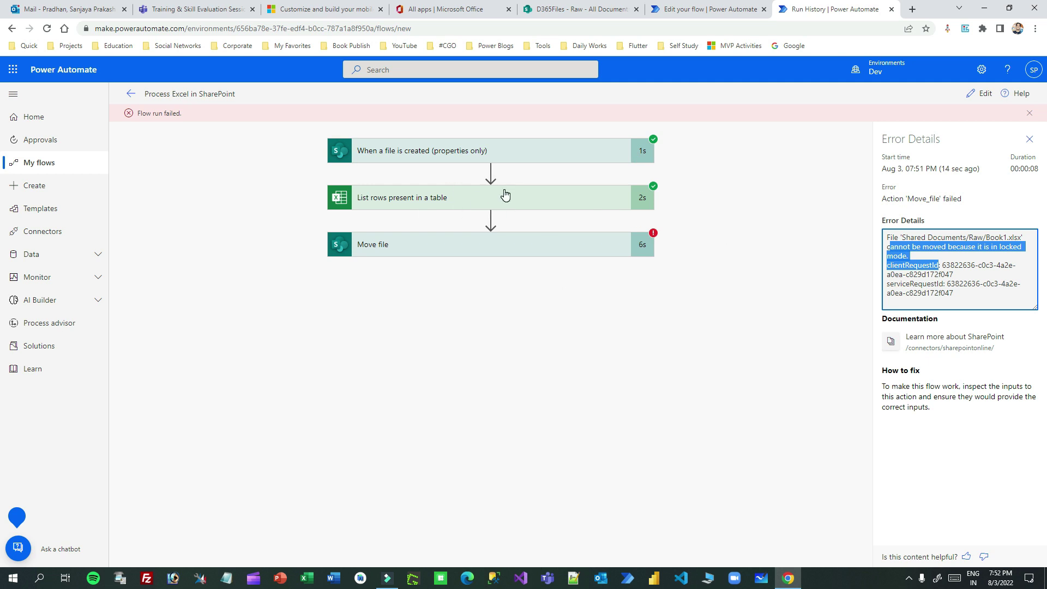
left_click(576, 10)
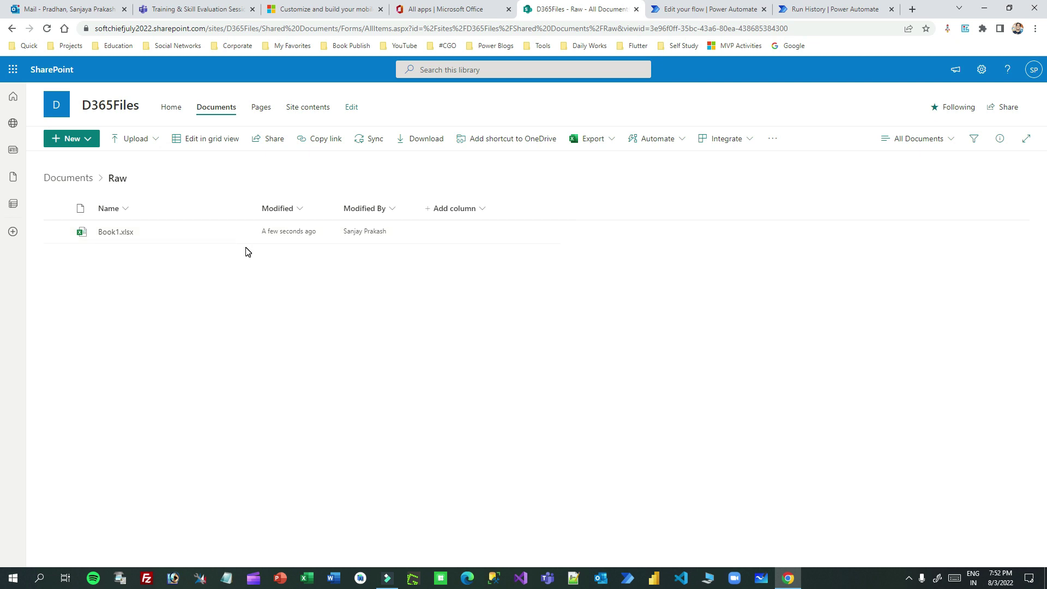
left_click(837, 9)
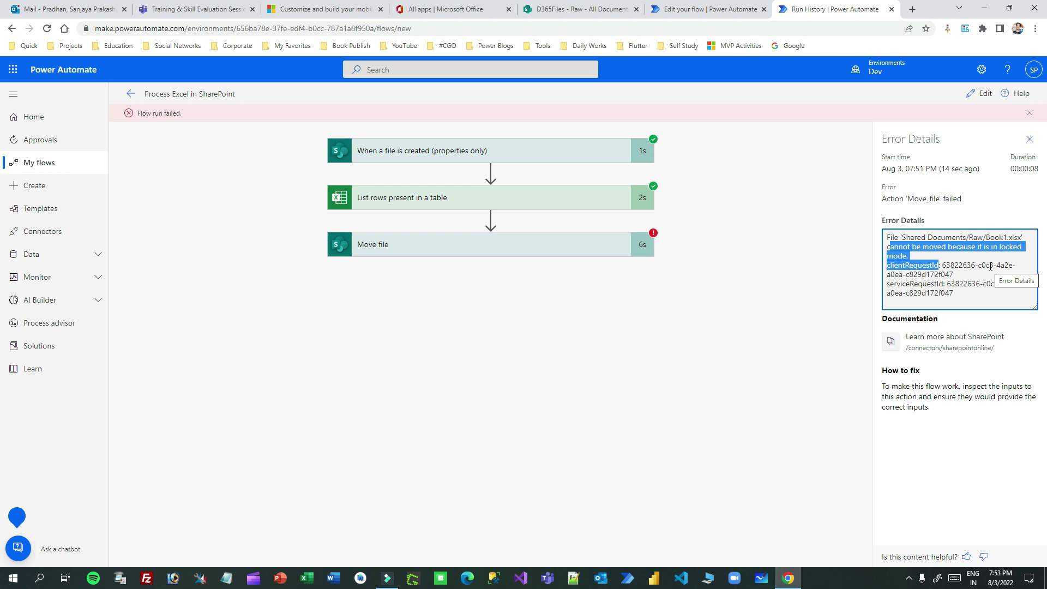
left_click(1030, 139)
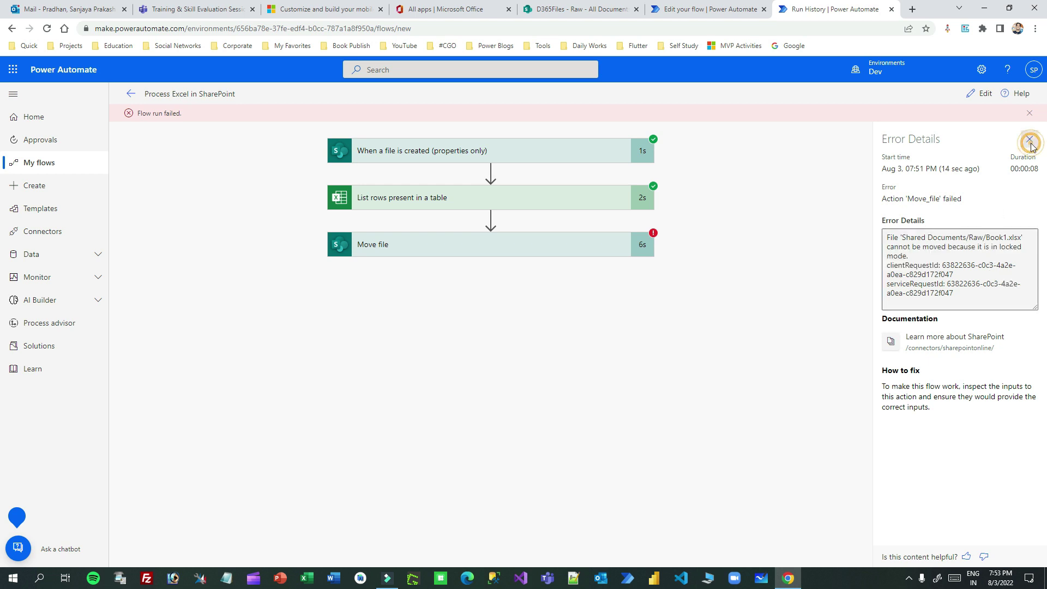
Step: Edit the Process Excel in SharePoint flow and add an Initialize variable action between List rows present in a table and Move file
left_click(980, 93)
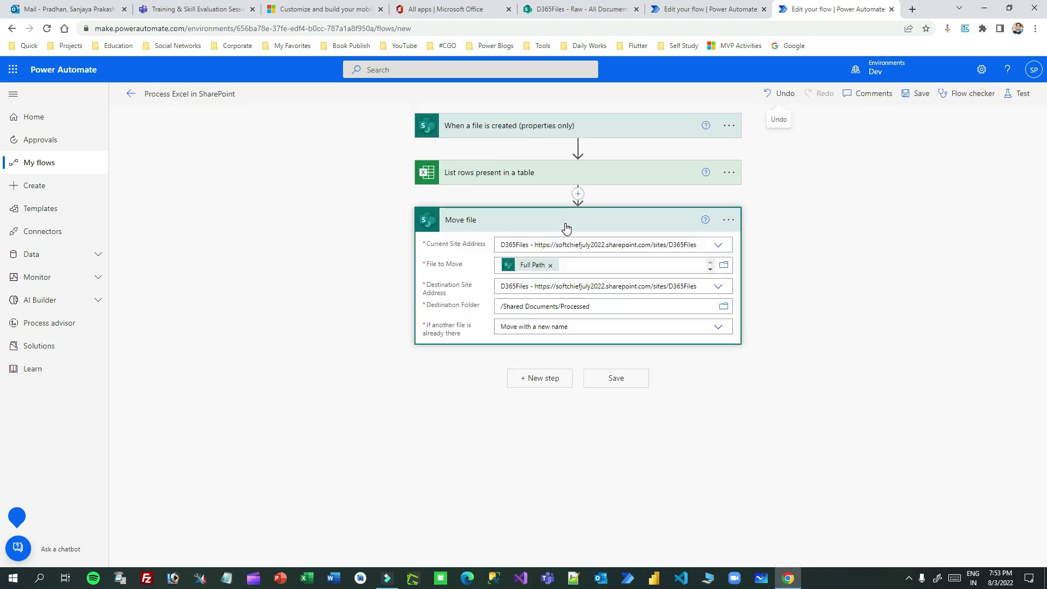
left_click(578, 194)
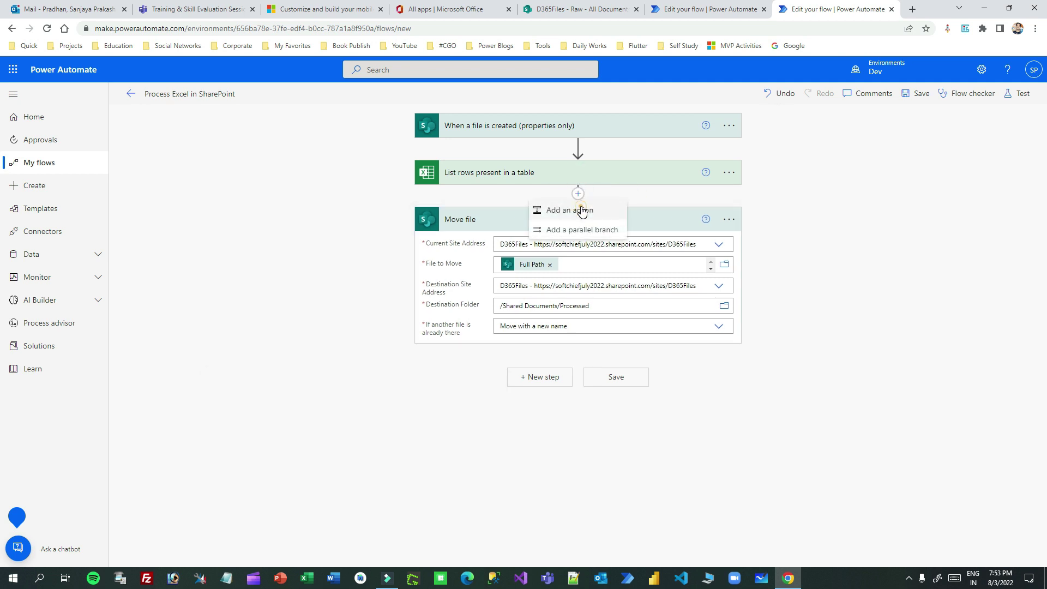
left_click(581, 210)
left_click(493, 247)
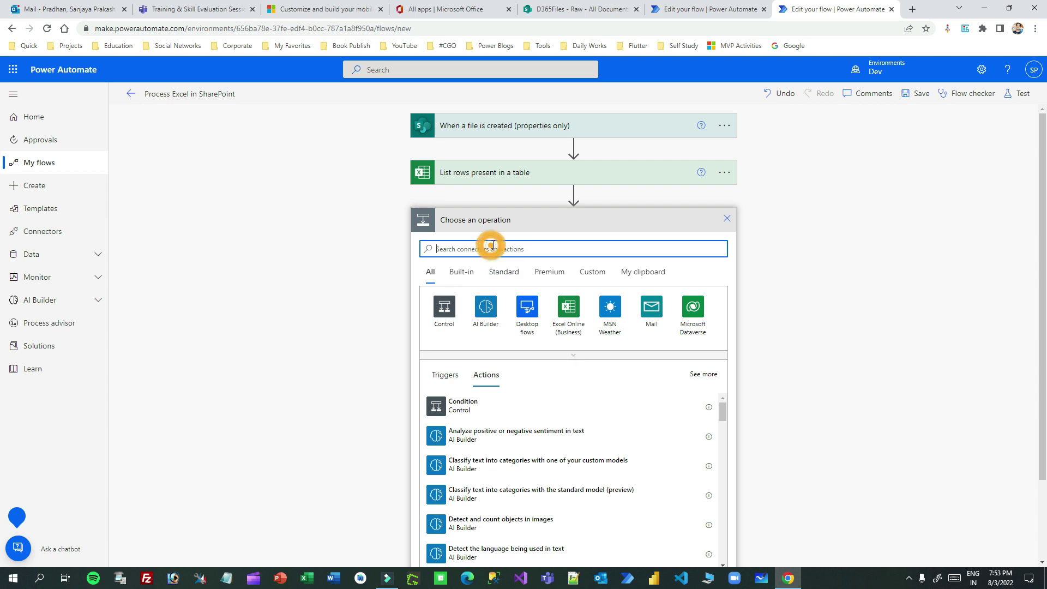
type("variable")
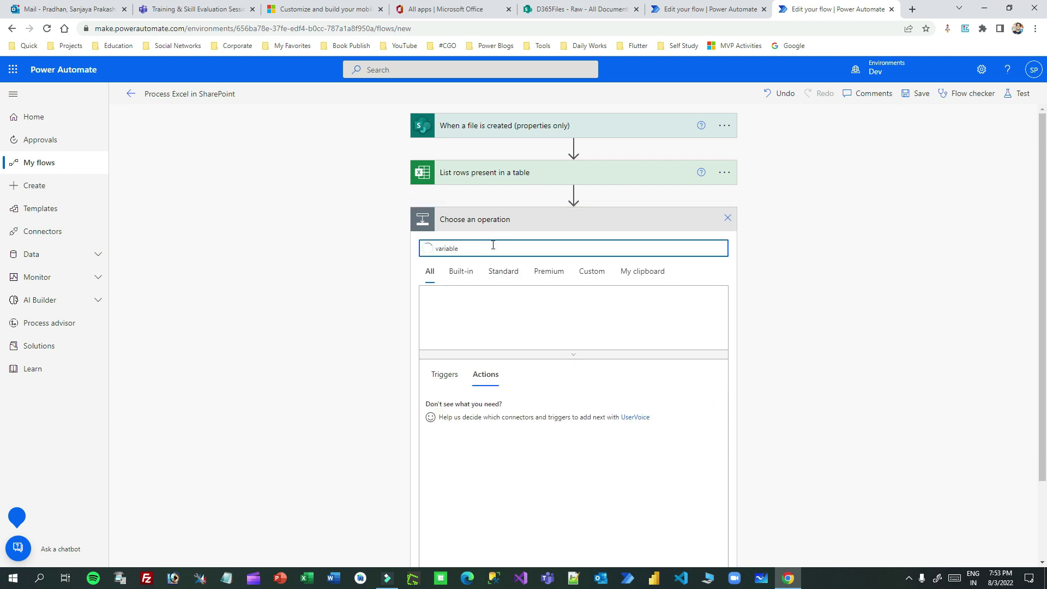
left_click(452, 319)
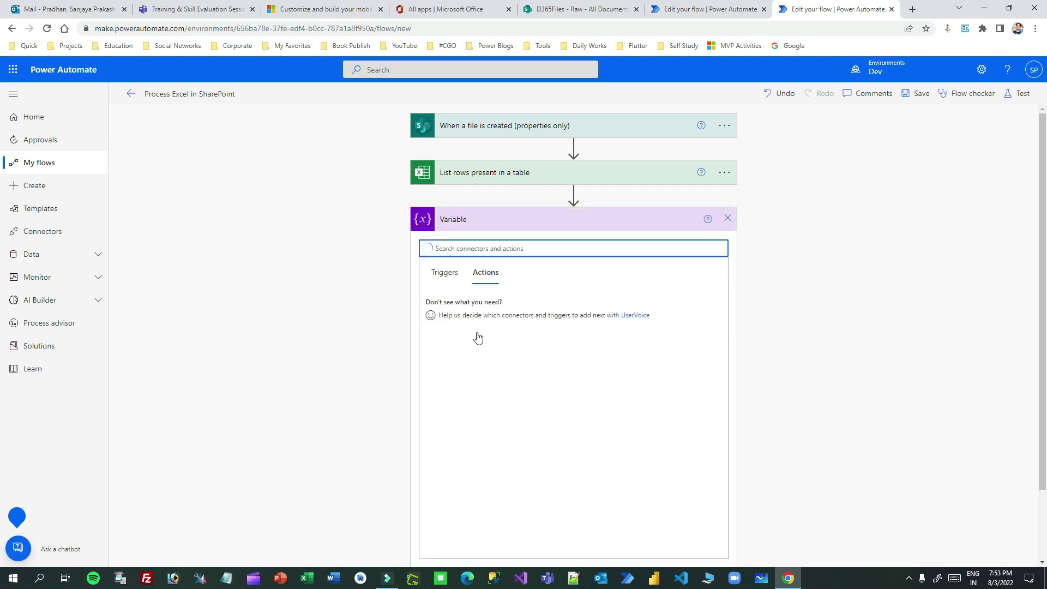
left_click(486, 421)
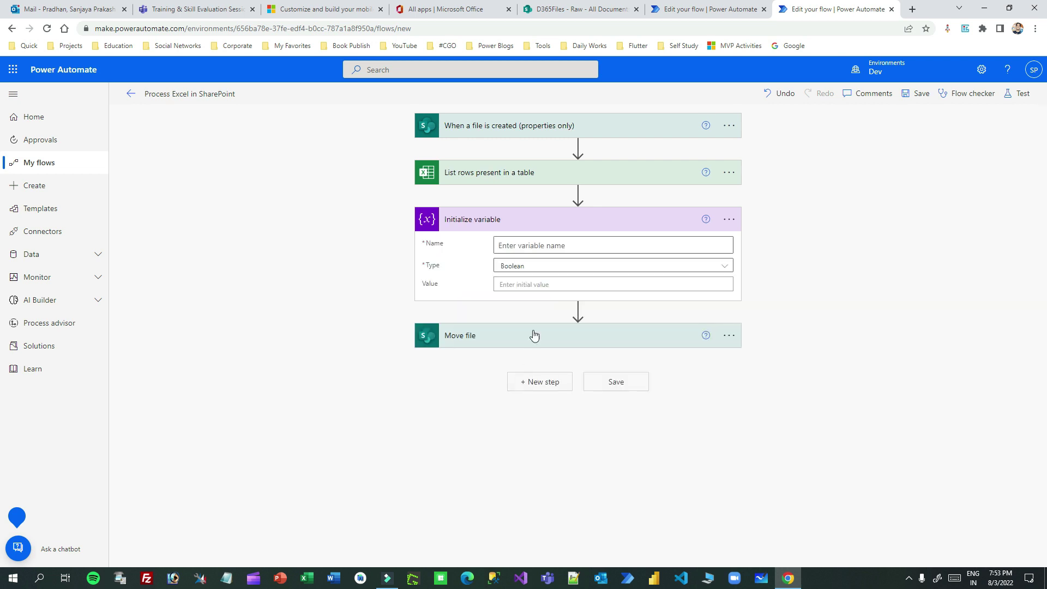
Step: Name the variable Lock File and keep its type as Boolean
left_click(527, 243)
type("Lo")
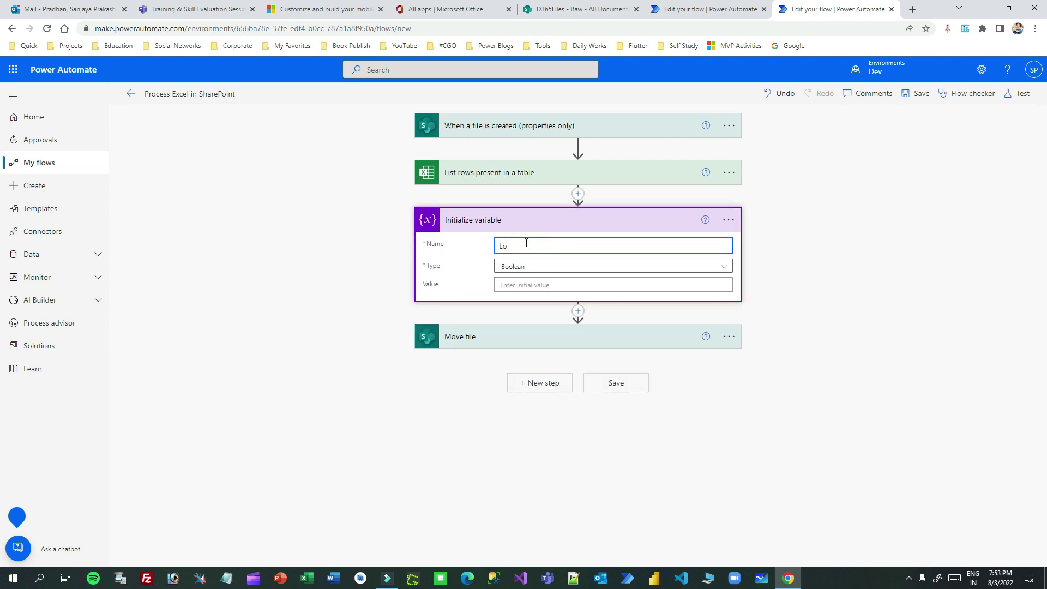
type("ckFile")
double_click(521, 245)
type("Lo")
left_click(537, 269)
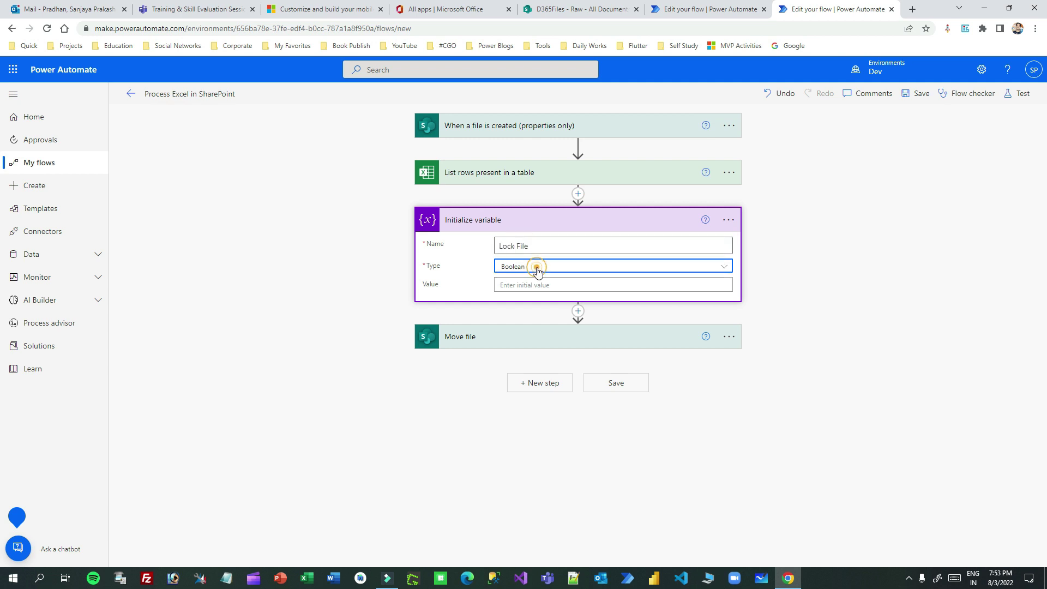
left_click(537, 280)
Step: Set the Lock File variable's initial value to the expression true
left_click(539, 284)
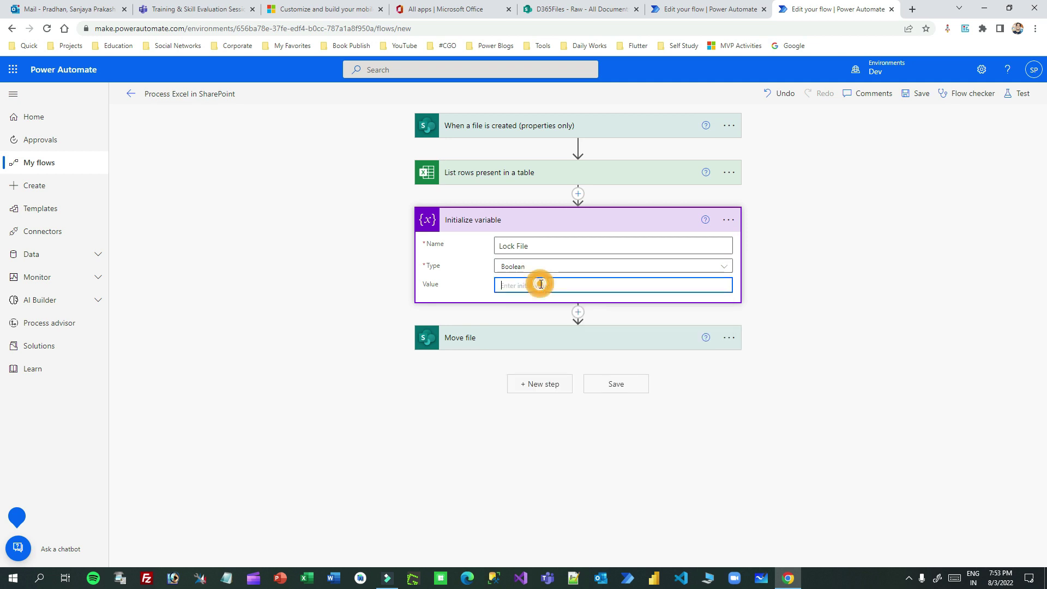
left_click(849, 341)
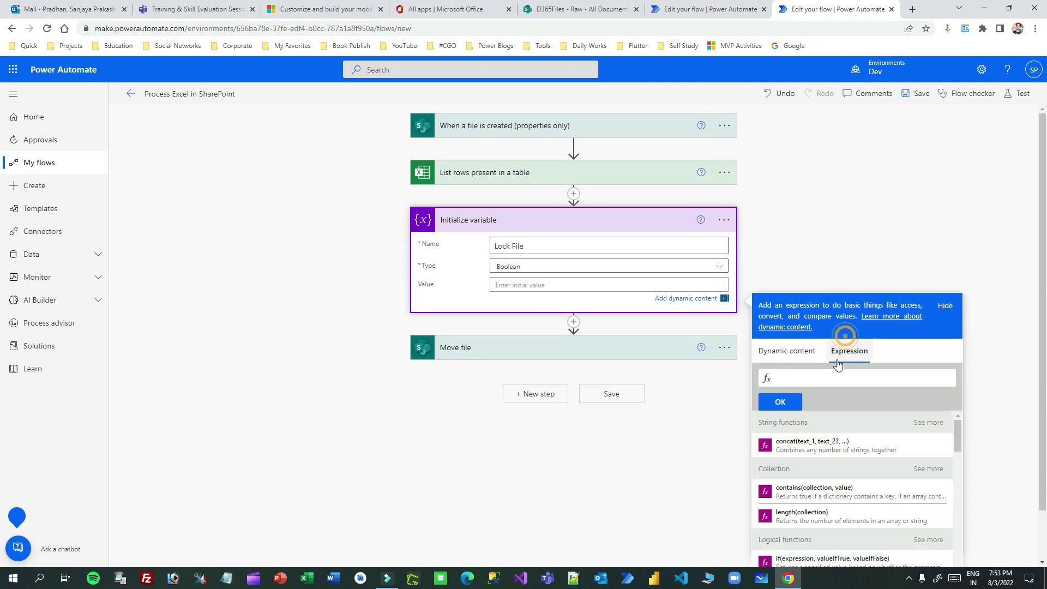
left_click(816, 376)
type("tru")
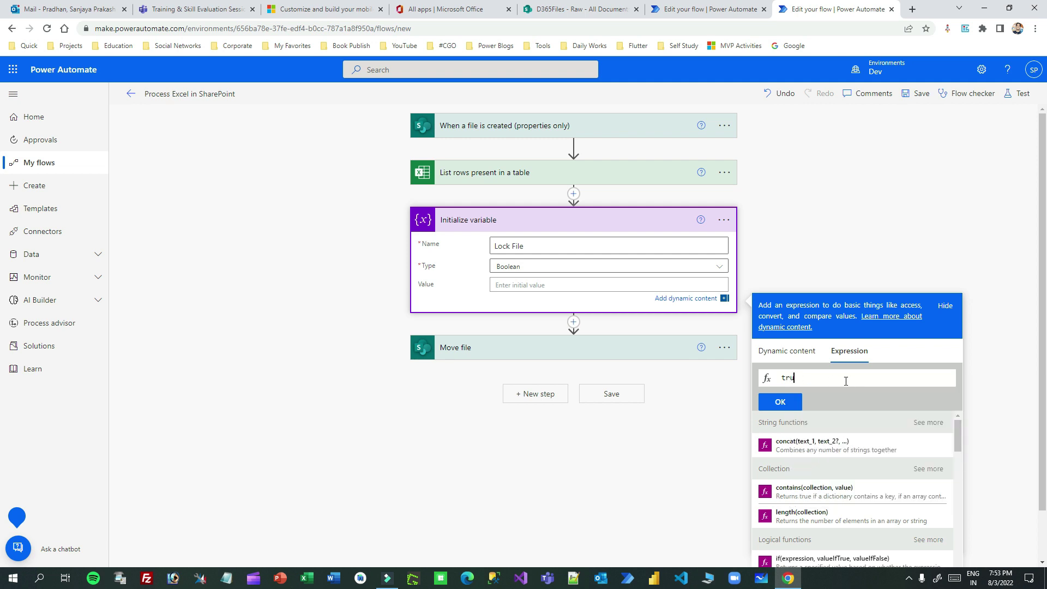
type("yee")
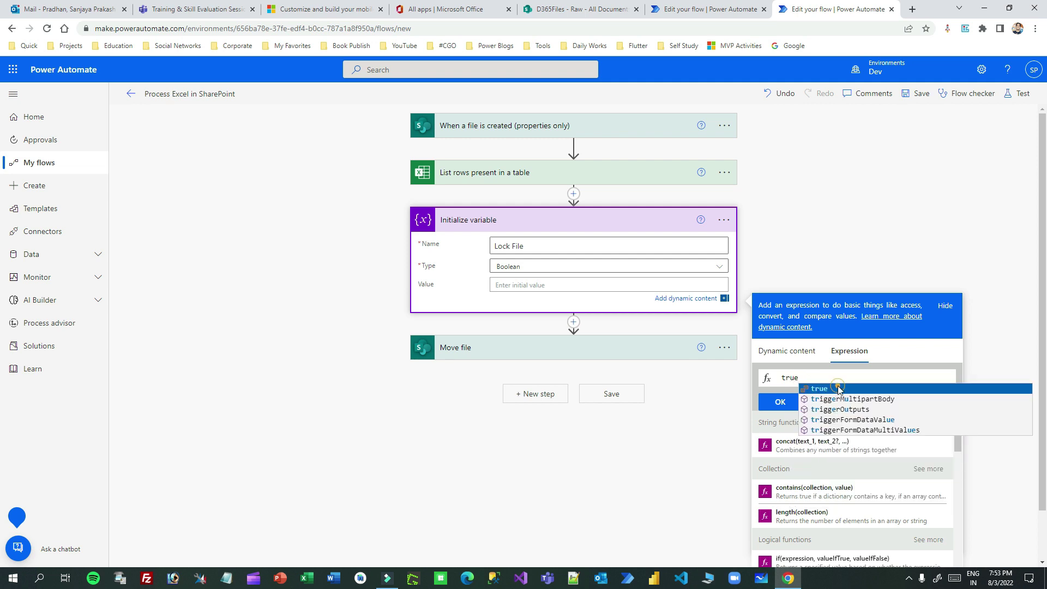
left_click(785, 403)
left_click(546, 285)
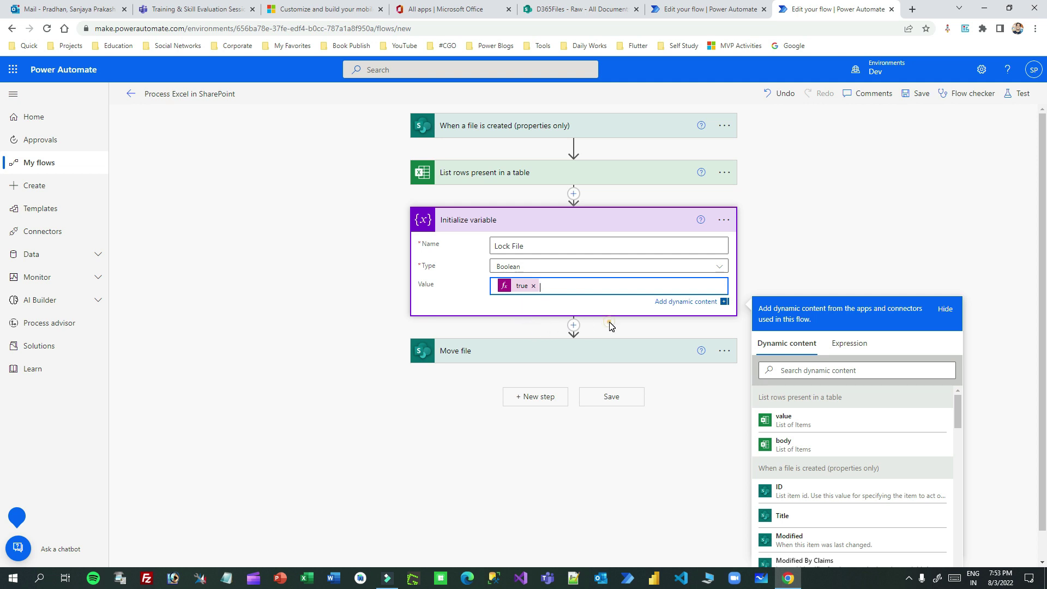
left_click(610, 326)
Step: Insert a Do until control between the Initialize variable and Move file actions
left_click(577, 312)
left_click(559, 327)
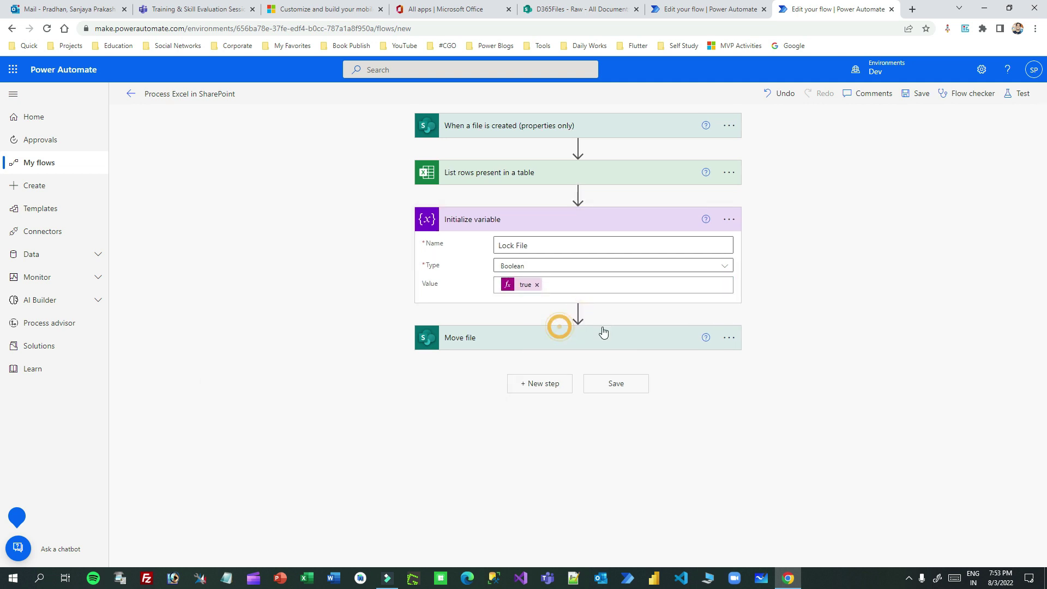
left_click(444, 355)
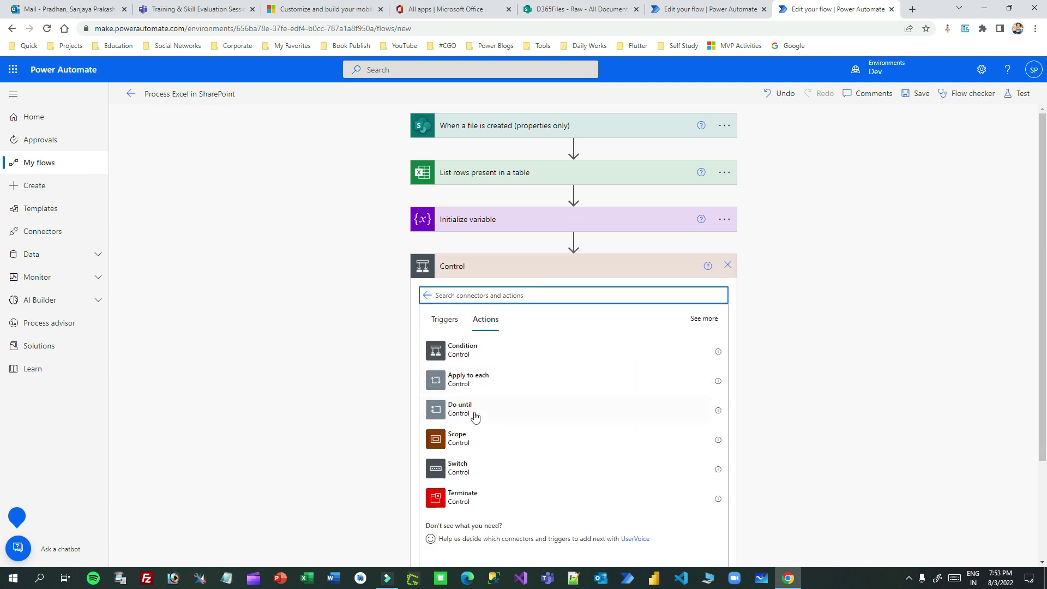
left_click(482, 410)
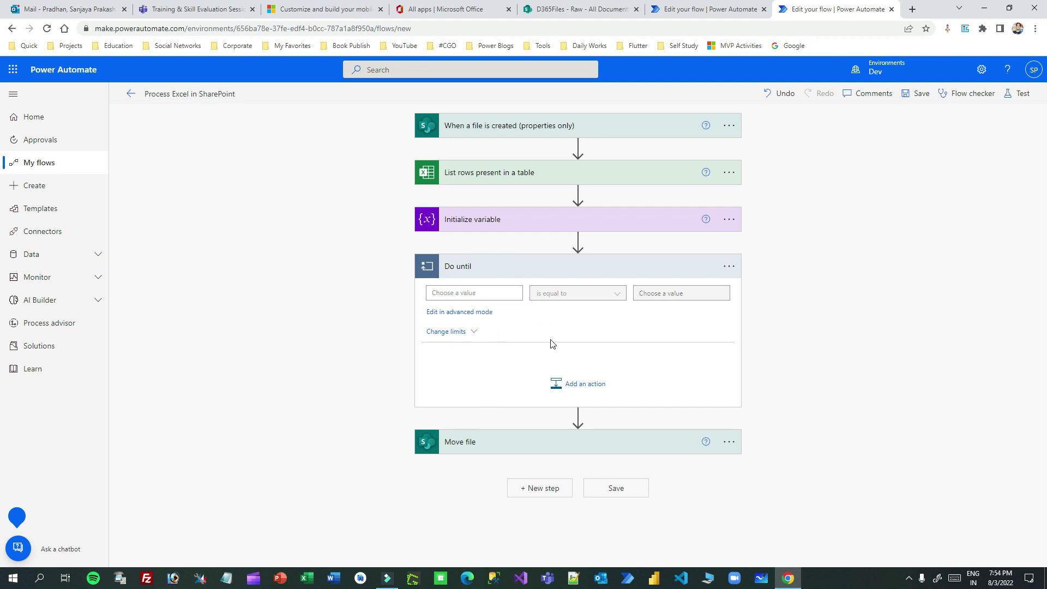
Step: Set the Do until condition to Lock File is equal to the expression false
left_click(502, 218)
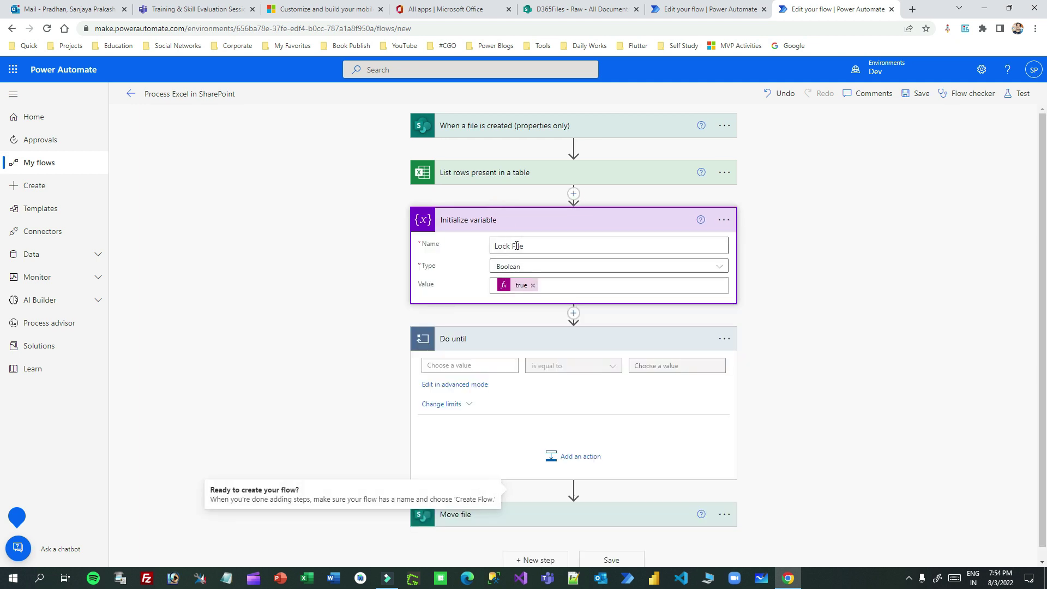
left_click(455, 365)
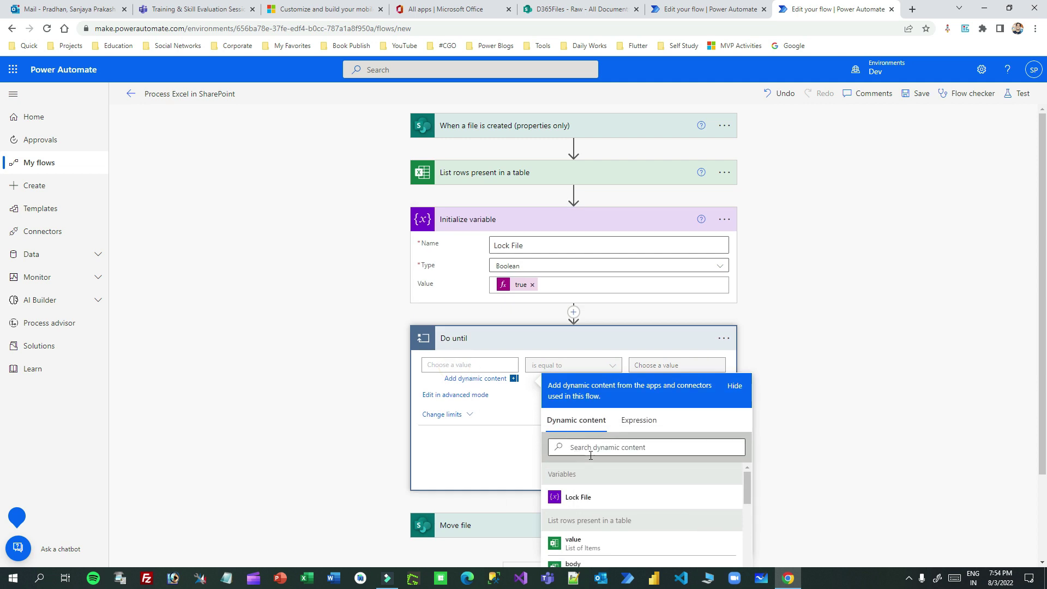
left_click(572, 496)
left_click(653, 362)
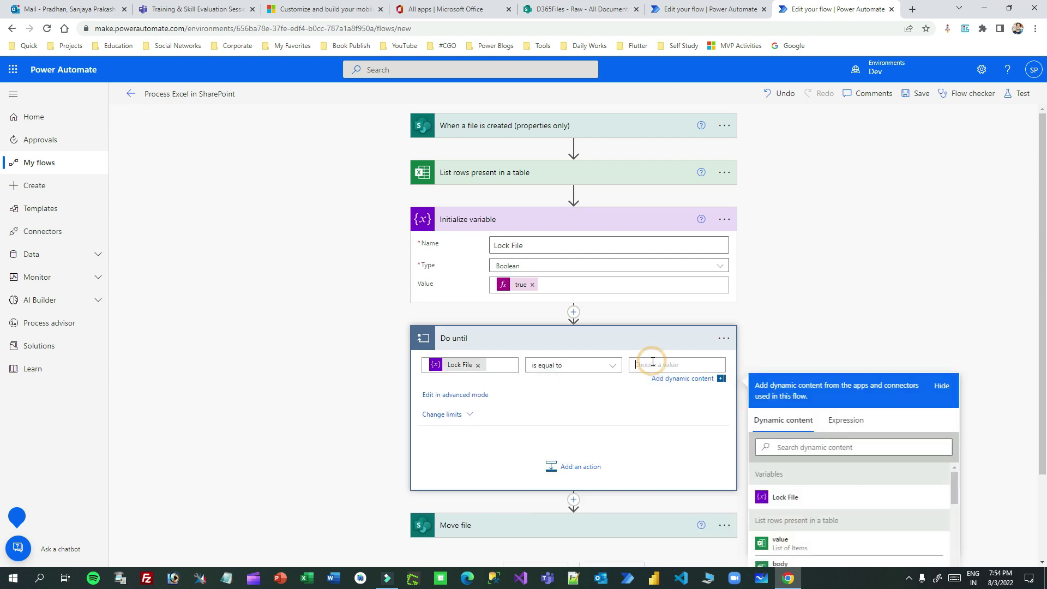
left_click(830, 426)
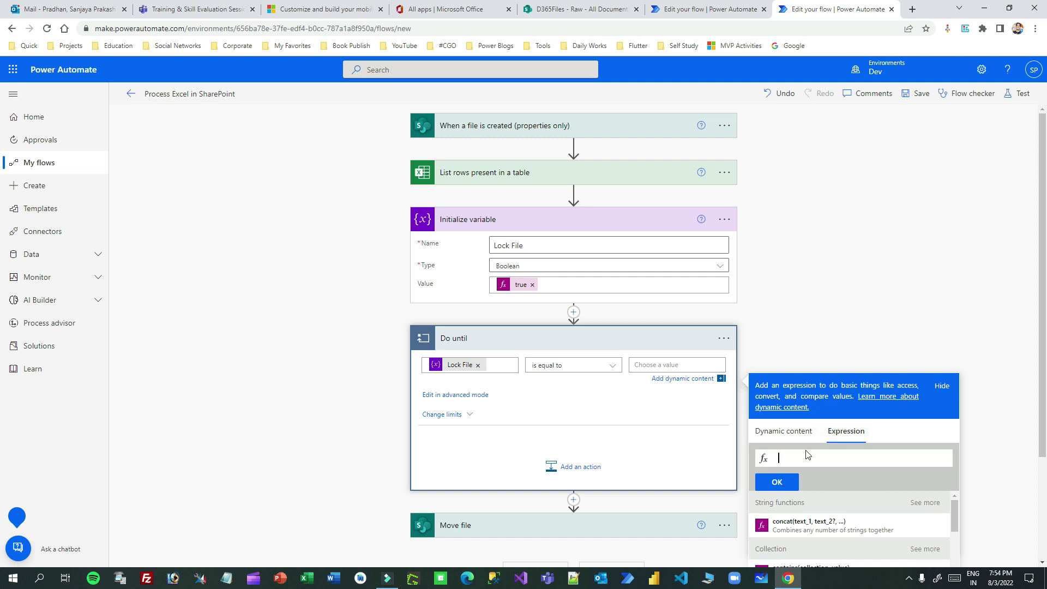
type("fal")
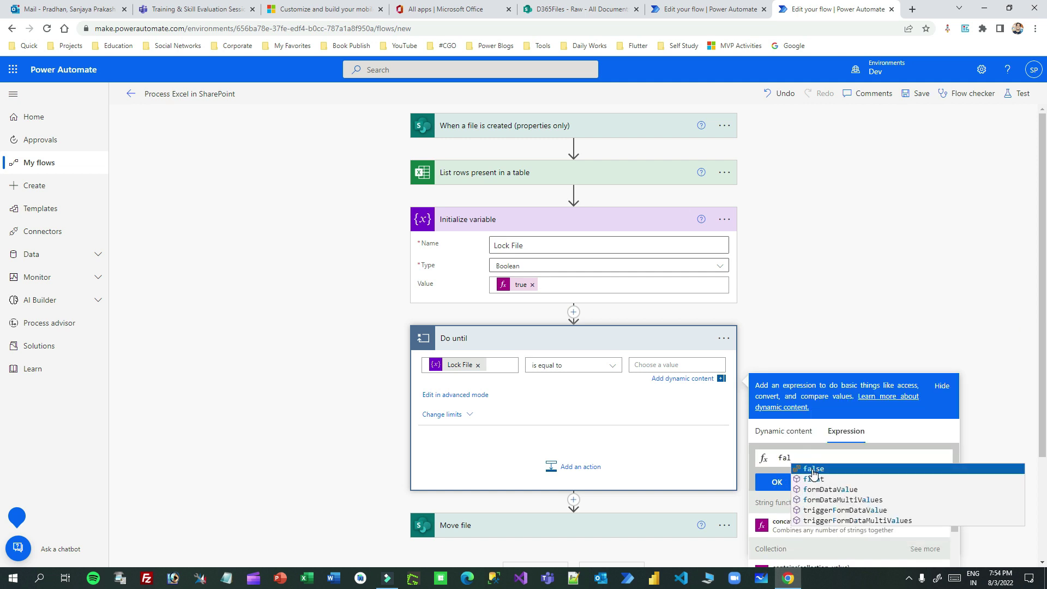
left_click(814, 469)
left_click(777, 482)
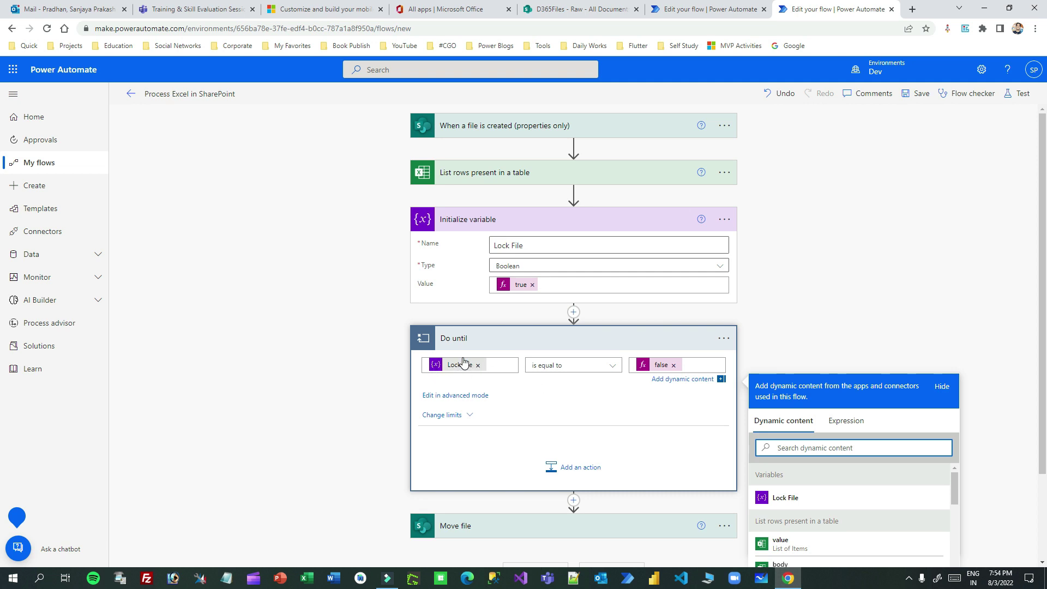
Step: Move the Move file action inside the Do until loop
scroll(785, 269, "down", 2)
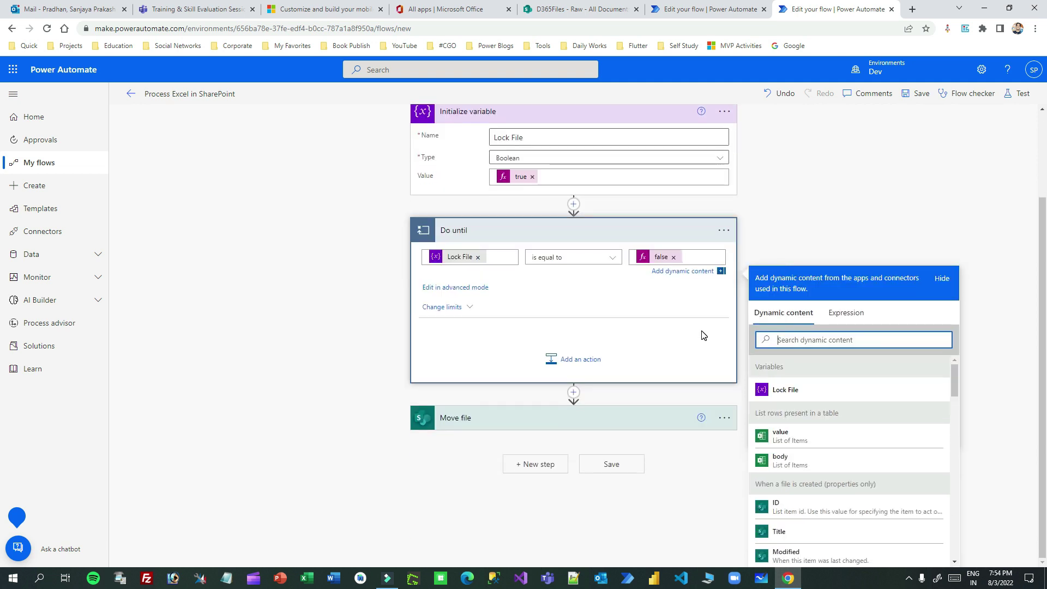
left_click(489, 421)
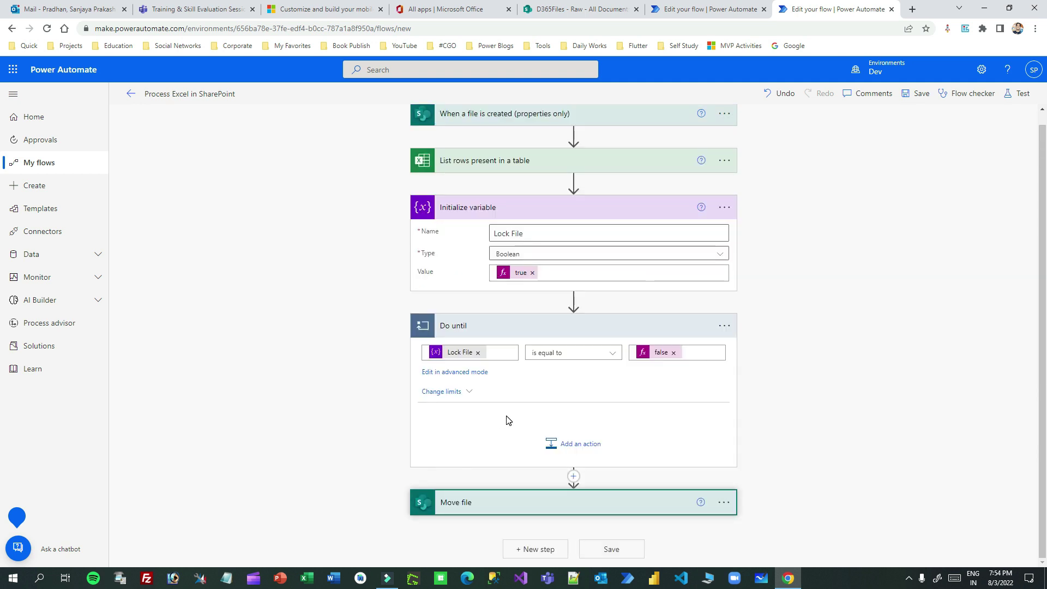
left_click_drag(490, 504, 552, 422)
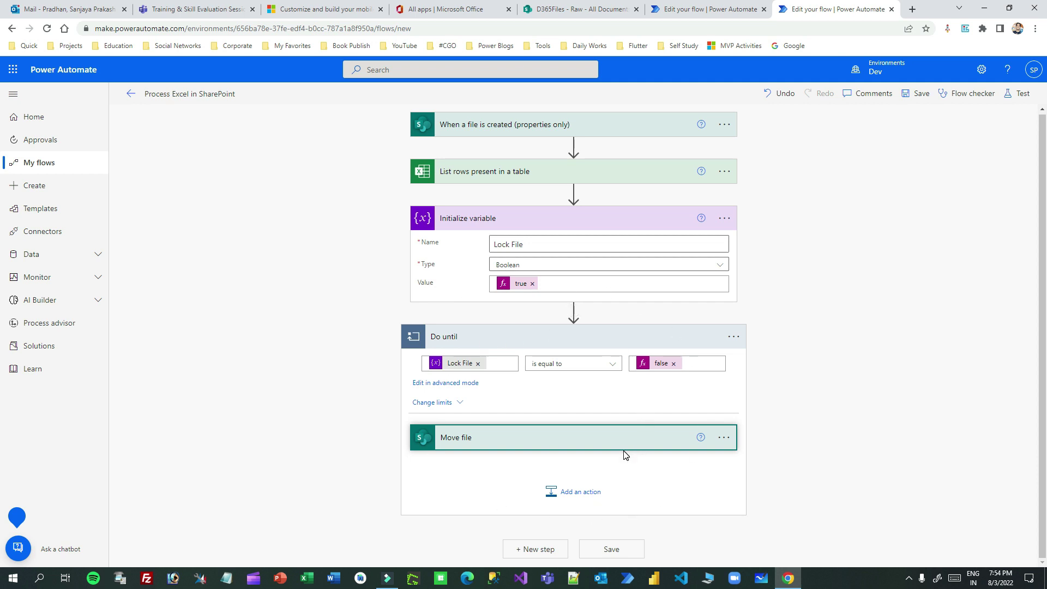
left_click(586, 468)
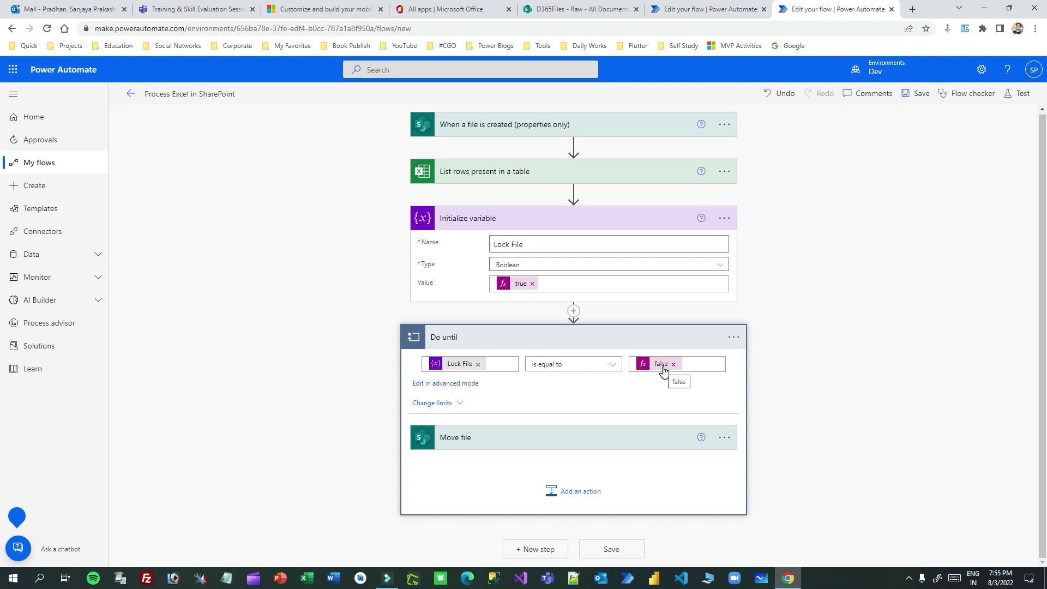
left_click(580, 493)
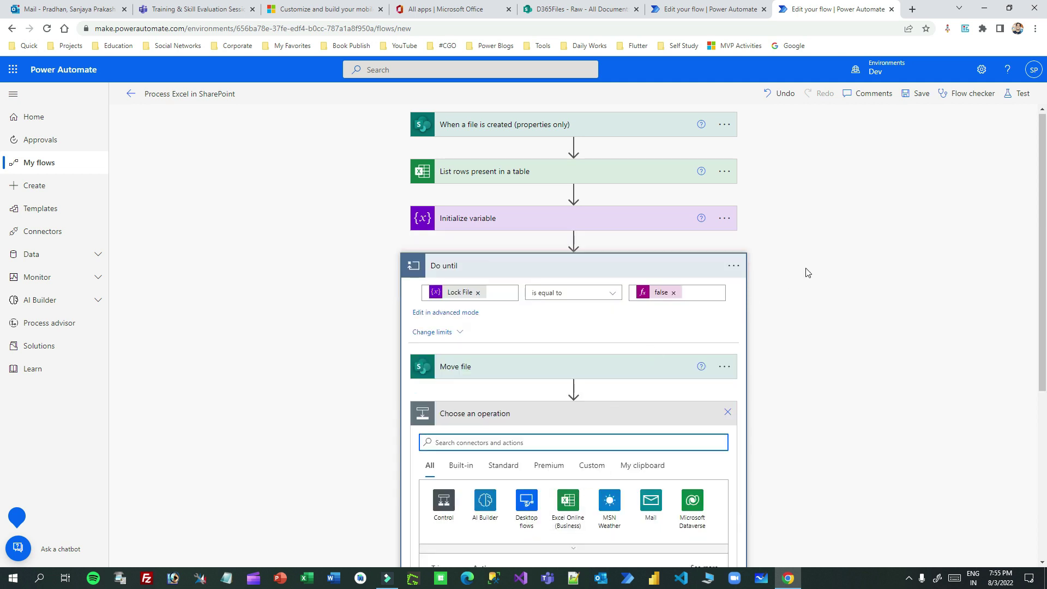
scroll(807, 273, "down", 2)
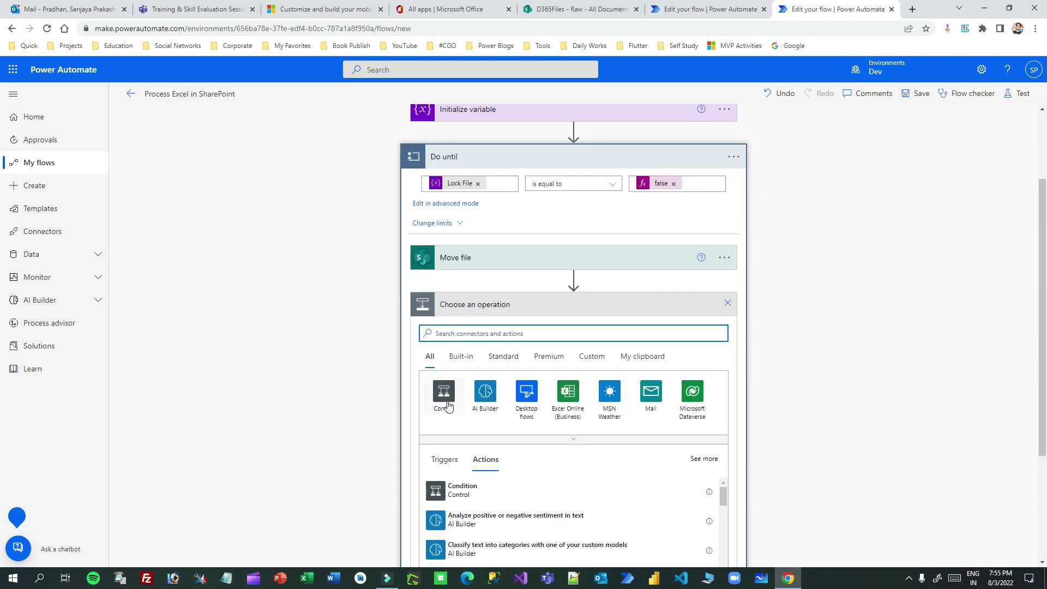
left_click(479, 336)
type("var")
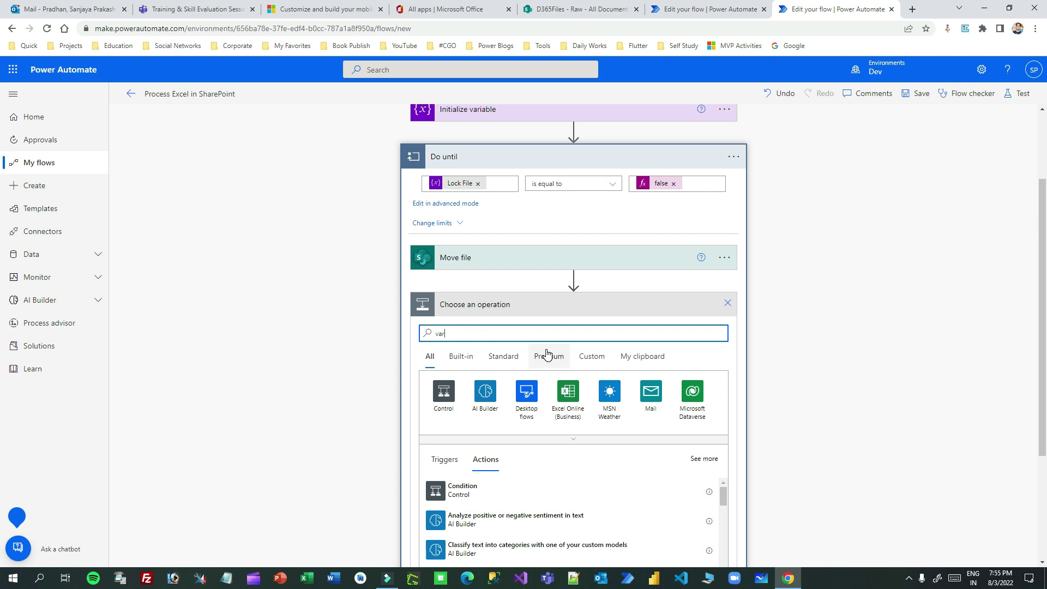
type("ibale")
key("BackSpace")
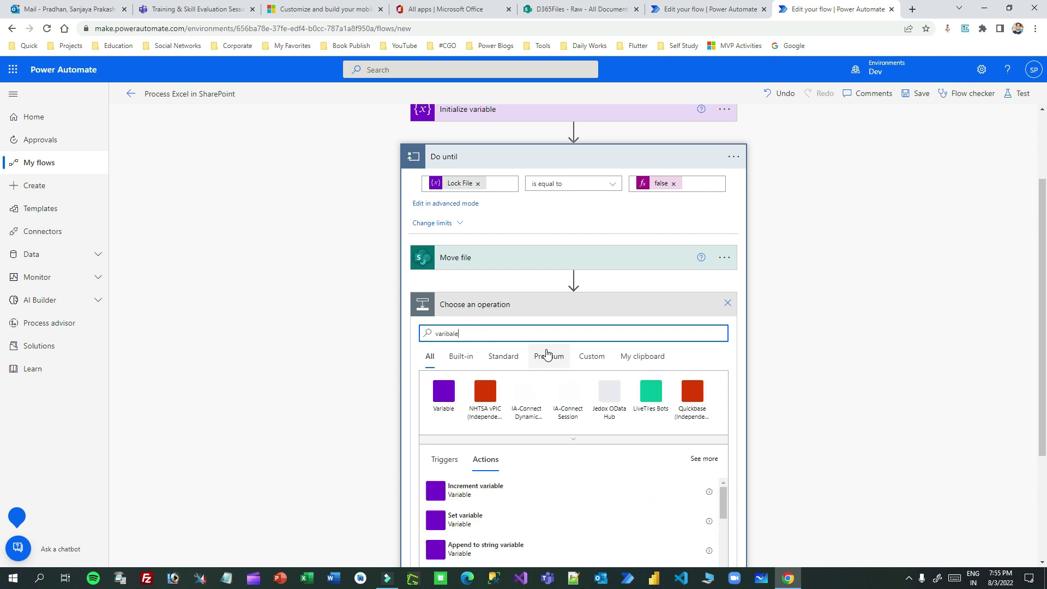
key("BackSpace")
key("BackSpace")
key("BackSpace")
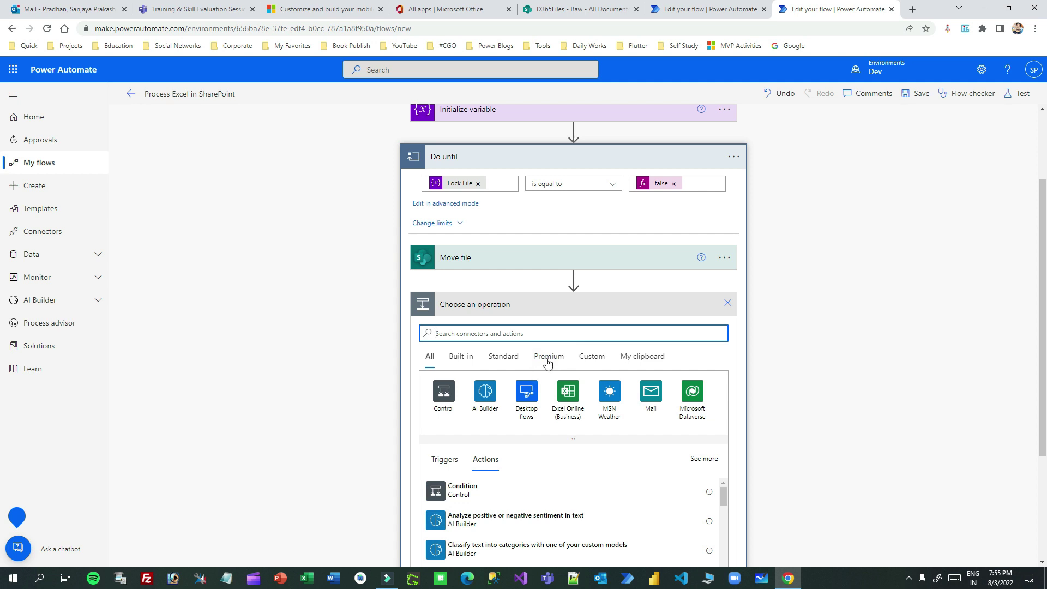
left_click(727, 303)
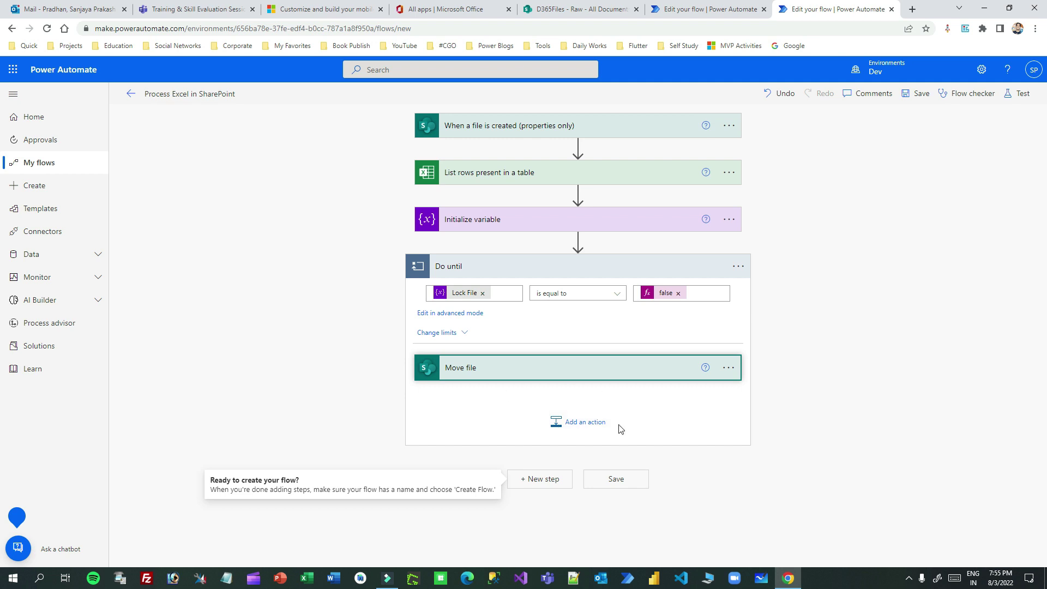
Step: Save the flow, return to its details page and open the failed Aug 3, 07:51 PM run from the run history
left_click(921, 94)
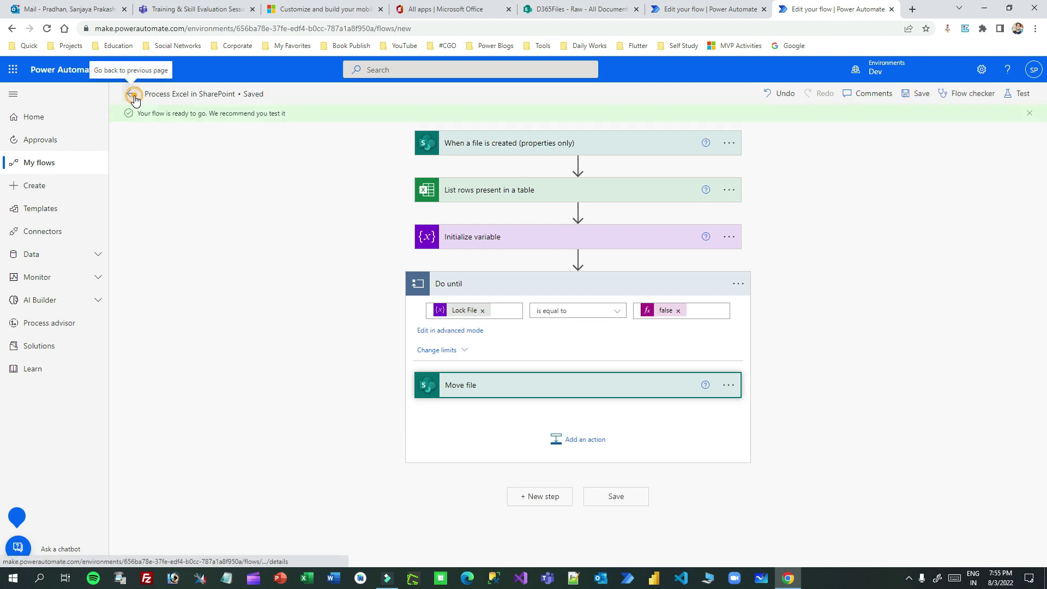
left_click(135, 98)
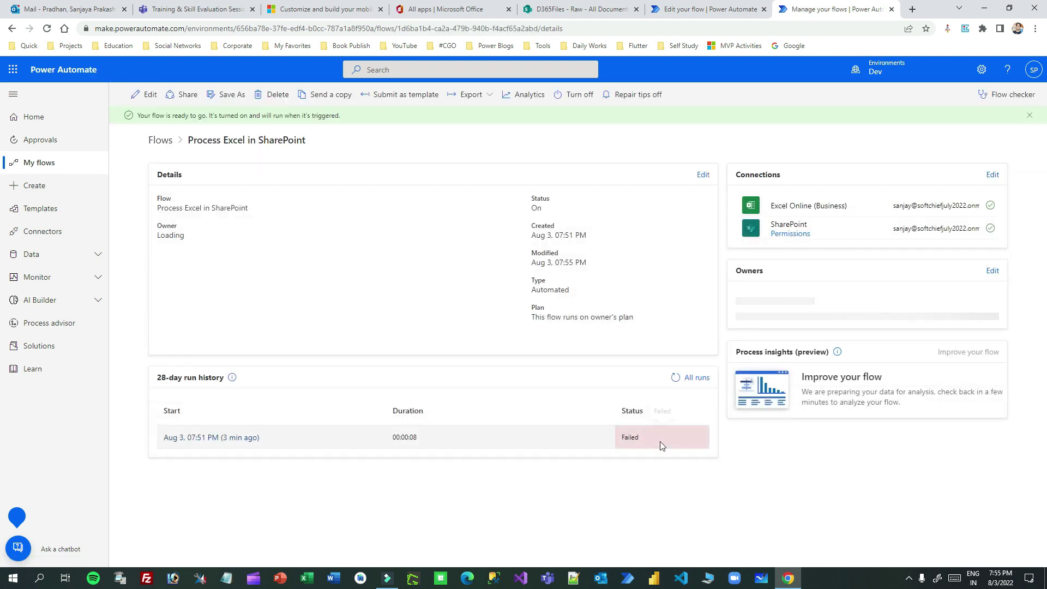
left_click(234, 438)
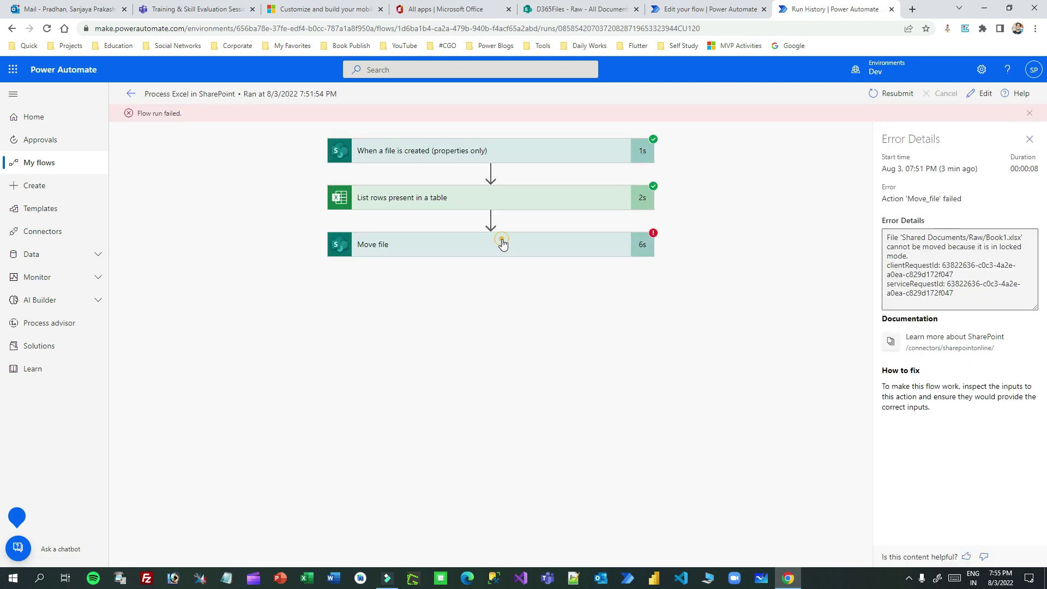
Step: Expand the failed Move file action and copy the JSON from its output body
left_click(500, 243)
scroll(697, 390, "down", 5)
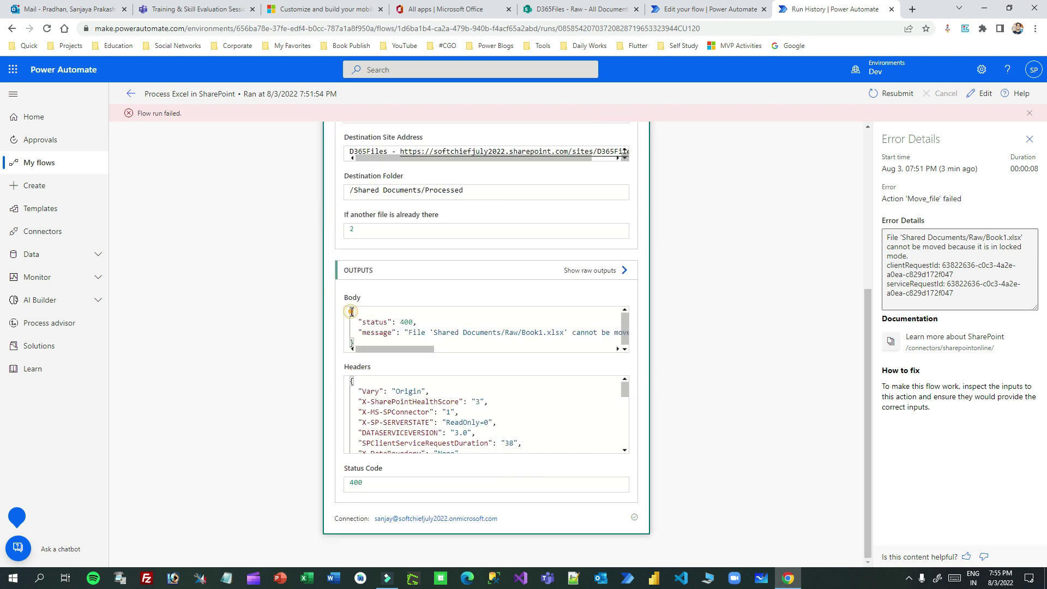
left_click_drag(352, 312, 362, 341)
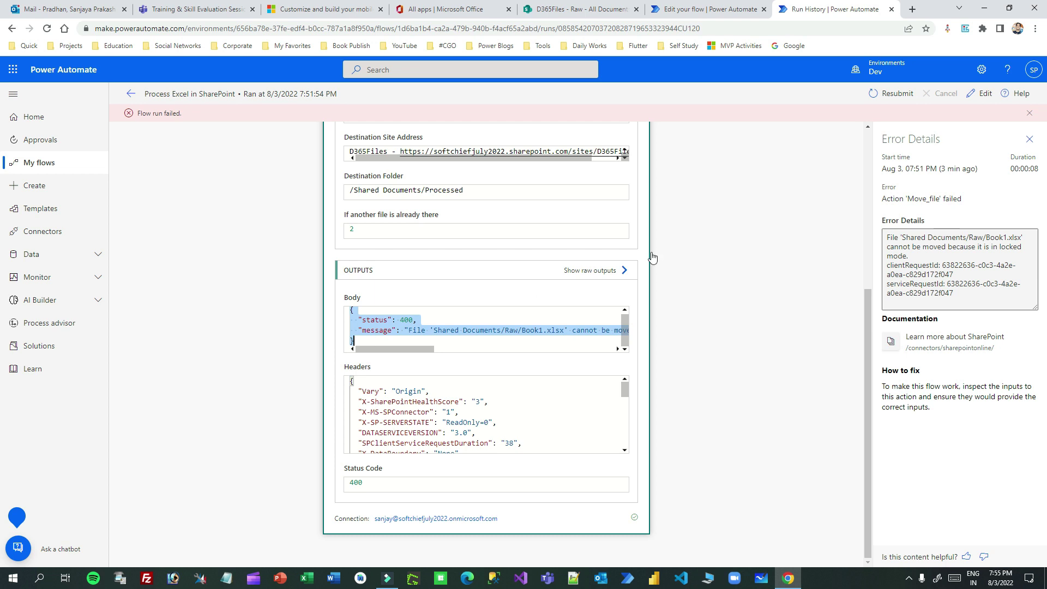
Step: Reopen the flow for editing and add a Parse JSON action after Move file inside the Do until loop
left_click(979, 93)
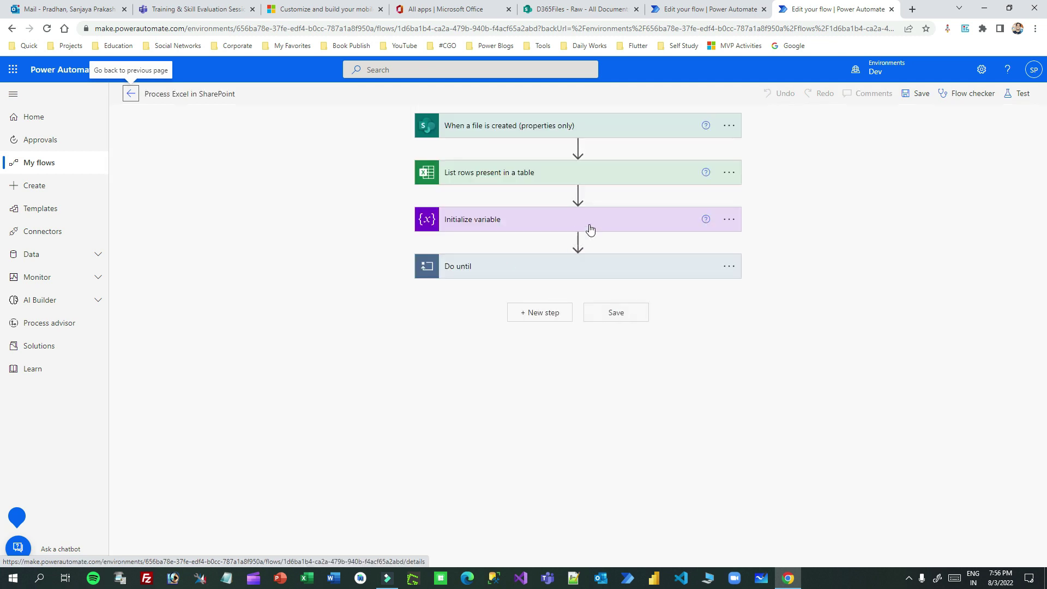
left_click(590, 270)
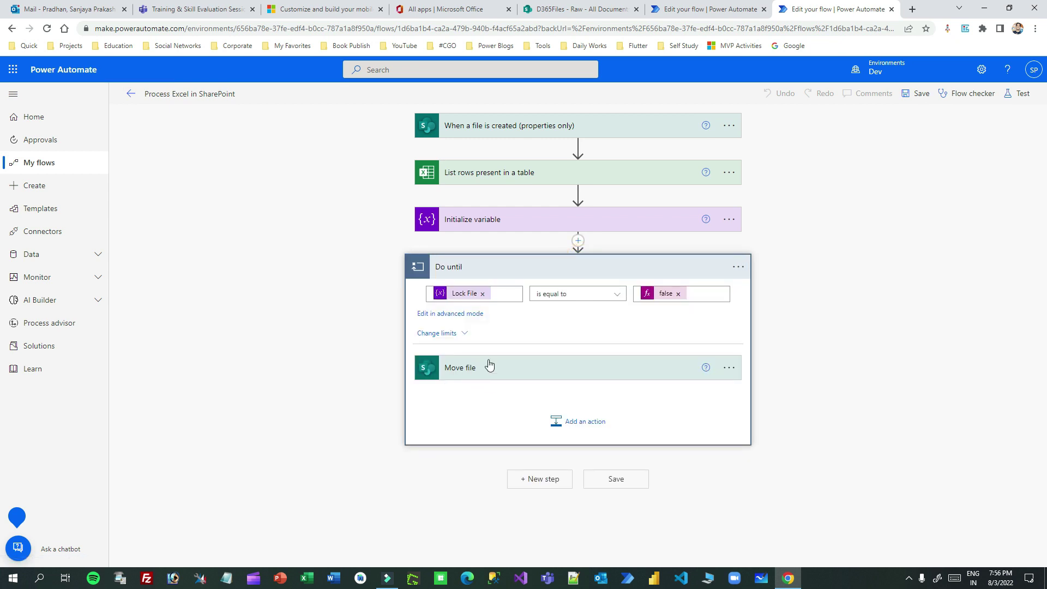
left_click(580, 420)
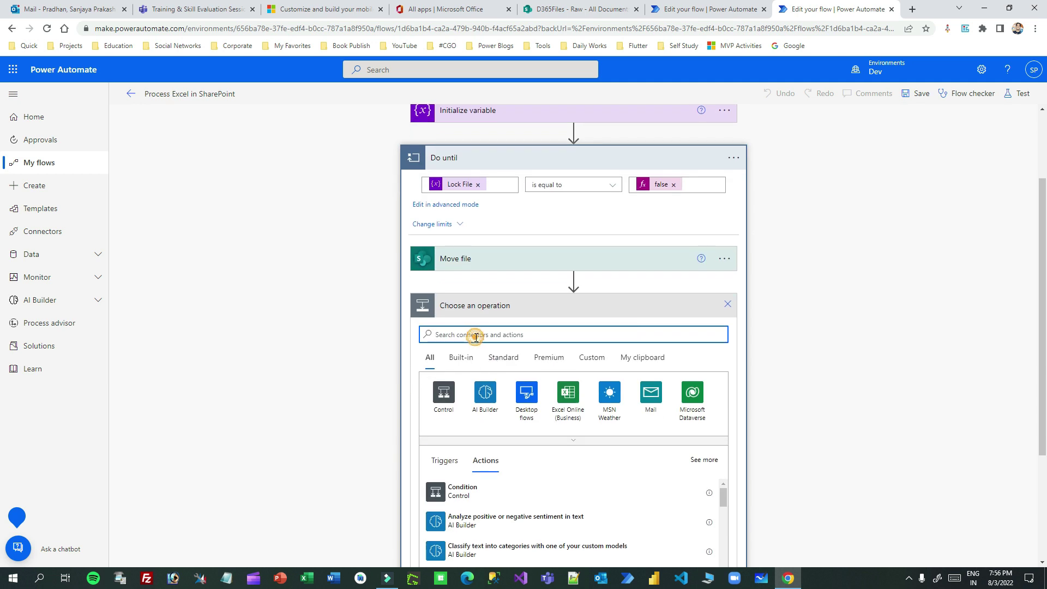
type("parse")
type("json")
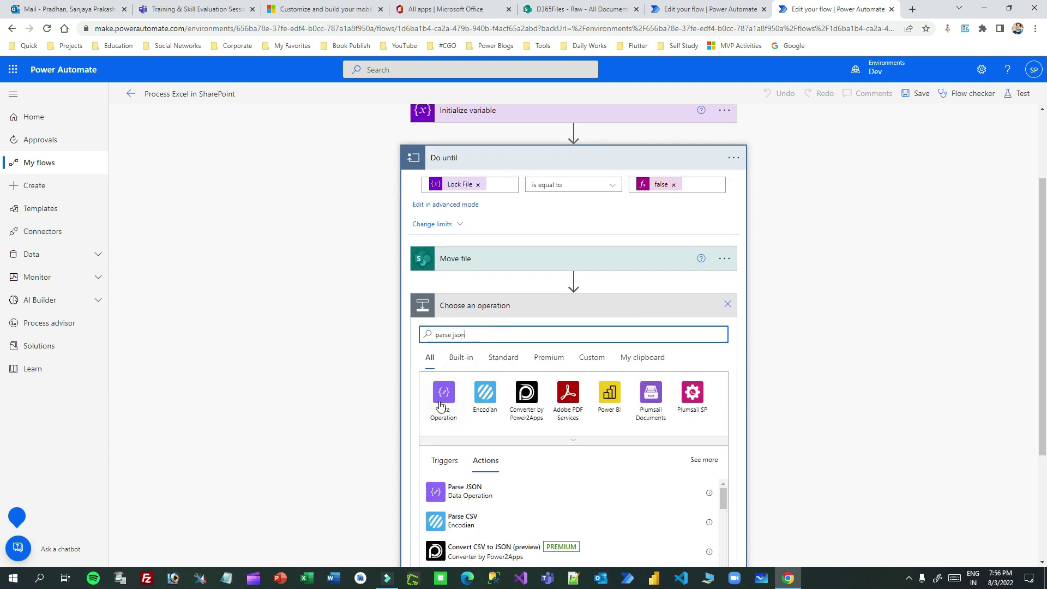
left_click(442, 403)
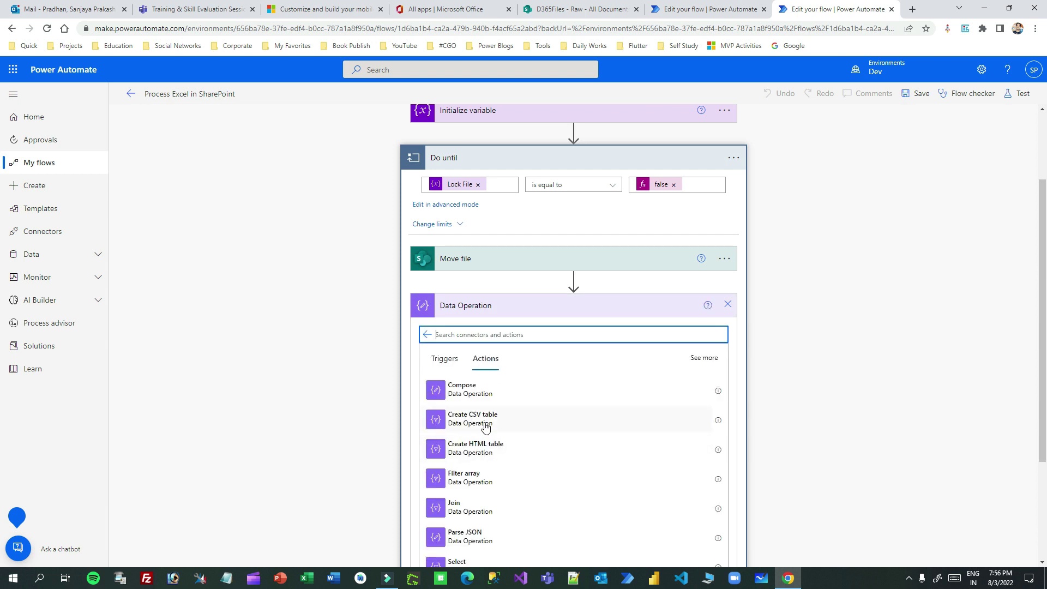
left_click(485, 536)
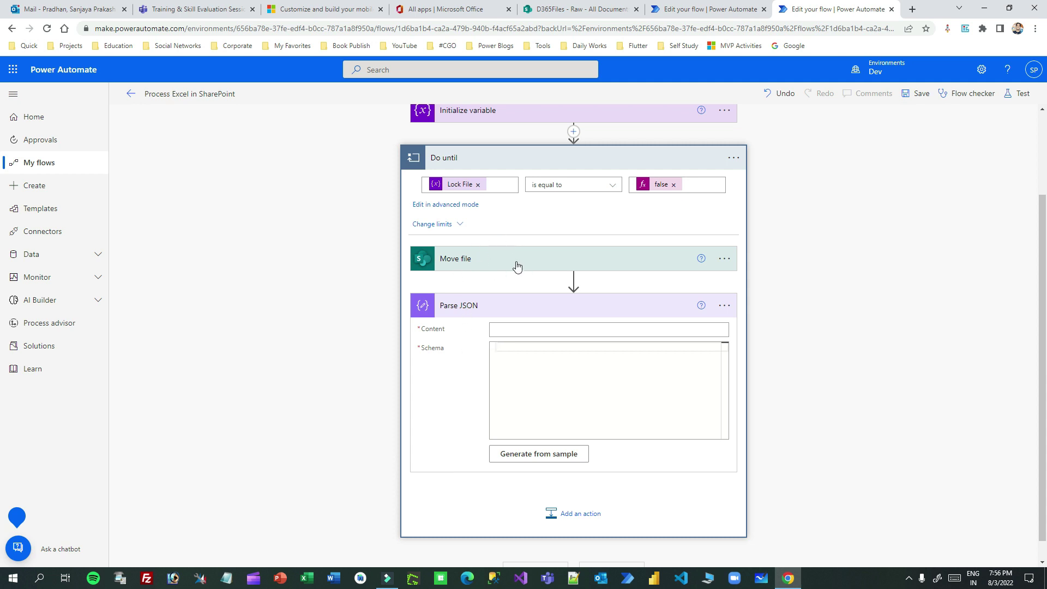
Step: Set the Parse JSON content to the body output of the Move file action
left_click(524, 331)
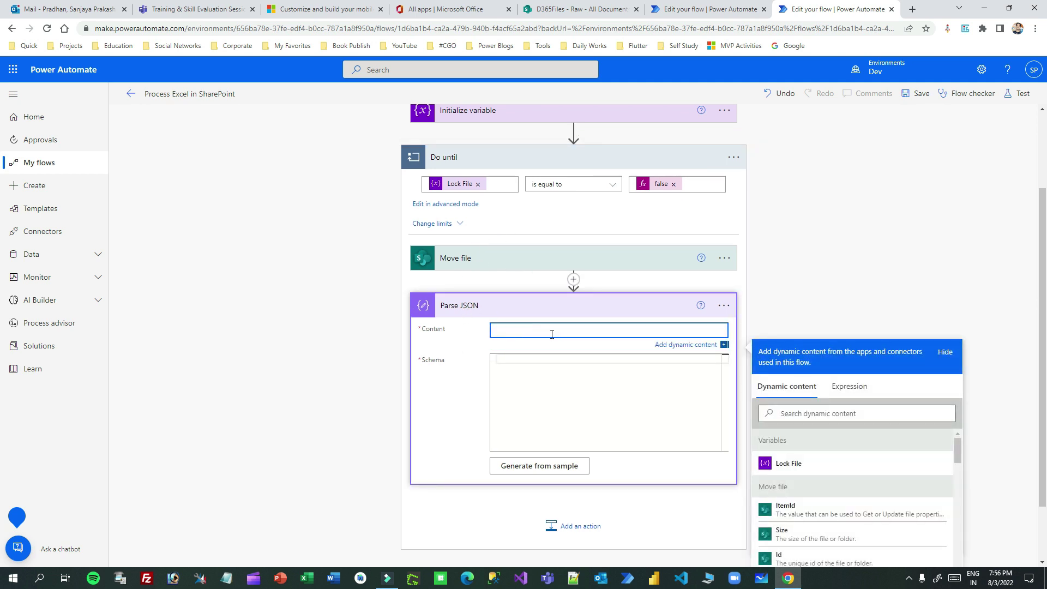
left_click(810, 412)
type("body")
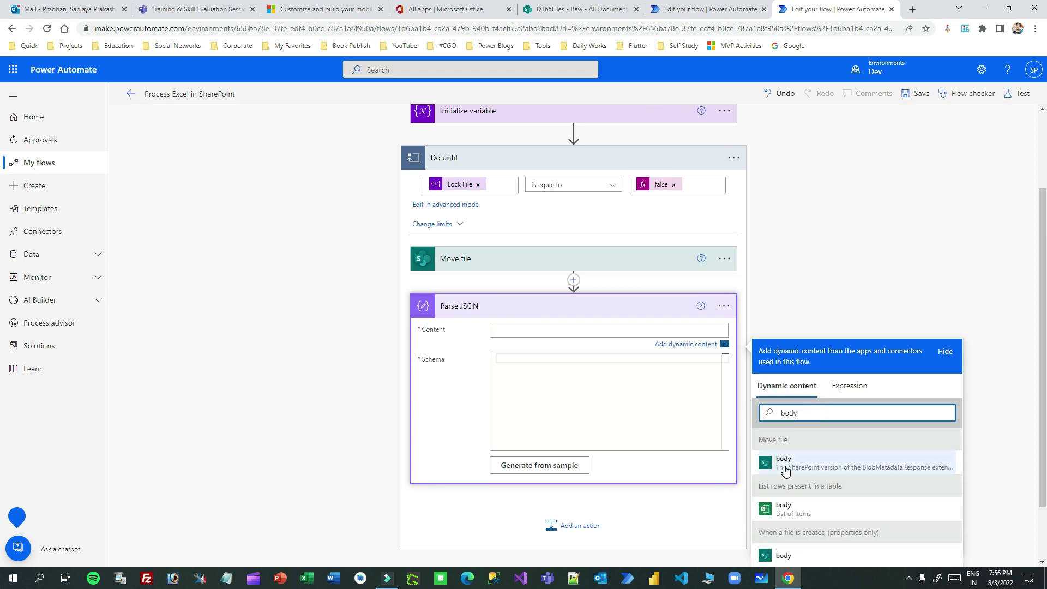
left_click(786, 464)
Step: Generate the Parse JSON schema from the copied Move file error body as the sample payload
left_click(498, 361)
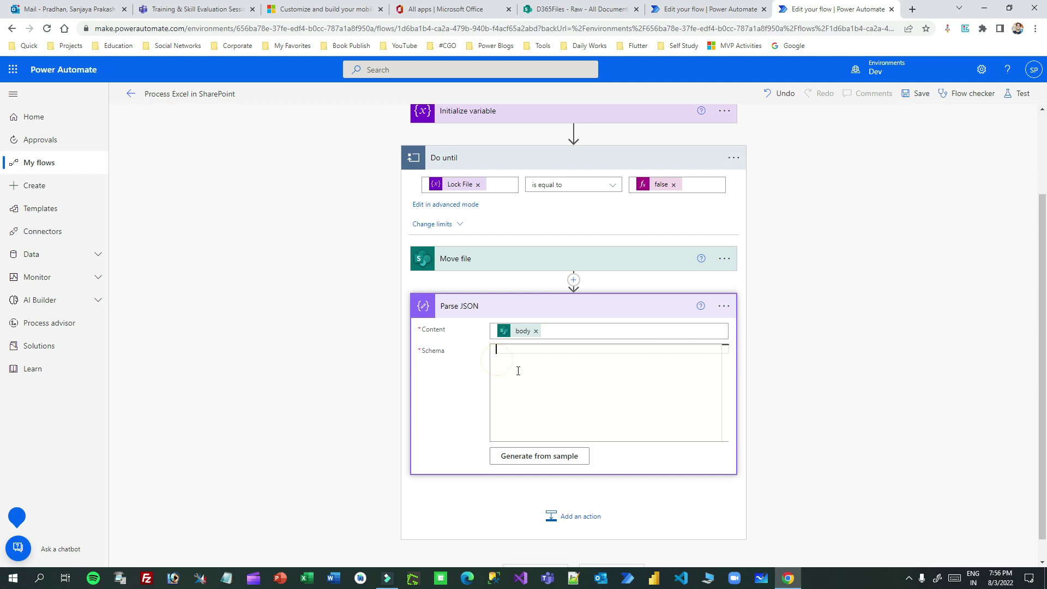
left_click(559, 462)
left_click(422, 269)
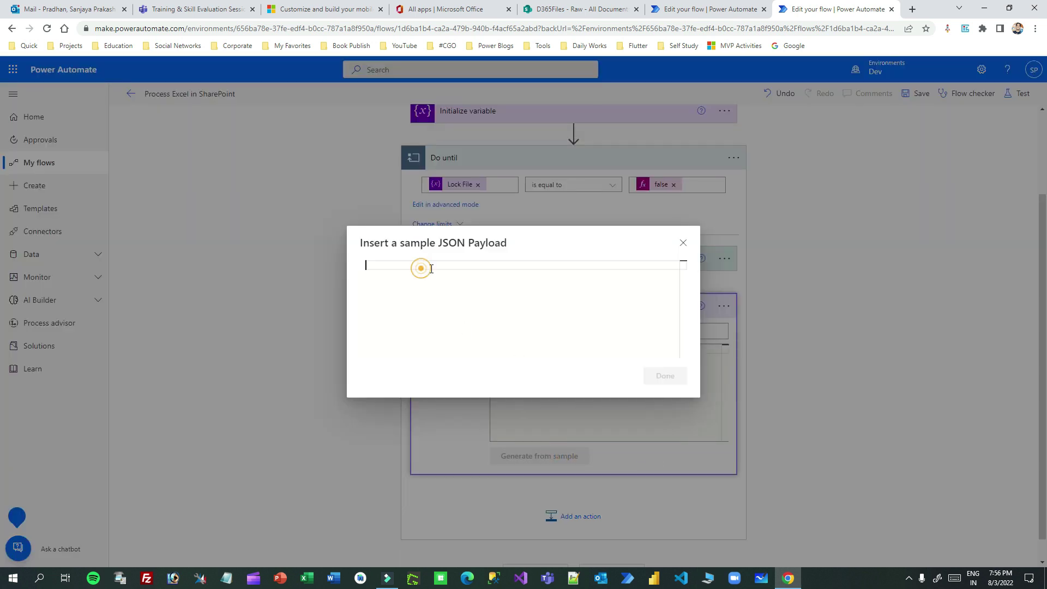
key("ctrl+v")
left_click(664, 386)
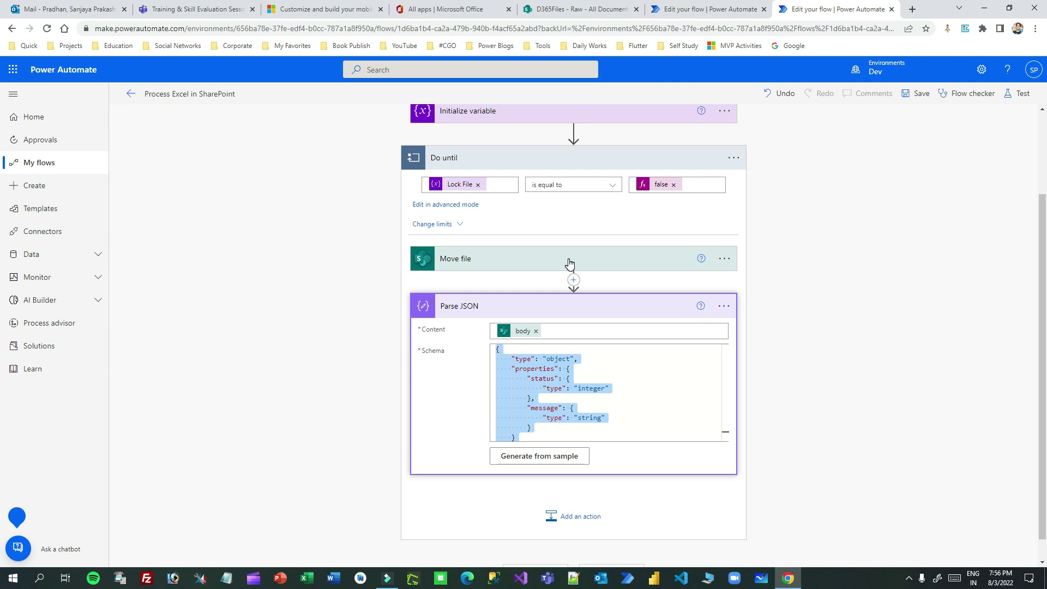
Step: Configure Parse JSON to run only after Move file has failed, and collapse the action
left_click(724, 306)
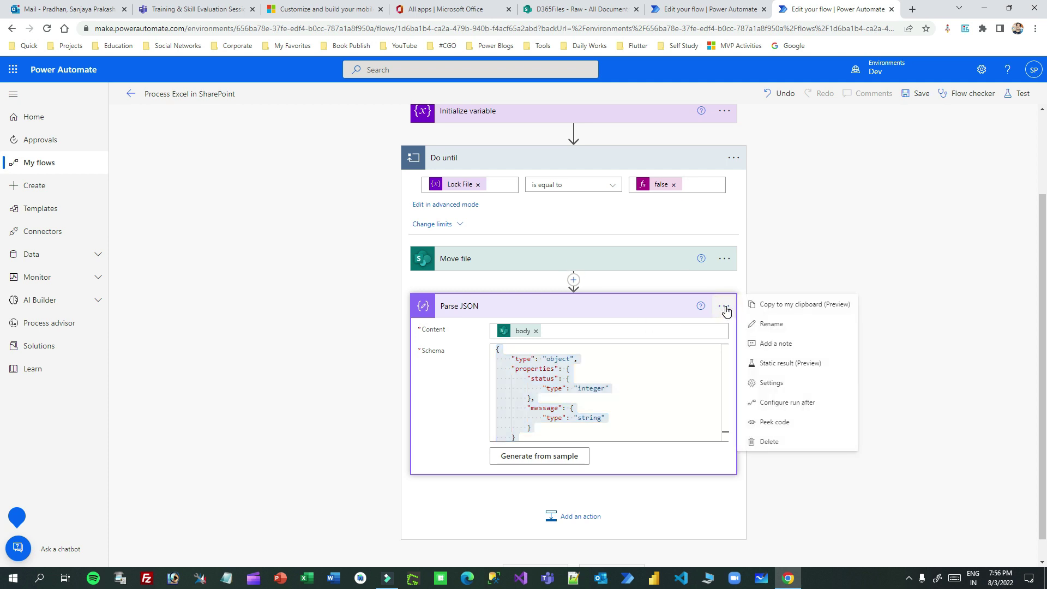
left_click(800, 405)
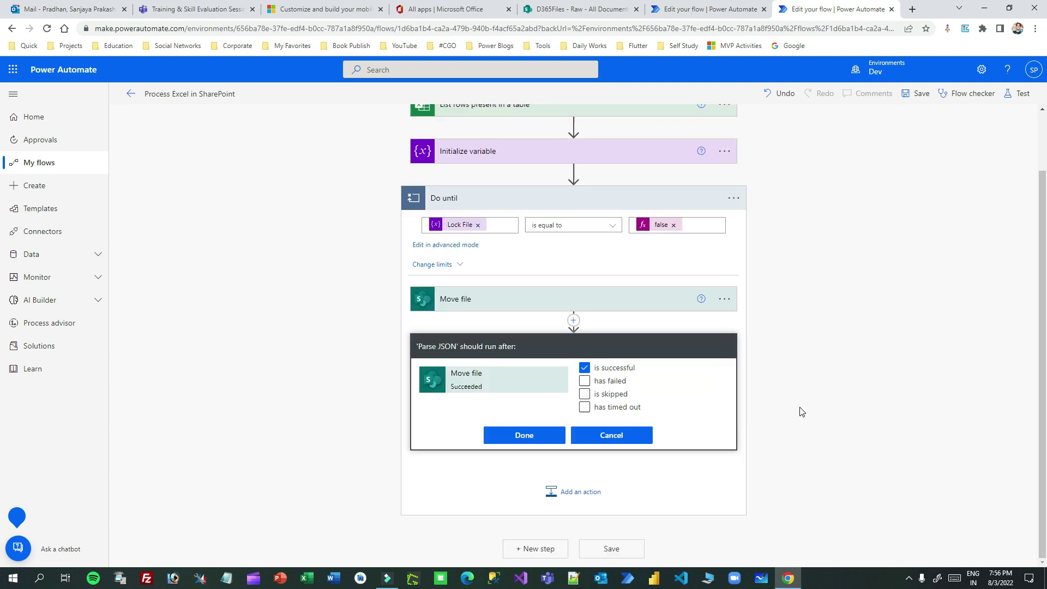
left_click(584, 368)
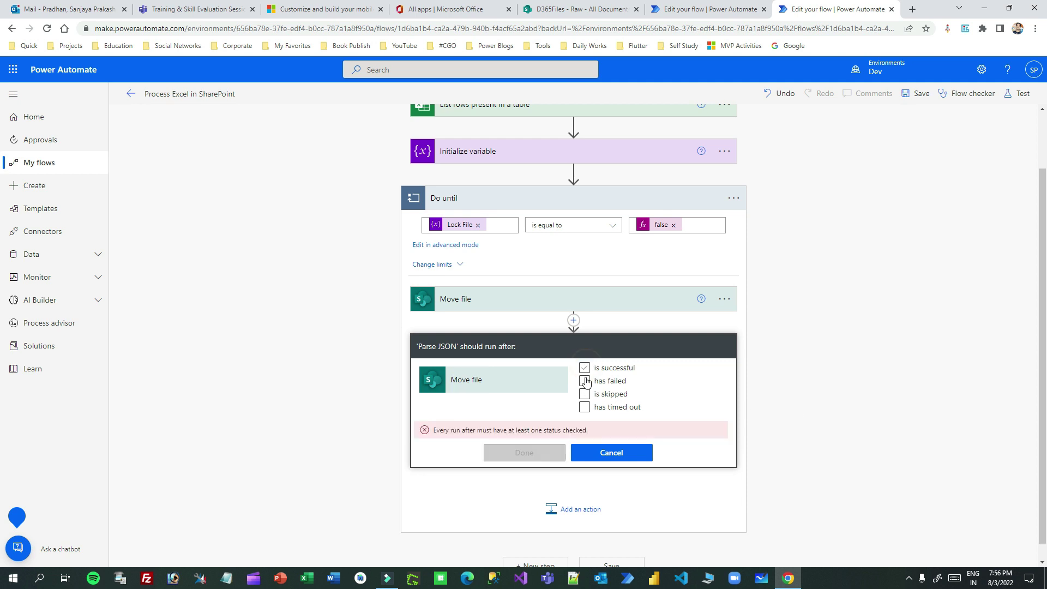
left_click(585, 382)
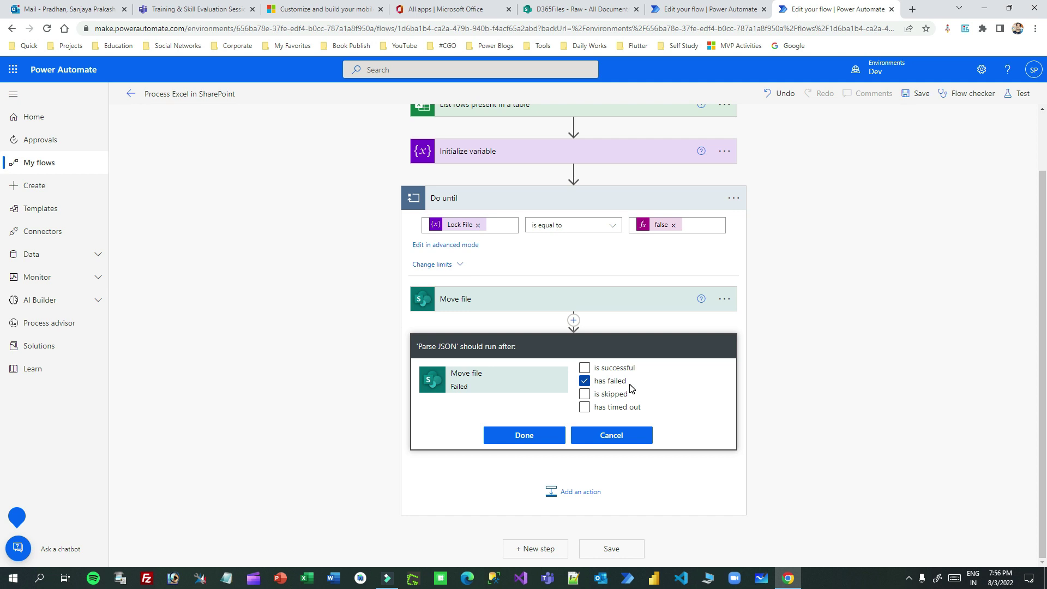
left_click(526, 435)
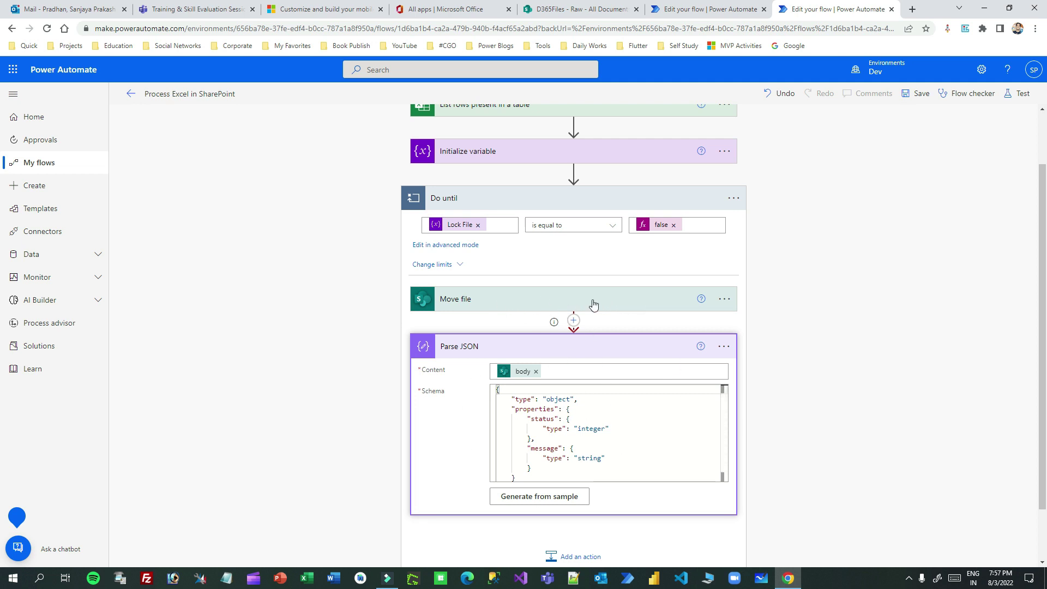
scroll(578, 295, "down", 1)
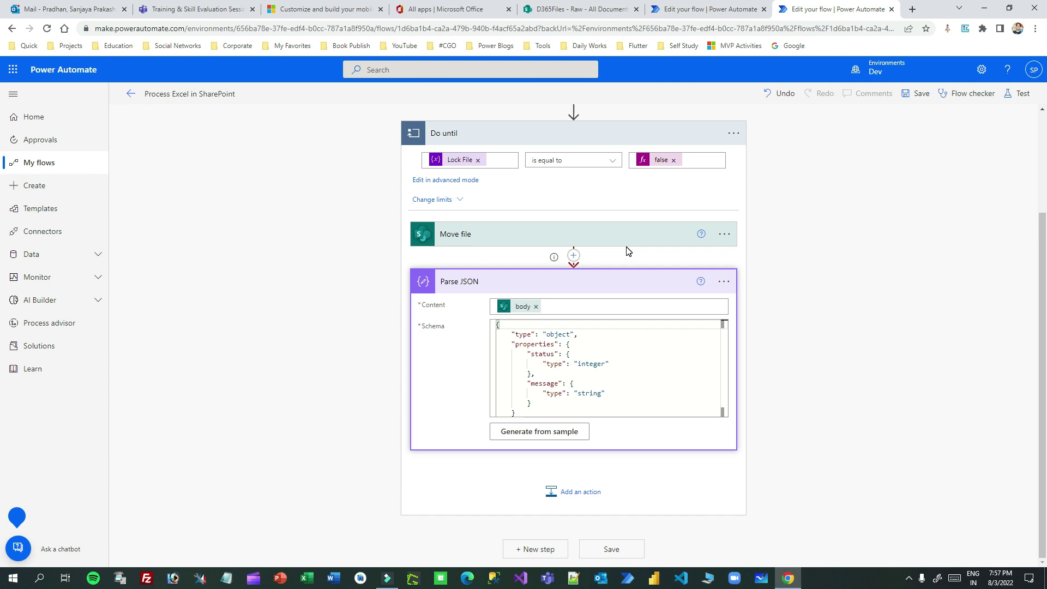
left_click(593, 281)
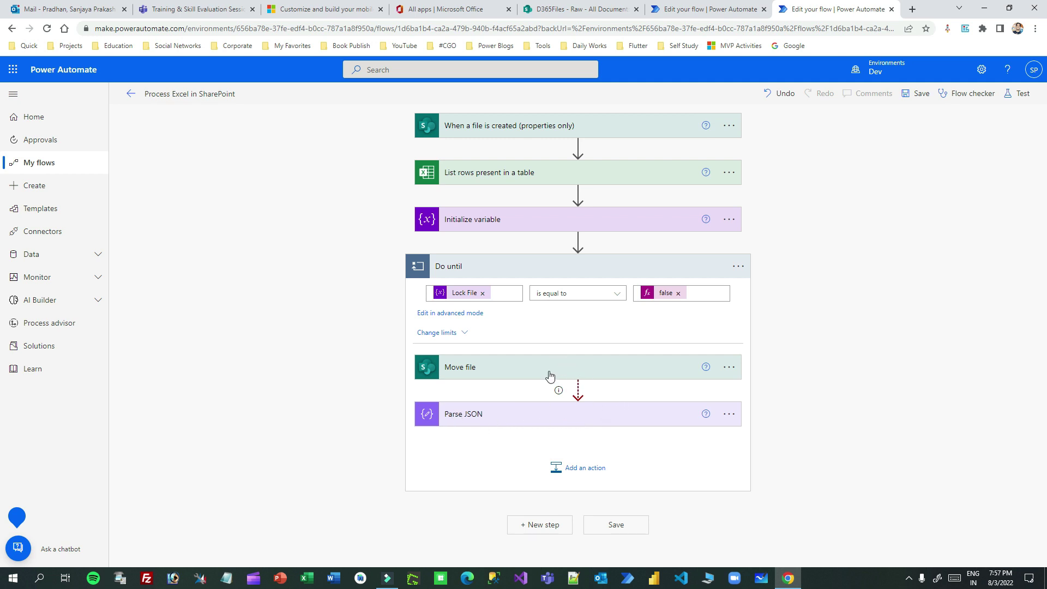
Step: Add a Set variable action after Parse JSON inside the Do until loop and choose Lock File as its variable
left_click(584, 467)
scroll(609, 351, "down", 2)
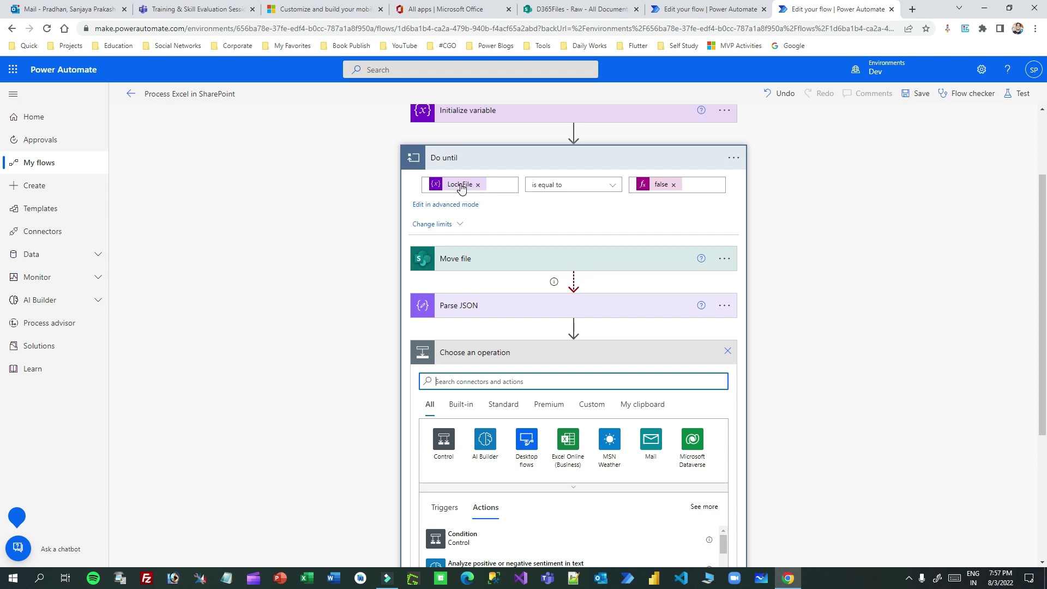
type("varibale")
key("BackSpace")
key("BackSpace")
key("BackSpace")
key("BackSpace")
type("able")
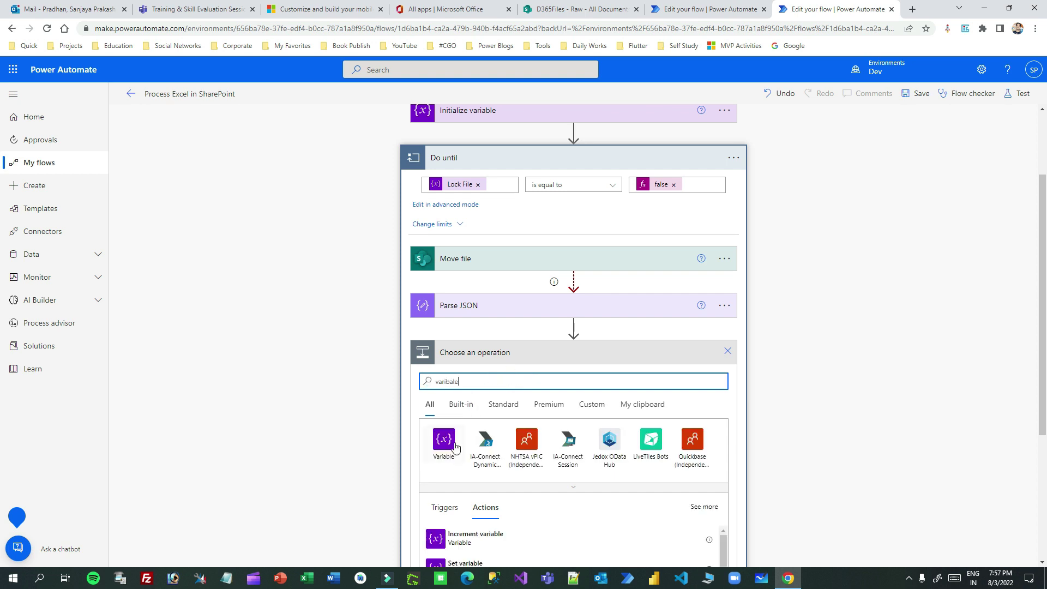
left_click(444, 439)
scroll(498, 474, "down", 2)
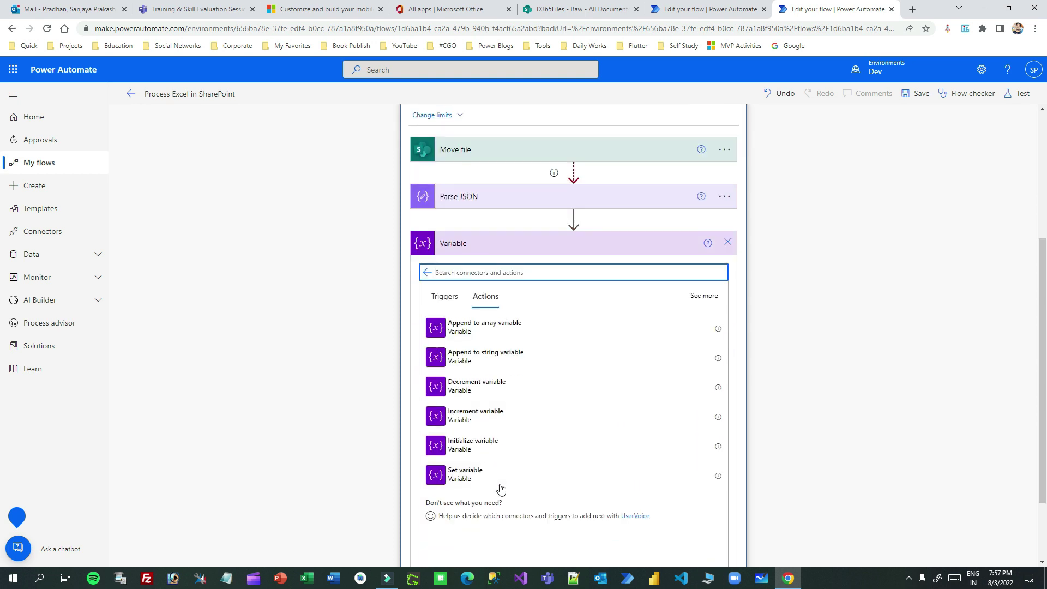
left_click(483, 475)
left_click(536, 415)
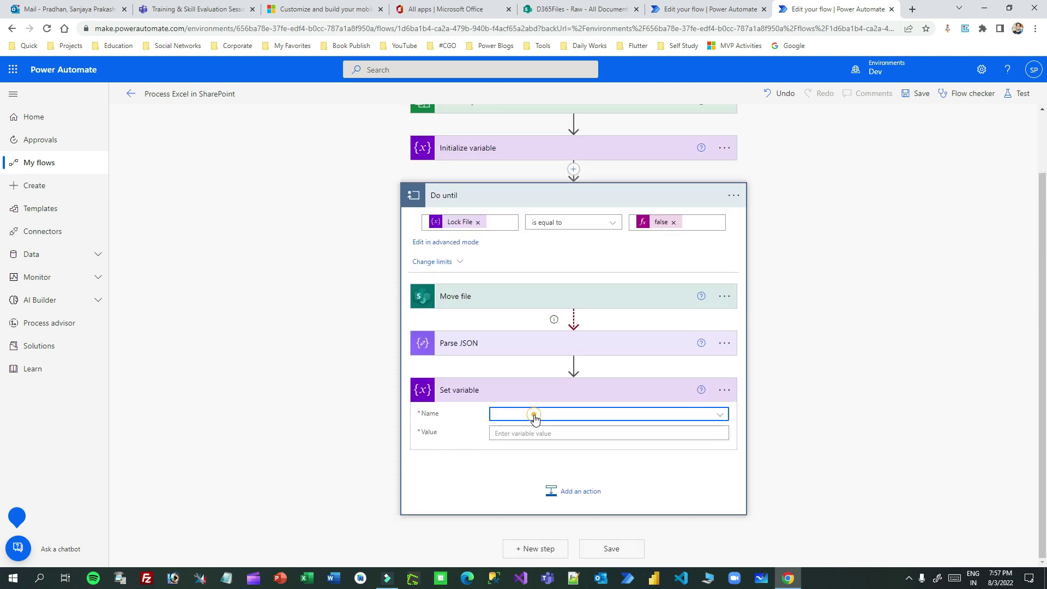
left_click(524, 448)
Step: Start the Lock File value expression with if(contains()) and insert the Parse JSON message output as the first contains argument
left_click(551, 433)
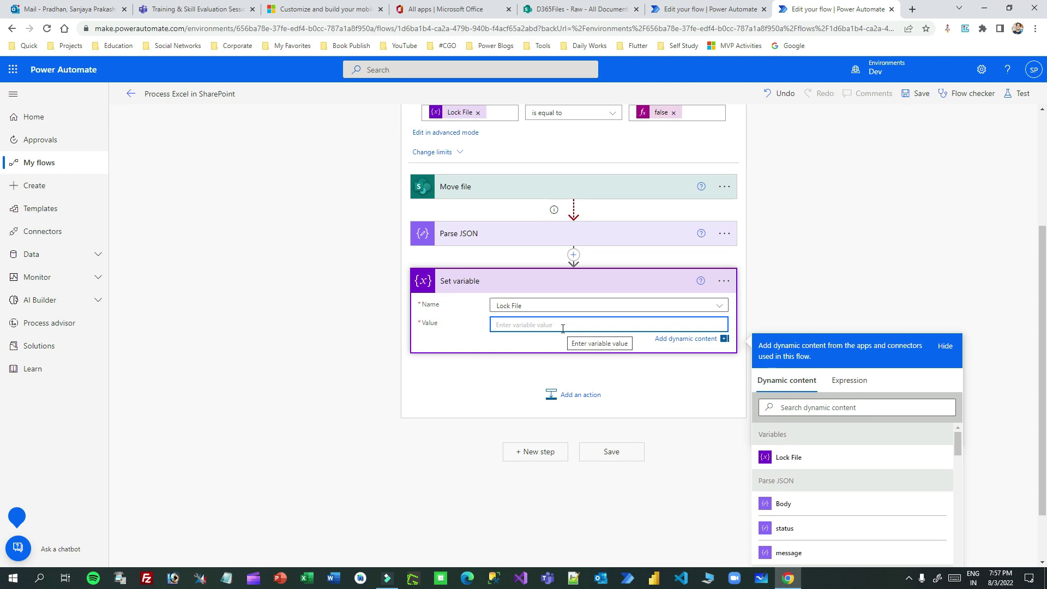
left_click(844, 386)
left_click(808, 418)
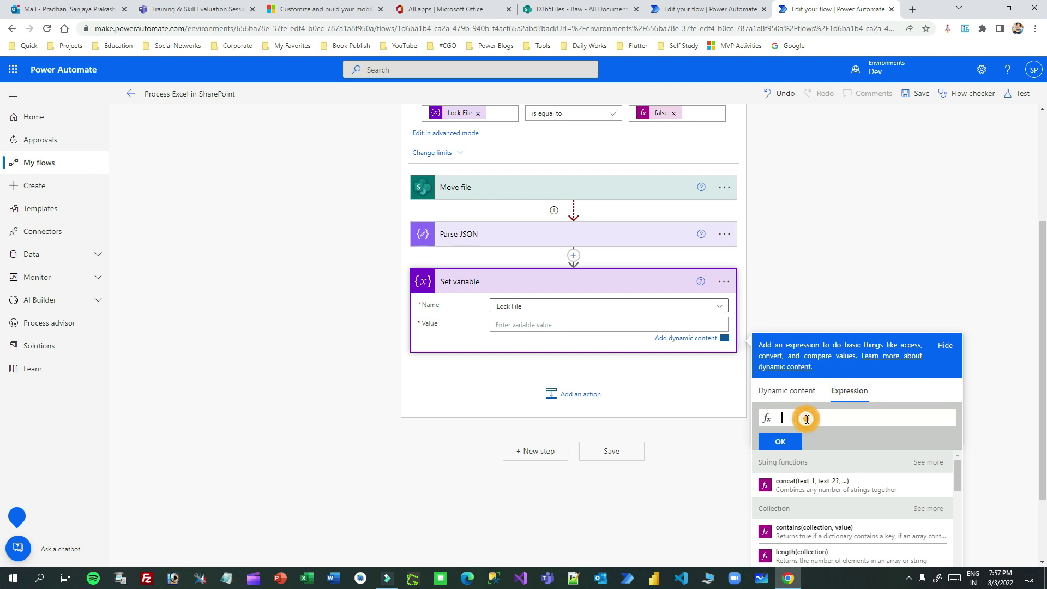
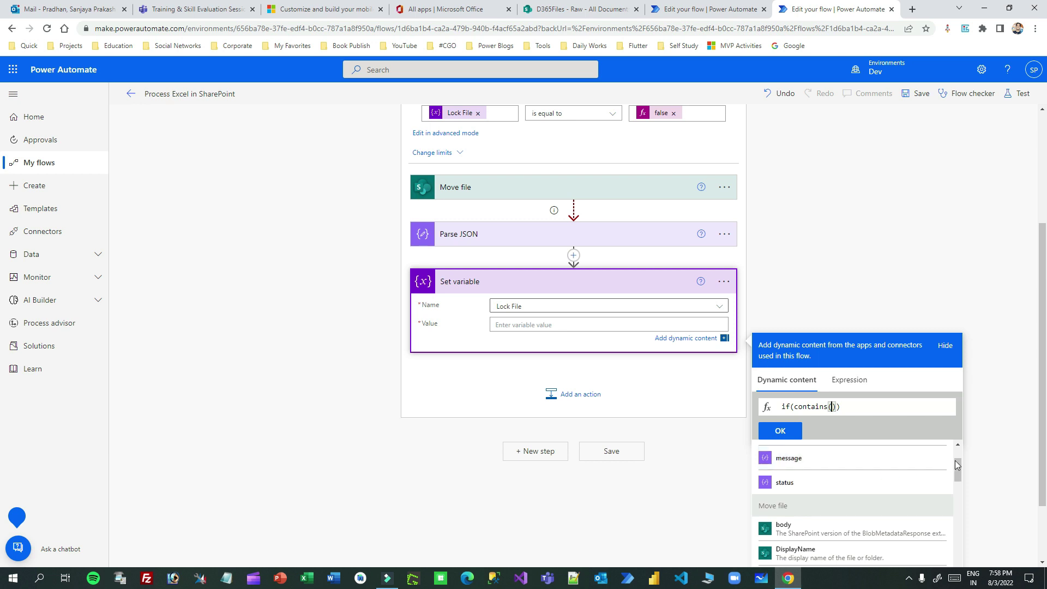
left_click(958, 446)
left_click(958, 445)
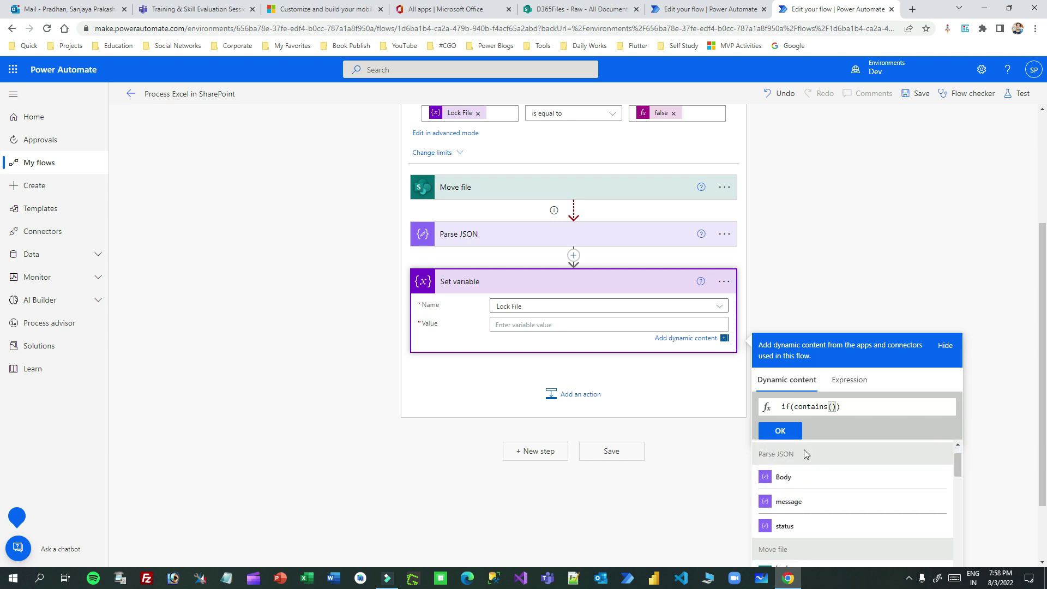
left_click(811, 502)
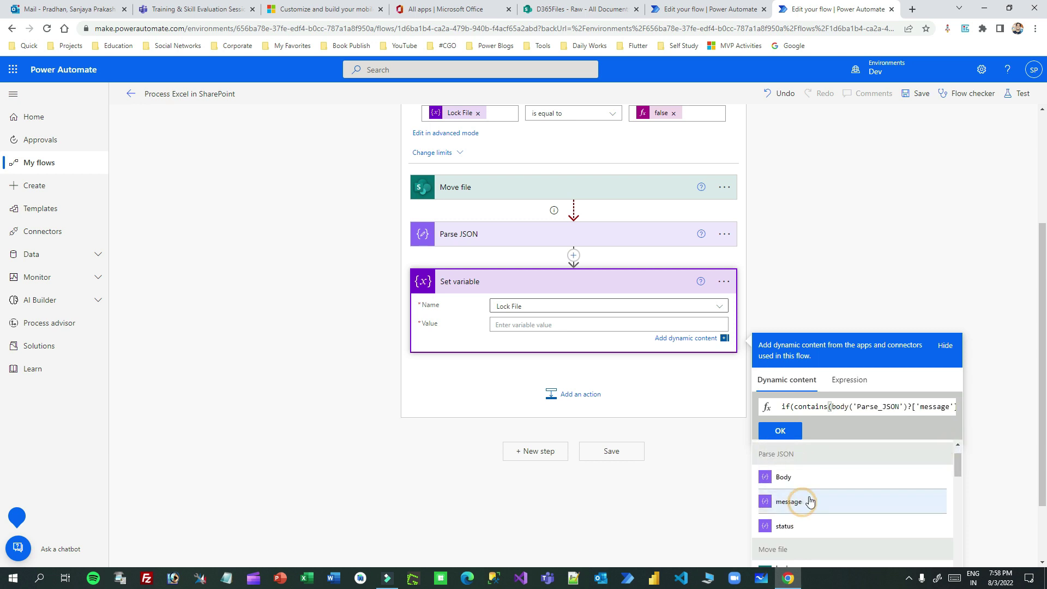
Step: Complete the expression as if(contains(body('Parse_JSON')?['message'],'locked'),true,false) and apply it as the variable's value
left_click(942, 408)
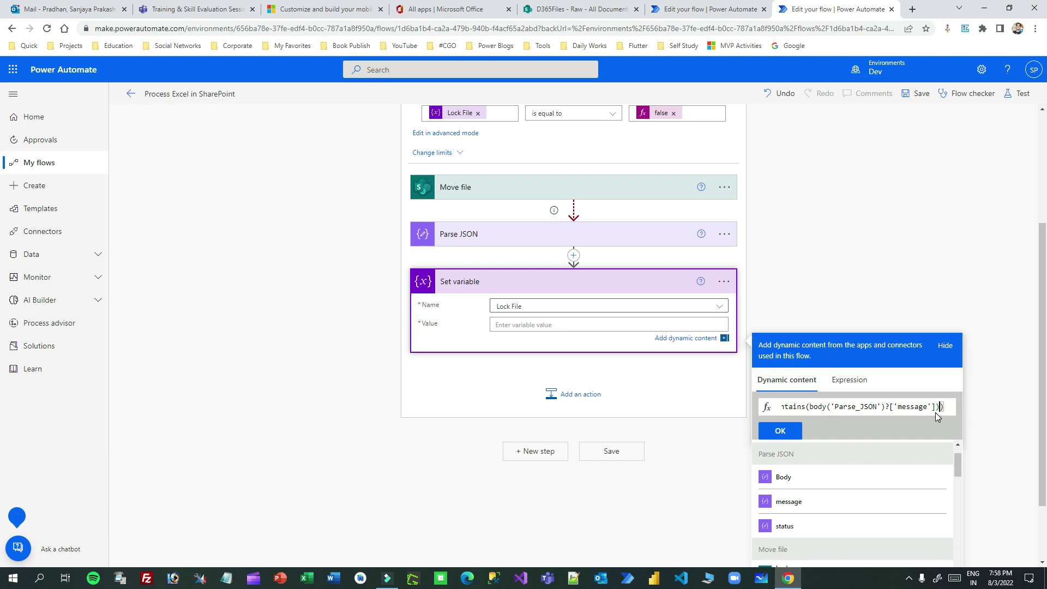
left_click(934, 407)
type("'],'locked")
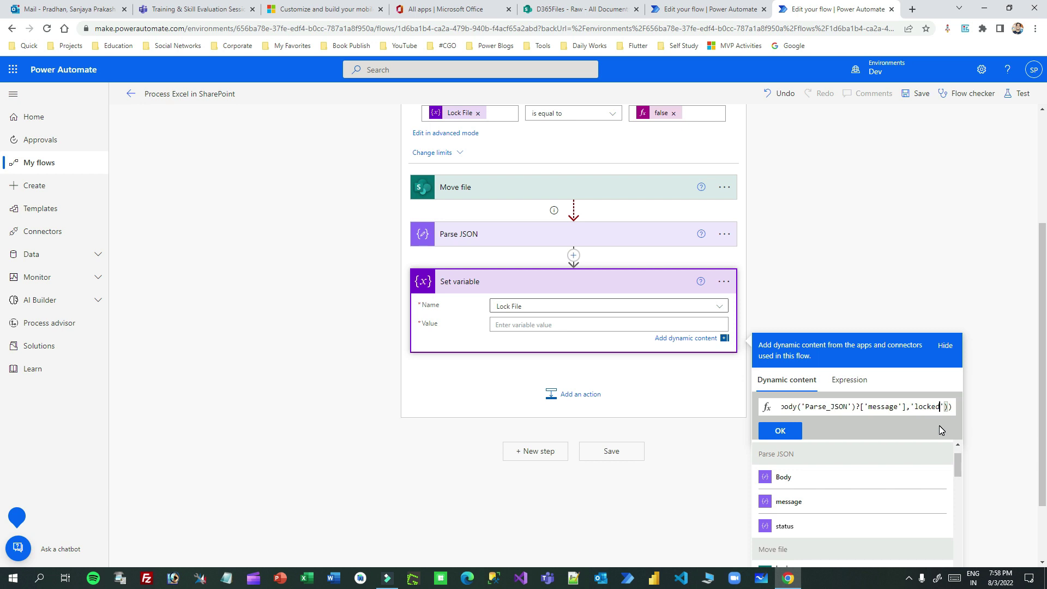
key("End")
type(",")
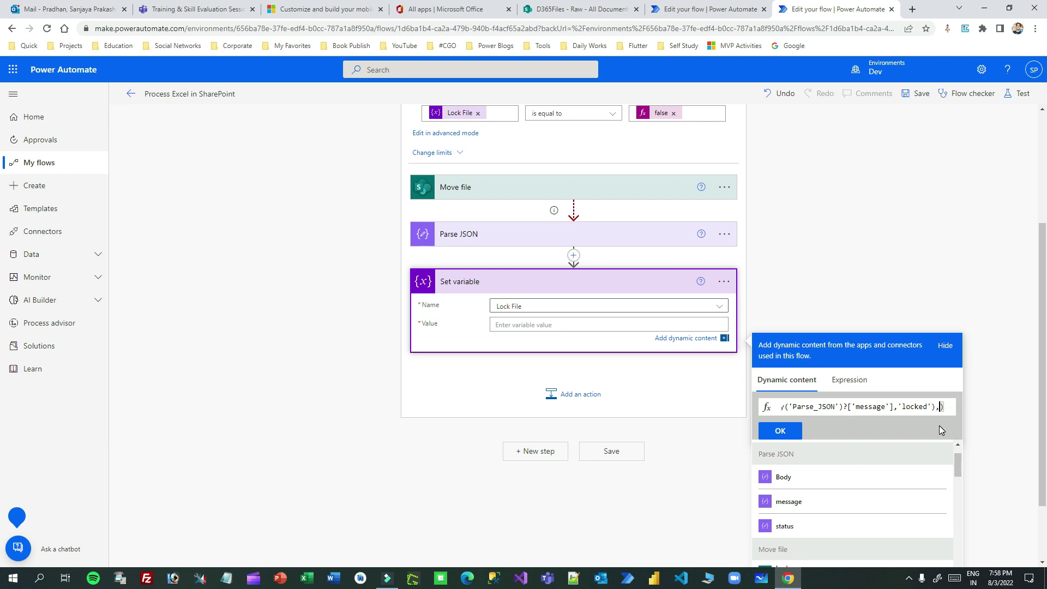
type("true")
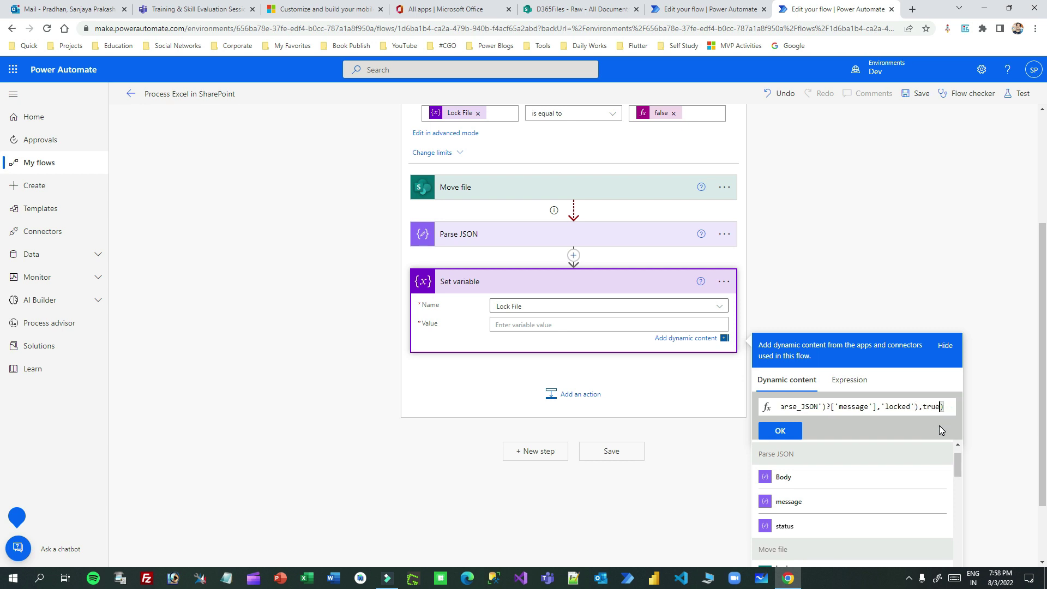
type(",false")
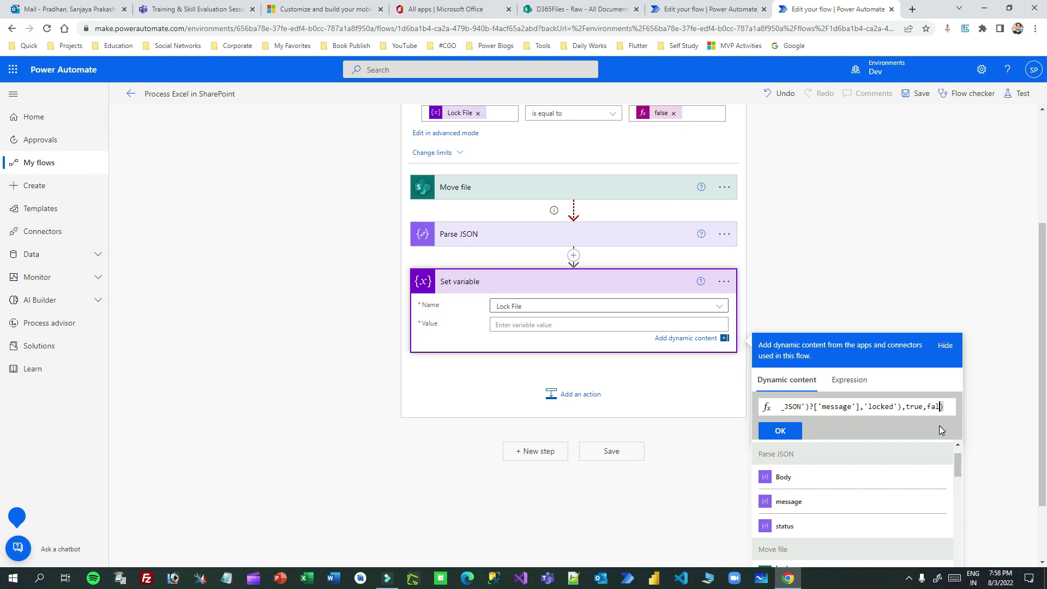
left_click(799, 432)
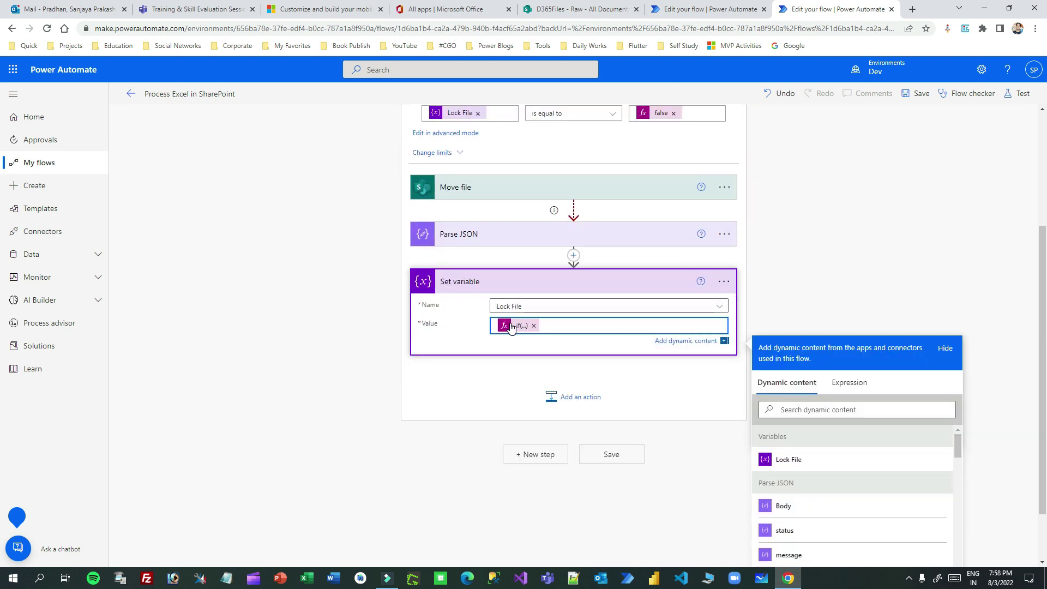
Step: Open the Set variable value expression for Lock File and check its full text through to the closing parentheses
left_click(510, 325)
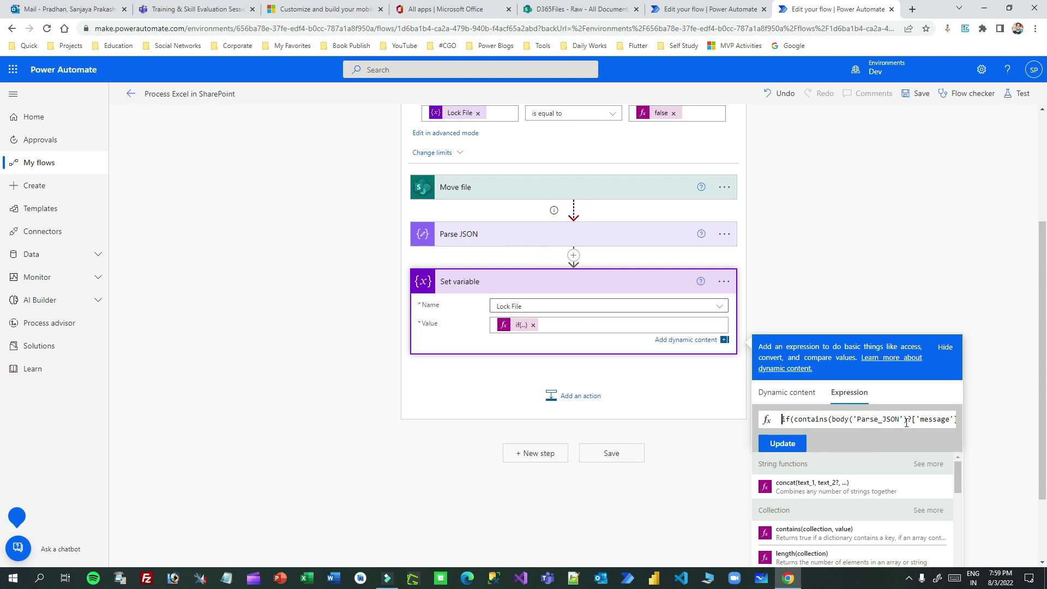
double_click(930, 419)
left_click(945, 419)
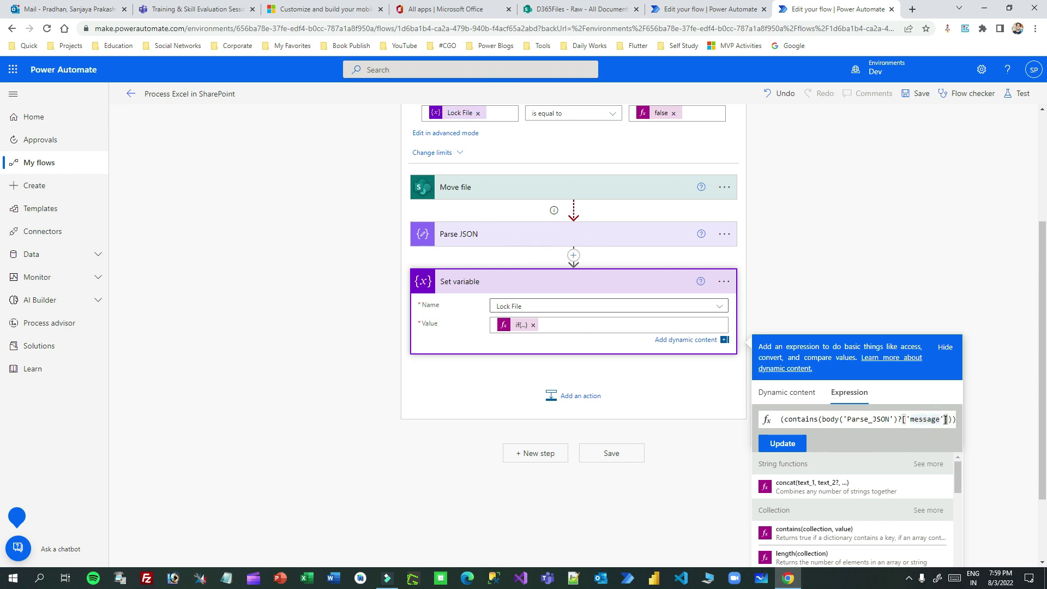
key("End")
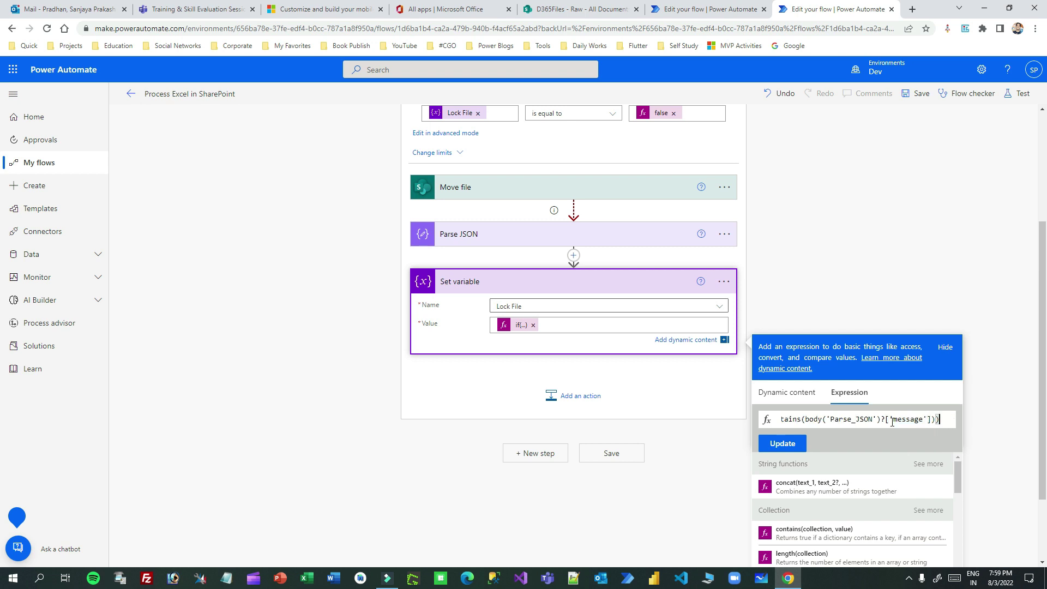
left_click(537, 346)
left_click(509, 433)
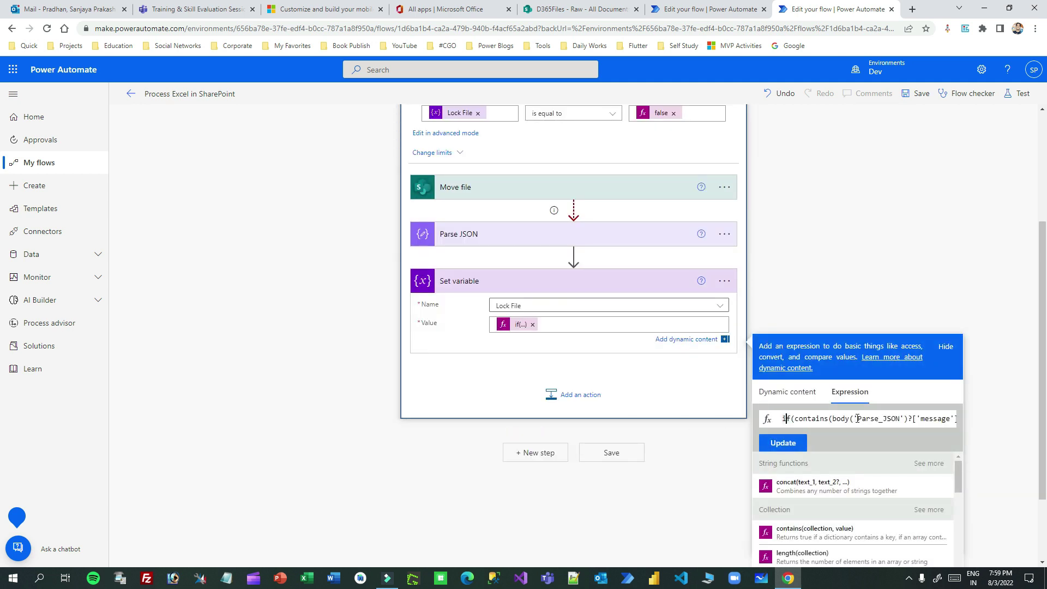
key("End")
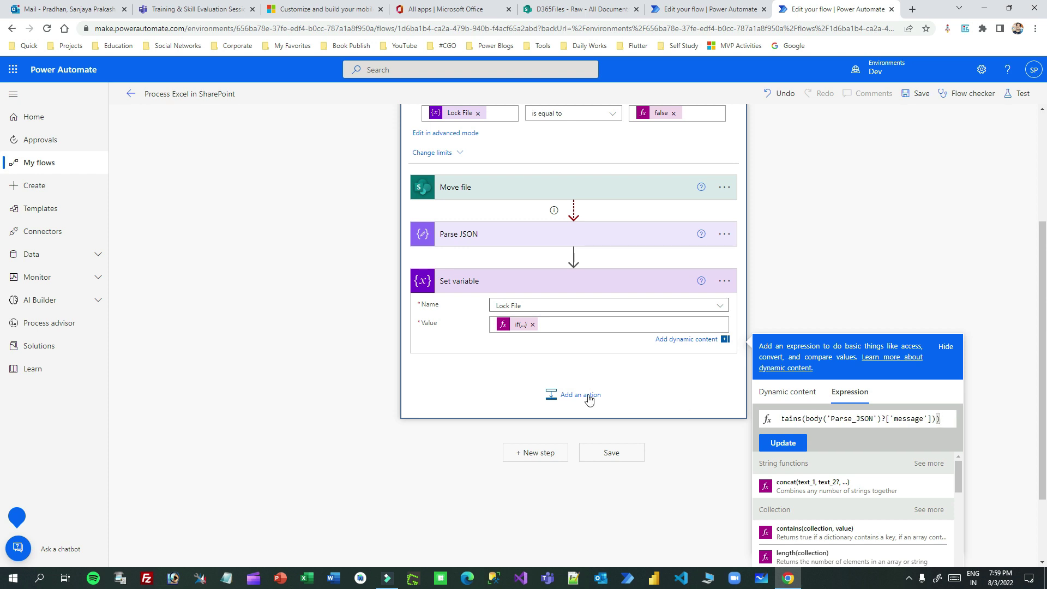
left_click(507, 352)
left_click(515, 432)
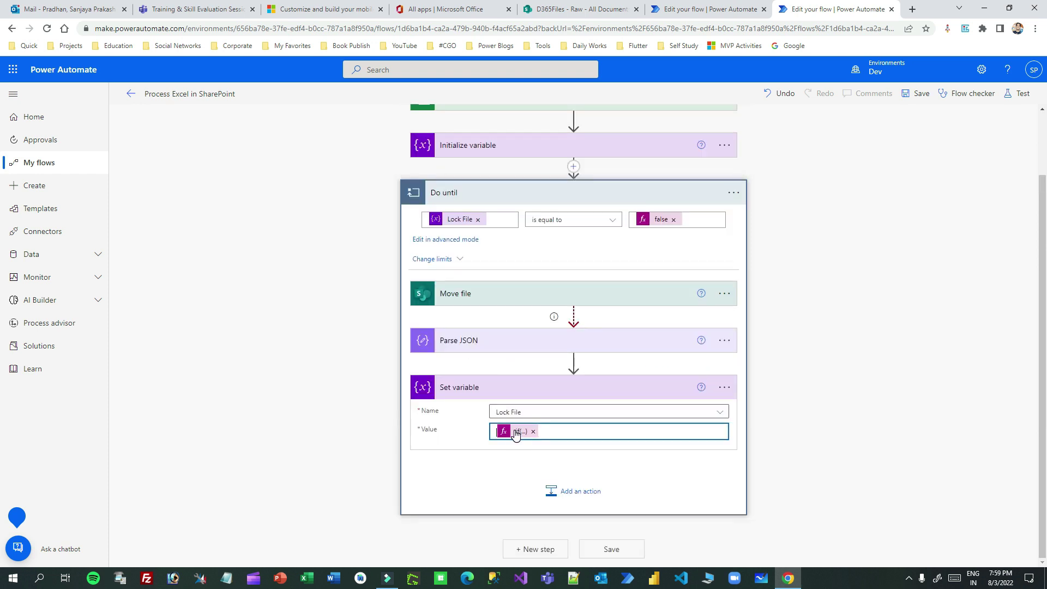
left_click(516, 432)
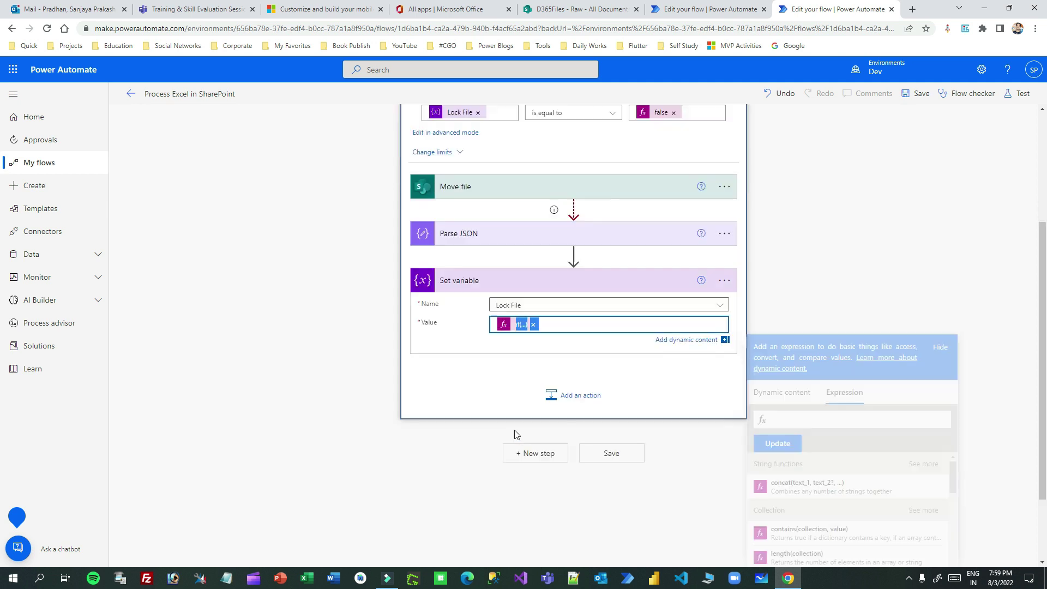
Step: Remove the Lock File value and paste if(contains(body('Parse_JSON')?['message'])) as a new expression
key("ctrl+a")
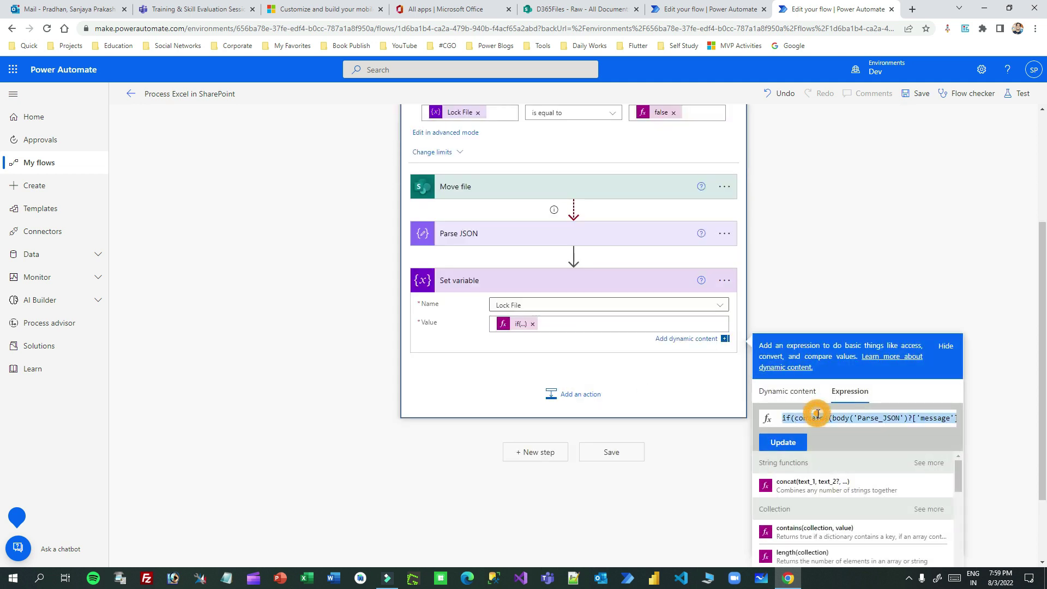
key("Delete")
left_click(533, 324)
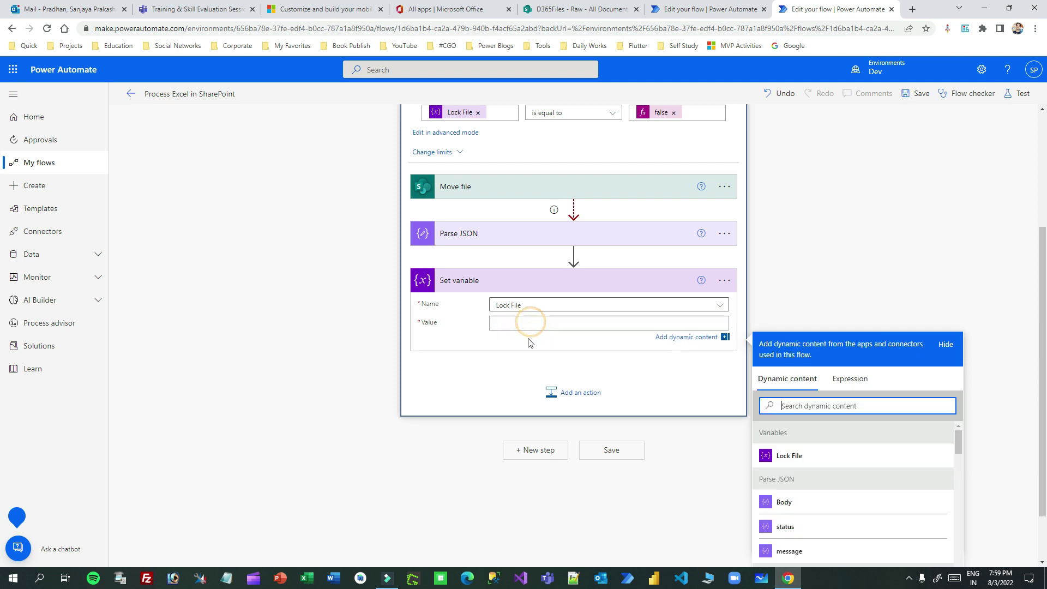
left_click(862, 382)
key("ctrl+v")
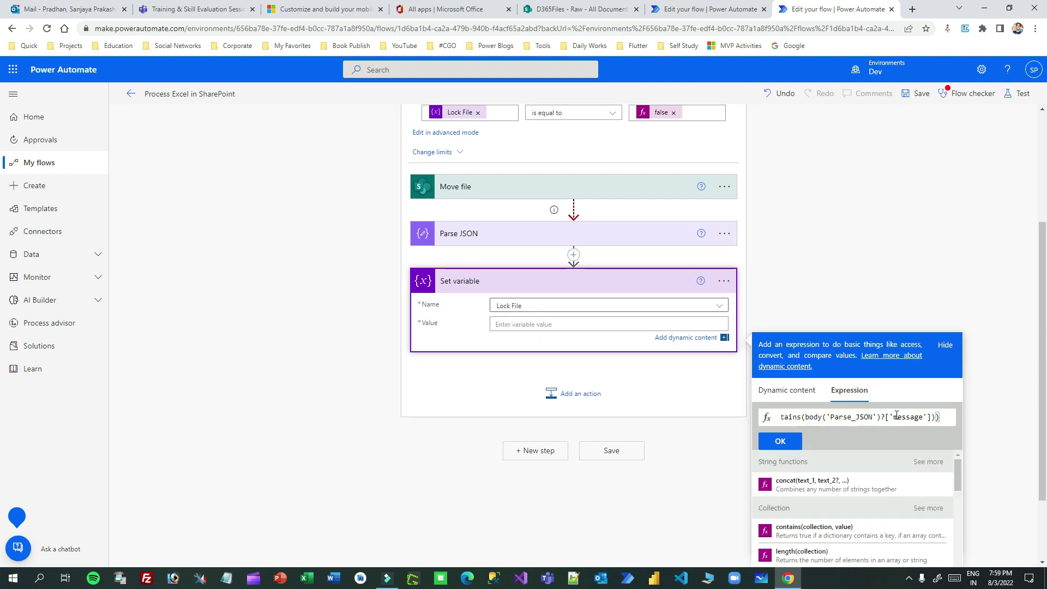
Step: Complete the expression so it ends ?['message'],'locked'),true,false) and apply it as the Lock File value
left_click(880, 416)
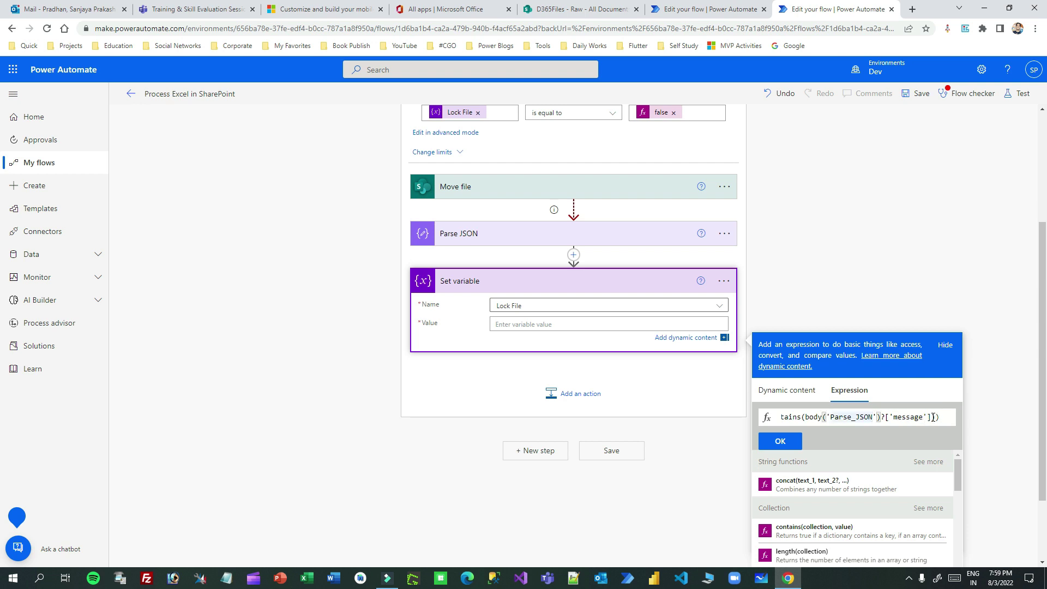
left_click(936, 416)
left_click(939, 418)
type(",'locked'),")
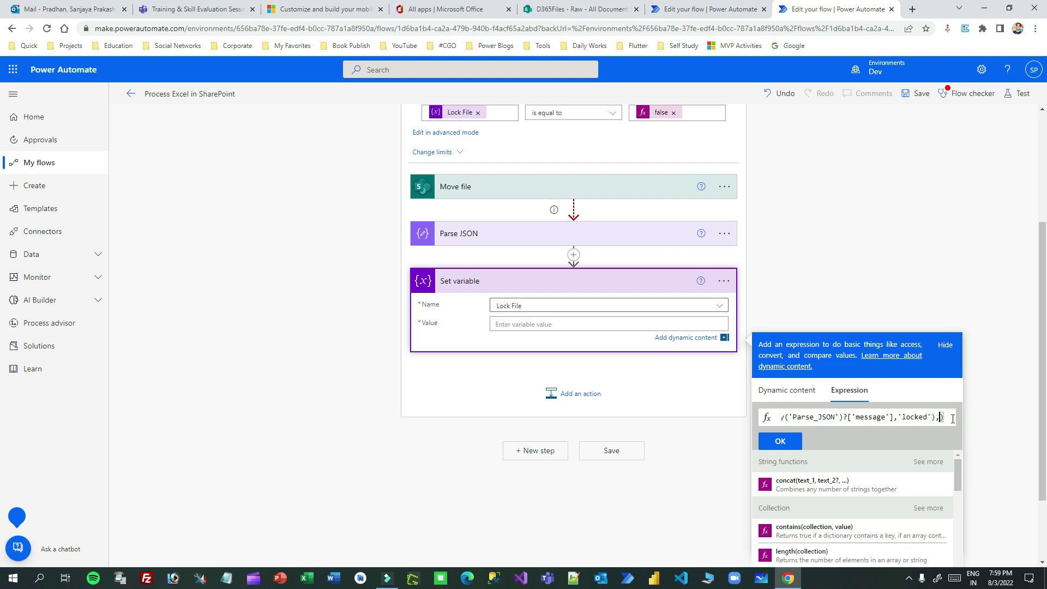
type("true,fa")
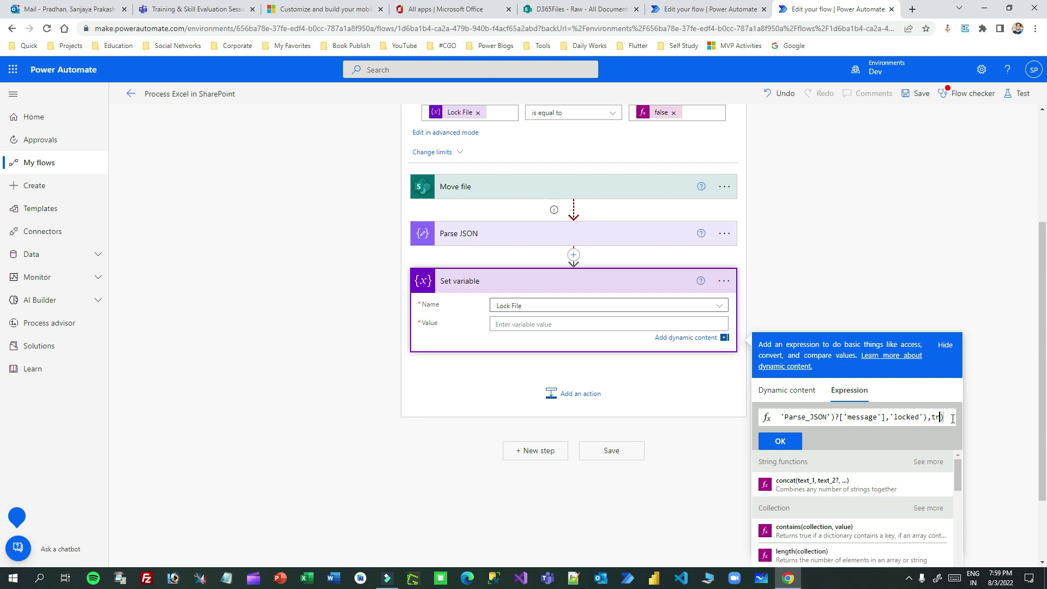
type("lse")
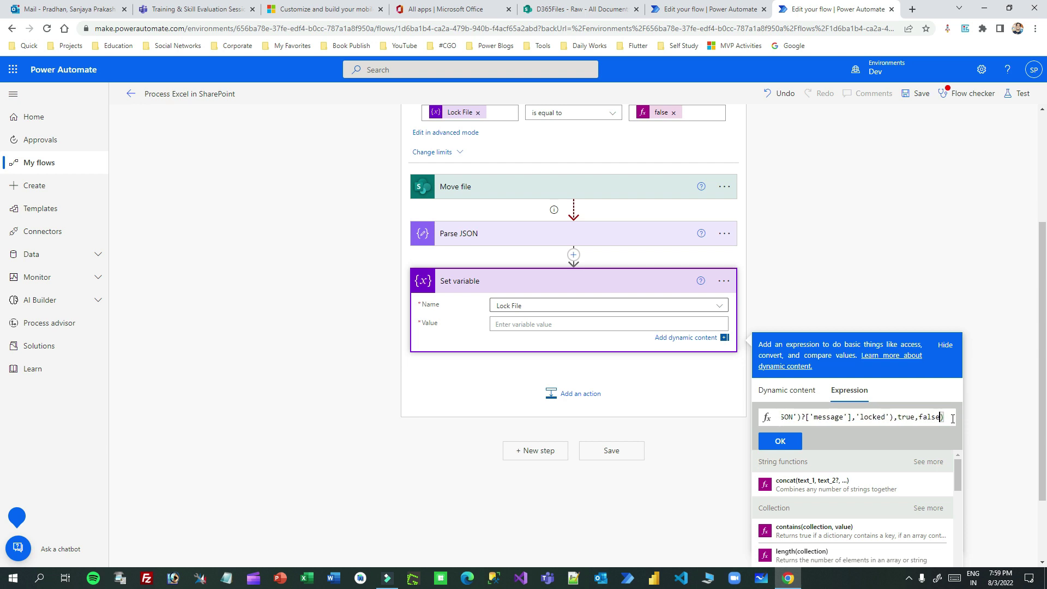
left_click(780, 440)
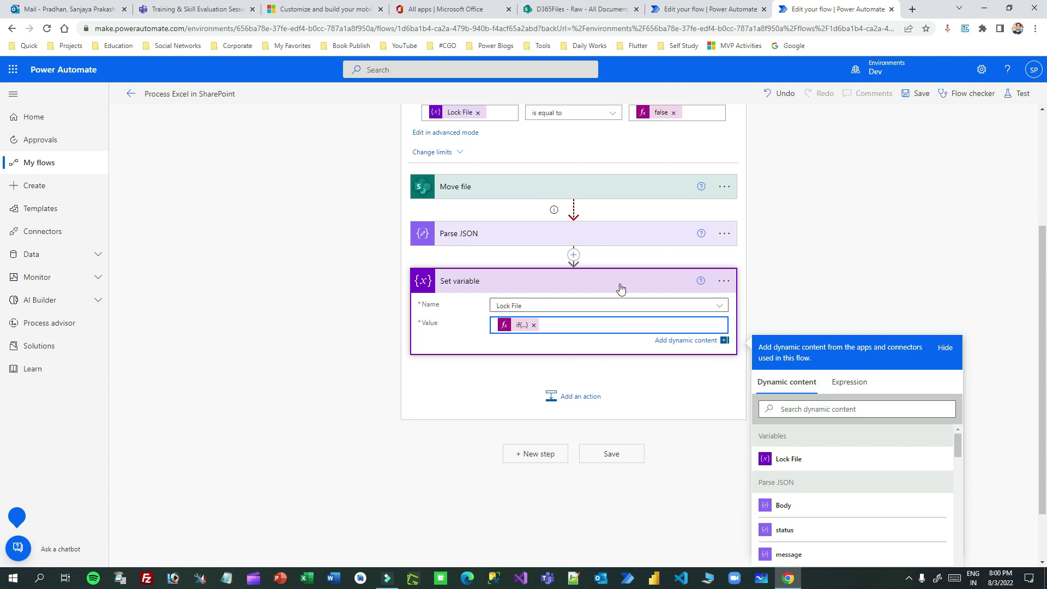
Step: Confirm that Set variable runs only after Parse JSON is successful, and save the flow
left_click(731, 277)
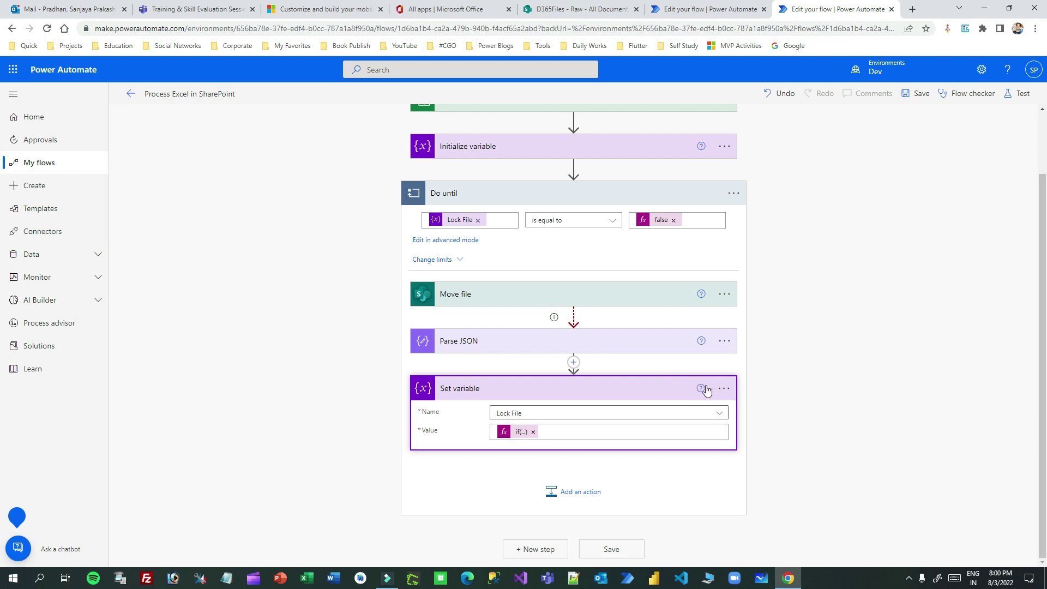
left_click(724, 388)
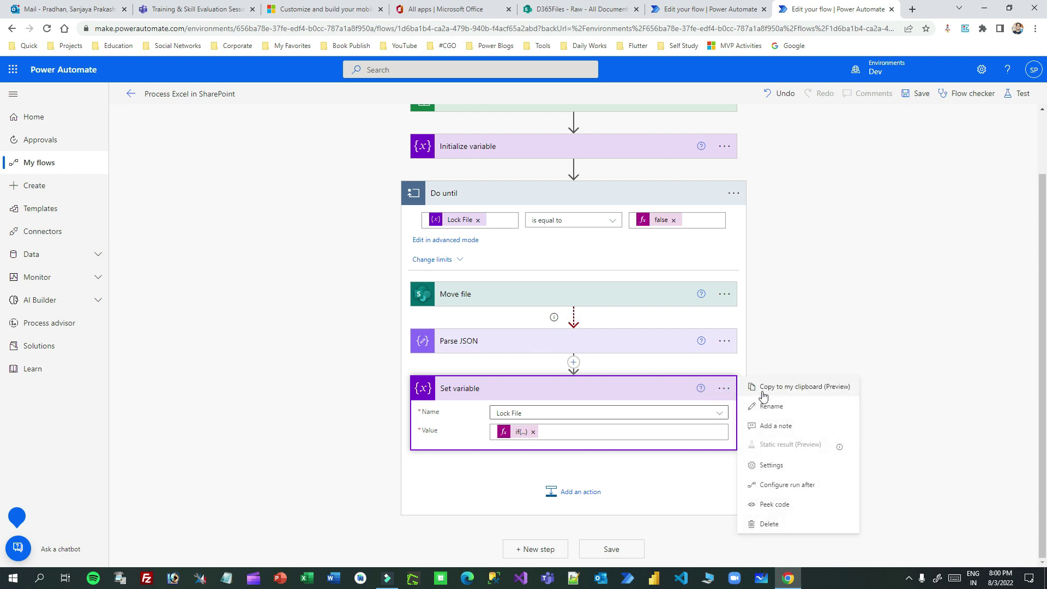
left_click(797, 485)
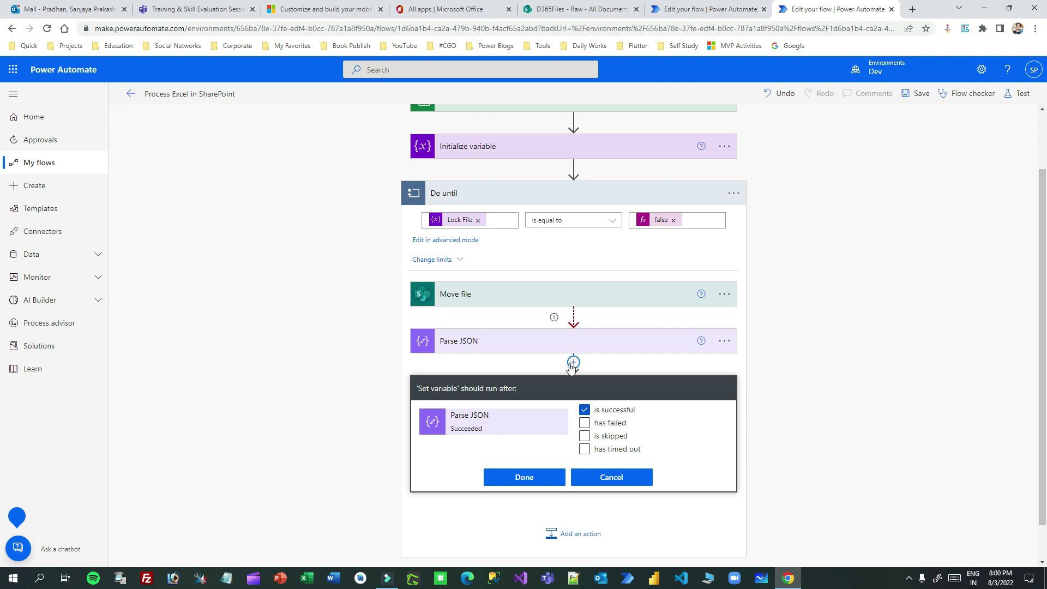
left_click(546, 481)
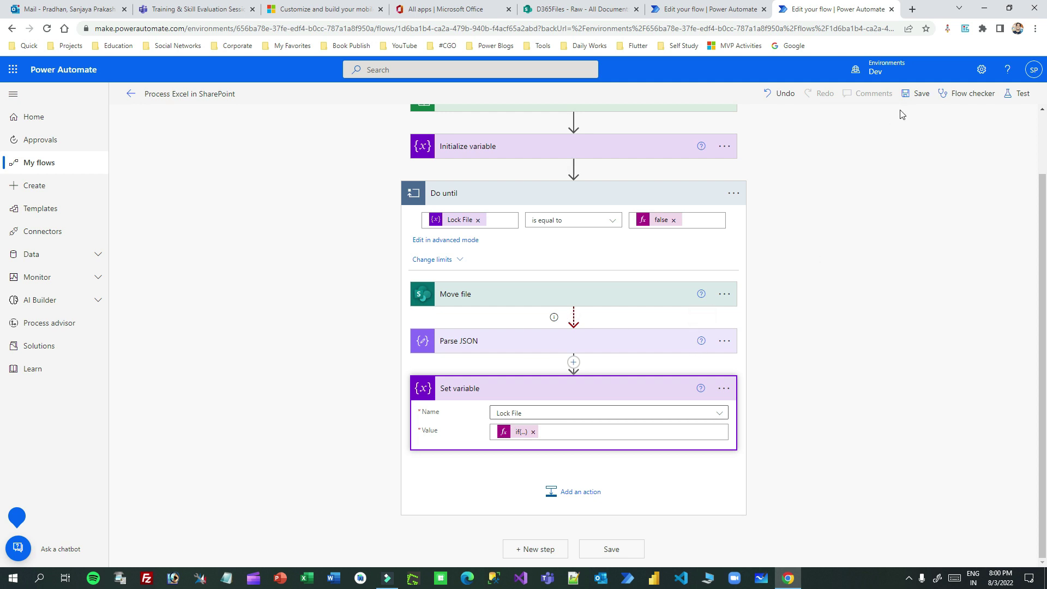
left_click(918, 94)
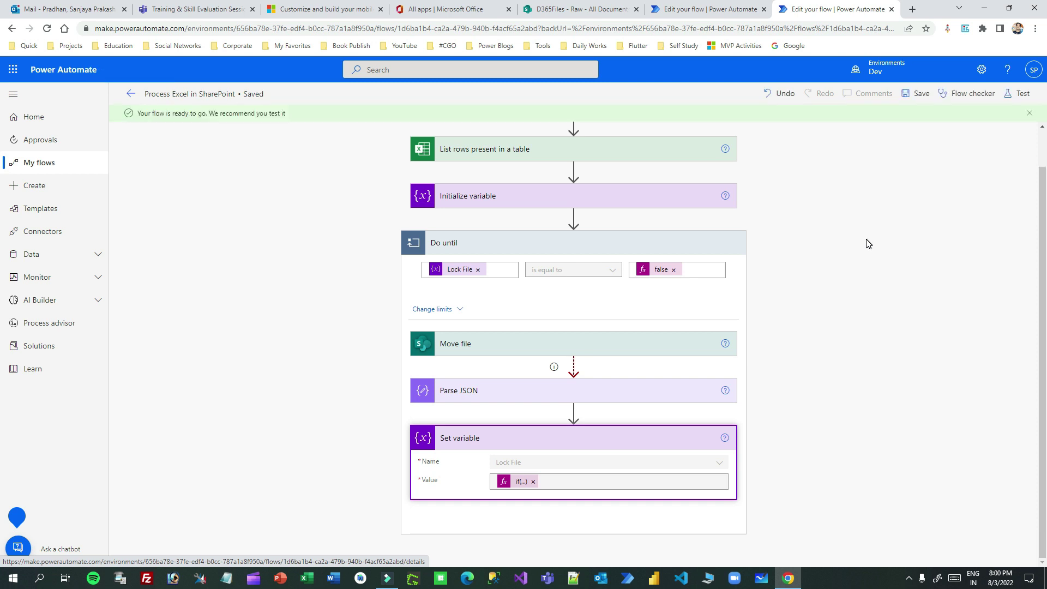
Step: Turn off the Move File when Uploaded flow and open the test options for the Process Excel in SharePoint flow
left_click(727, 15)
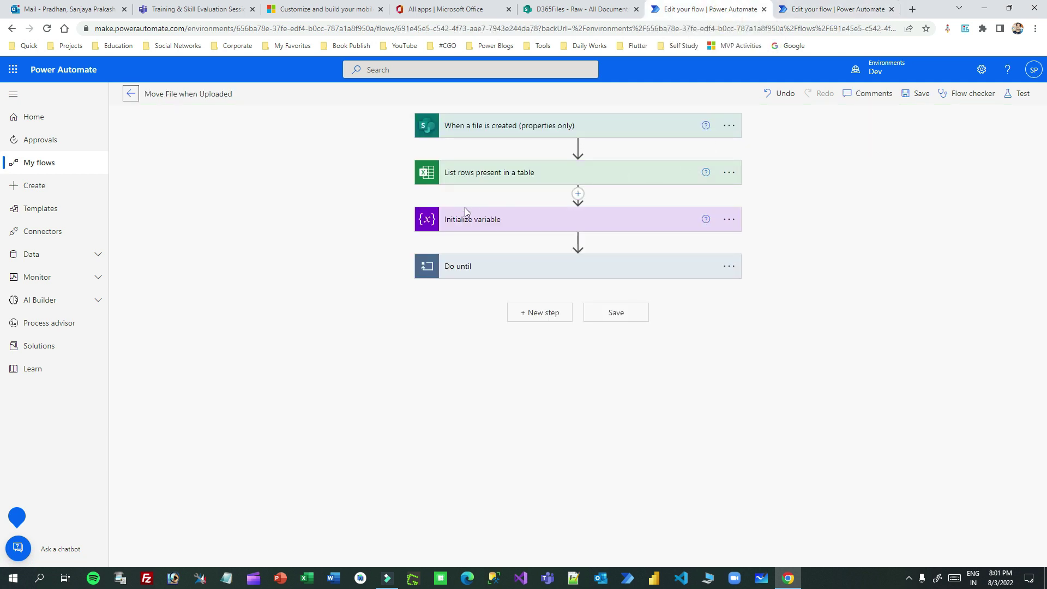
left_click(130, 94)
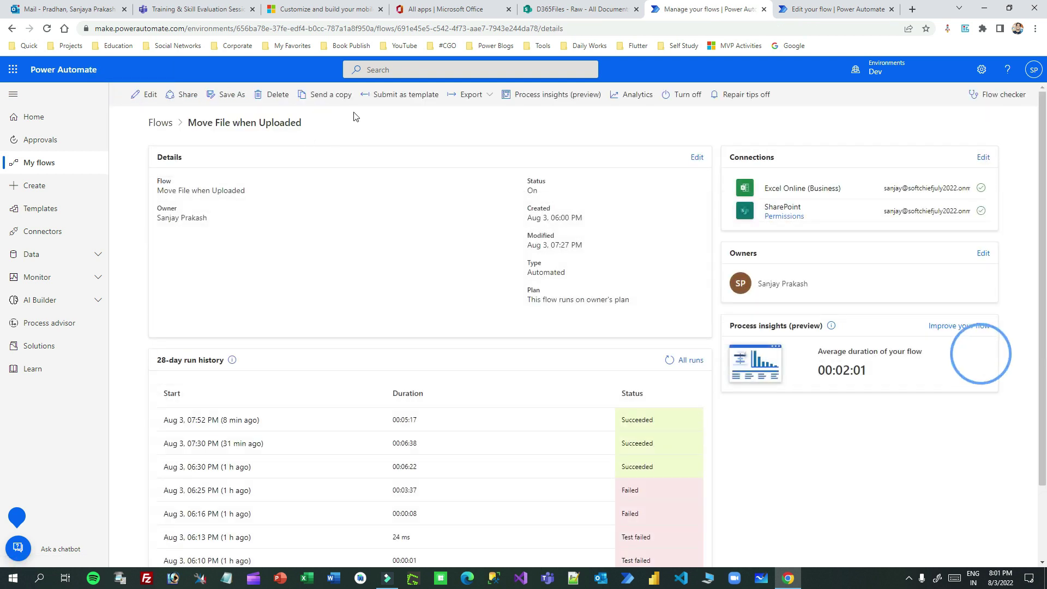
left_click(686, 97)
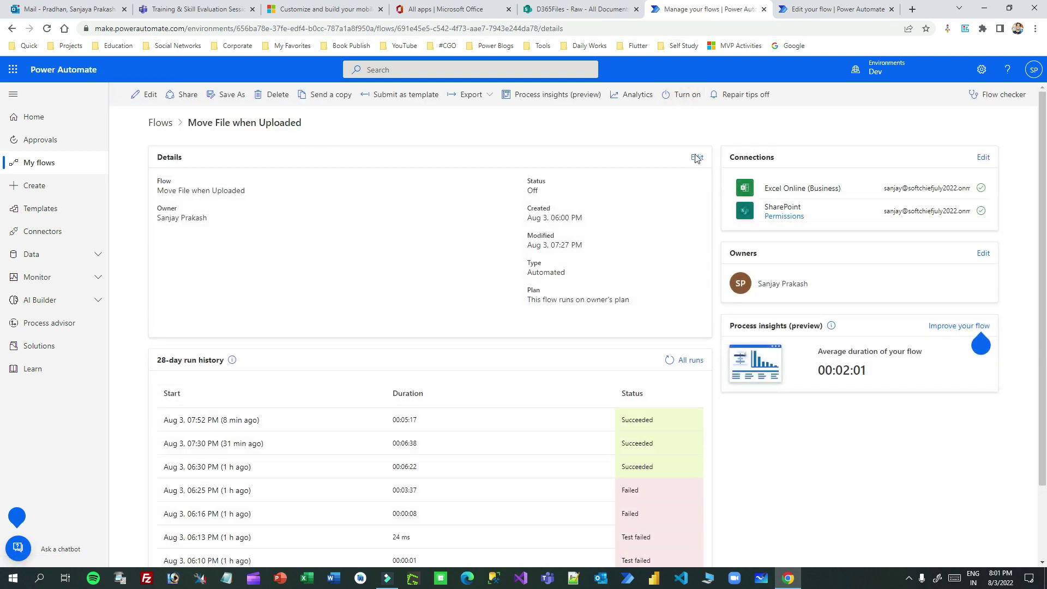
left_click(835, 10)
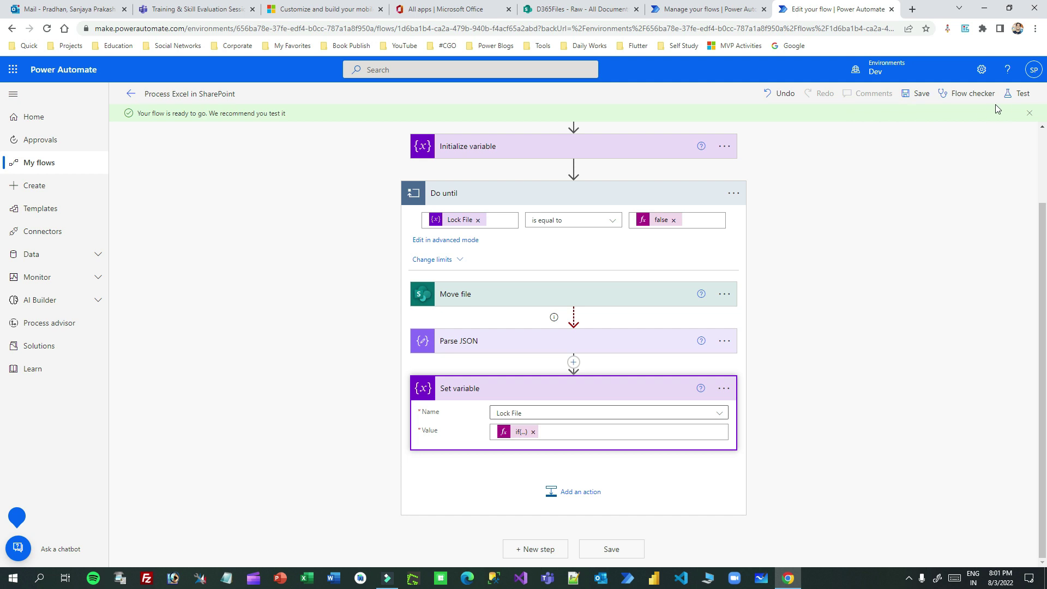
left_click(1018, 93)
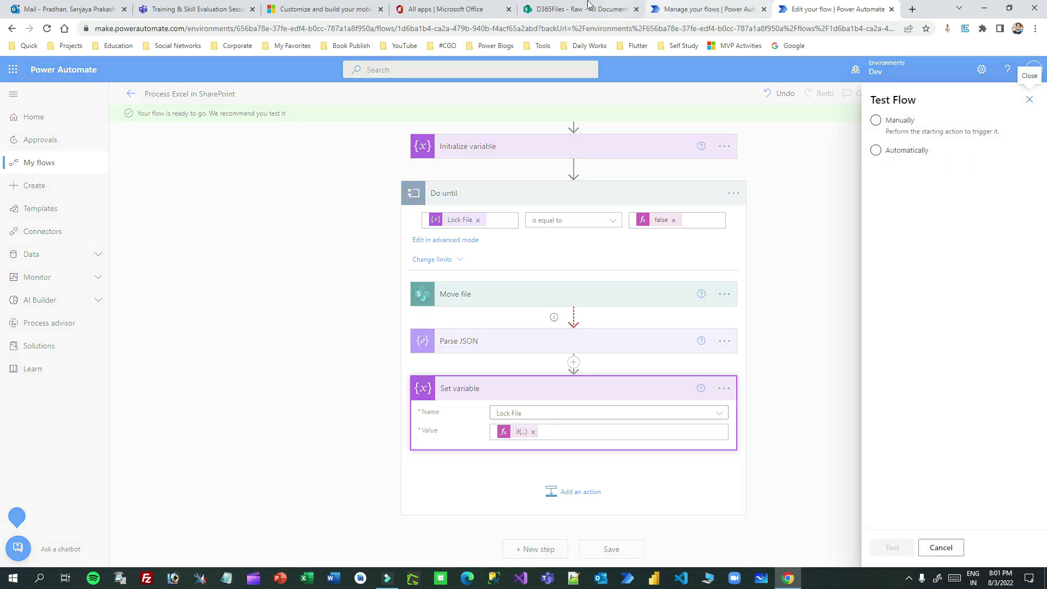
Step: Check the contents of the Processed and Raw folders in the D365Files SharePoint library
left_click(588, 4)
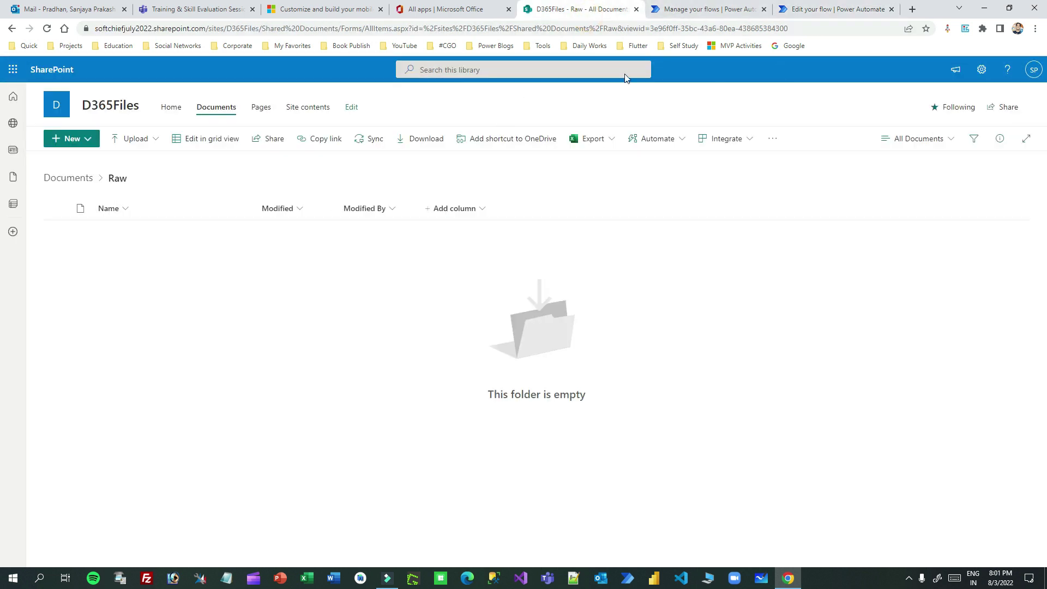
left_click(831, 9)
left_click(709, 10)
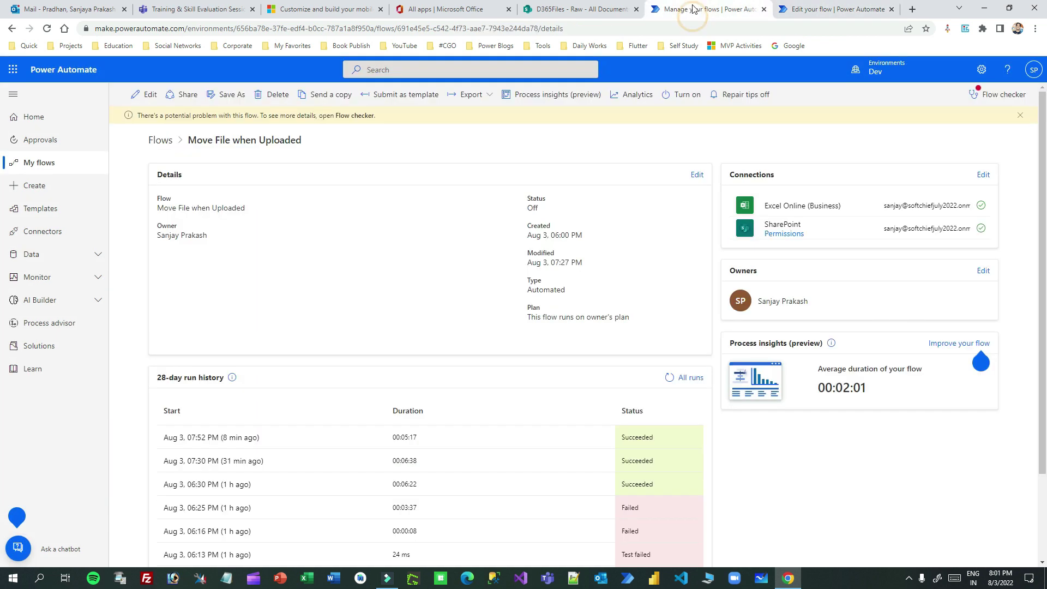
left_click(587, 4)
left_click(83, 178)
left_click(116, 232)
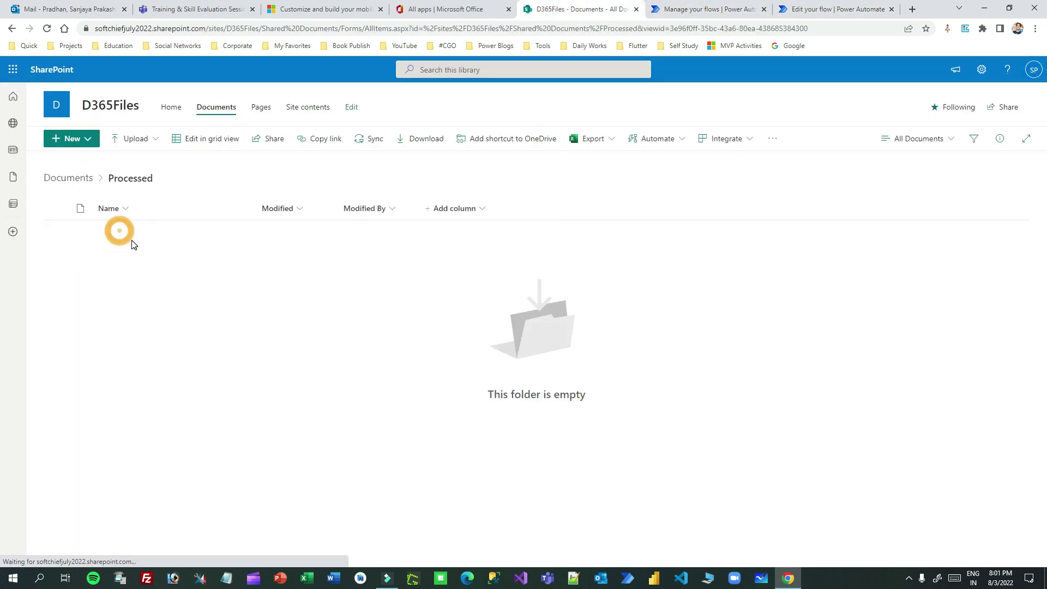
left_click(15, 32)
left_click(104, 254)
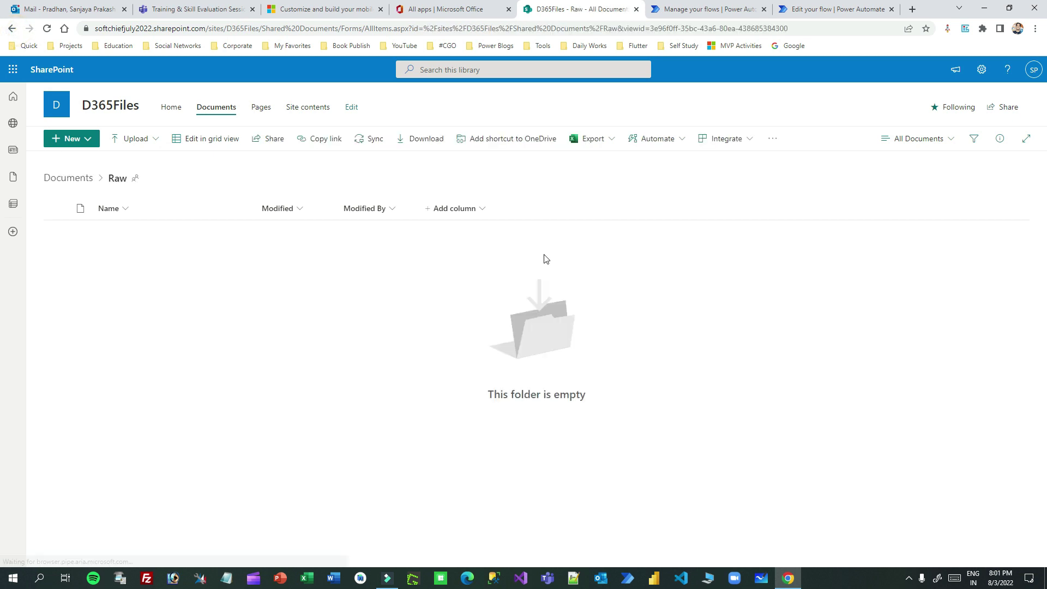
Step: Start a manual test of the Process Excel in SharePoint flow
left_click(849, 9)
left_click(901, 125)
left_click(892, 547)
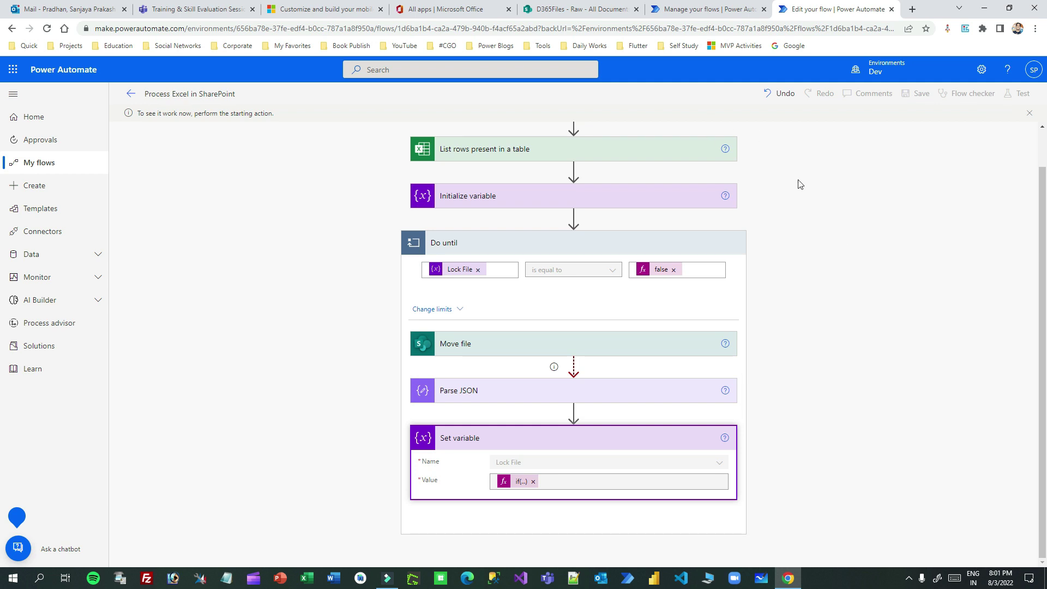
scroll(856, 199, "up", 1)
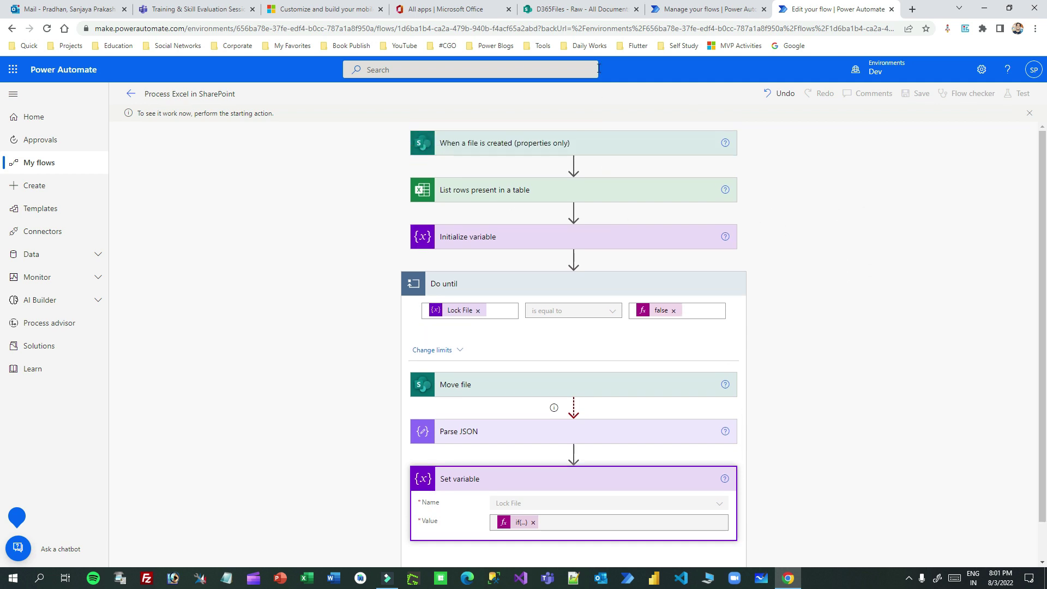
Step: Upload Book1.xlsx to the Raw folder of the D365Files SharePoint library to trigger the flow
left_click(592, 9)
left_click(137, 141)
left_click(138, 155)
double_click(473, 158)
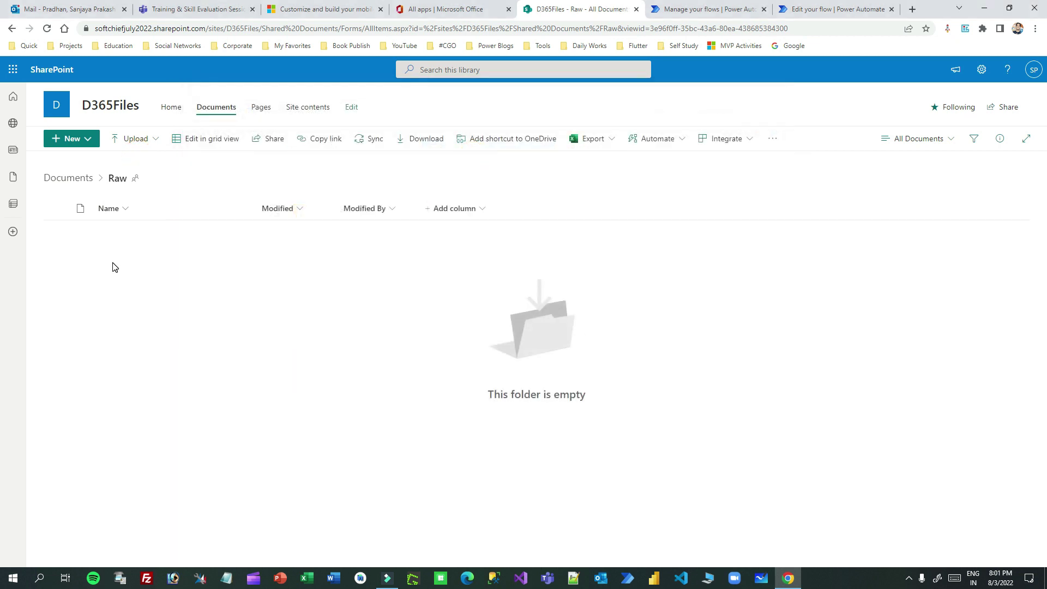
Step: Check the progress of the test run and whether Book1.xlsx is still in the Raw folder
left_click(820, 15)
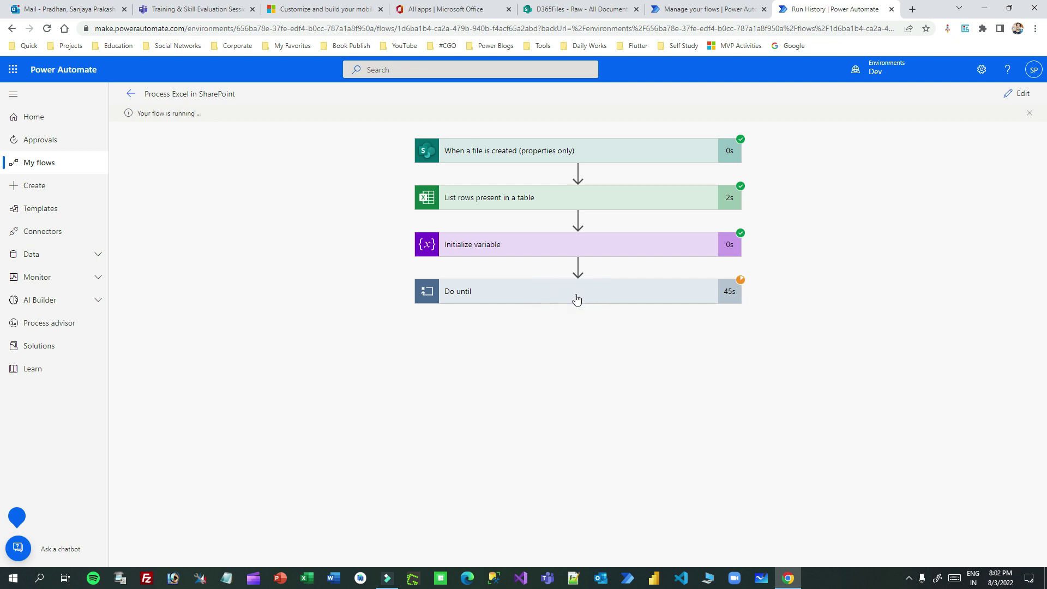
left_click(574, 9)
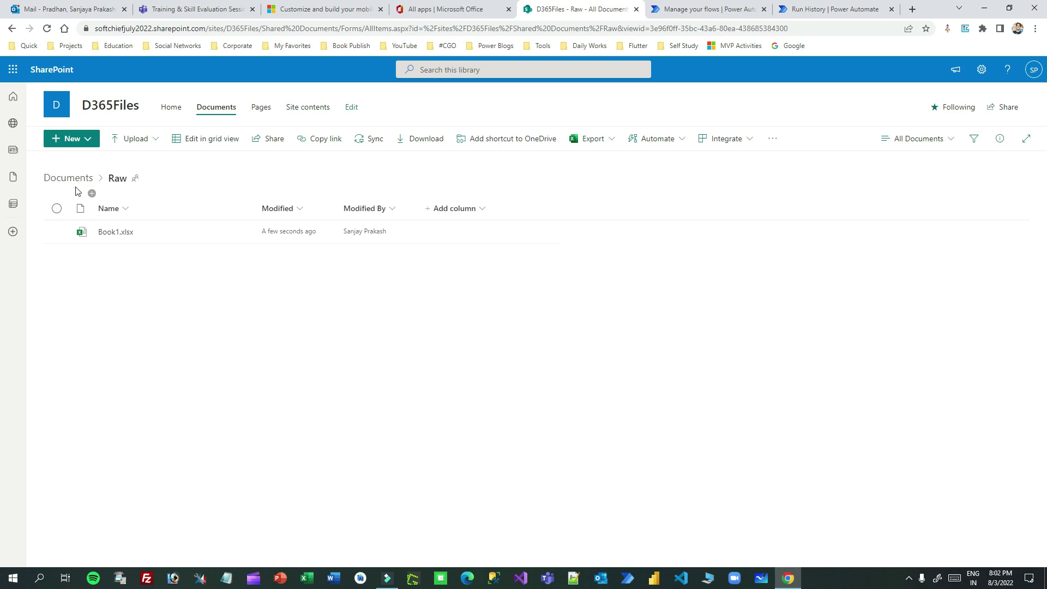
left_click(809, 8)
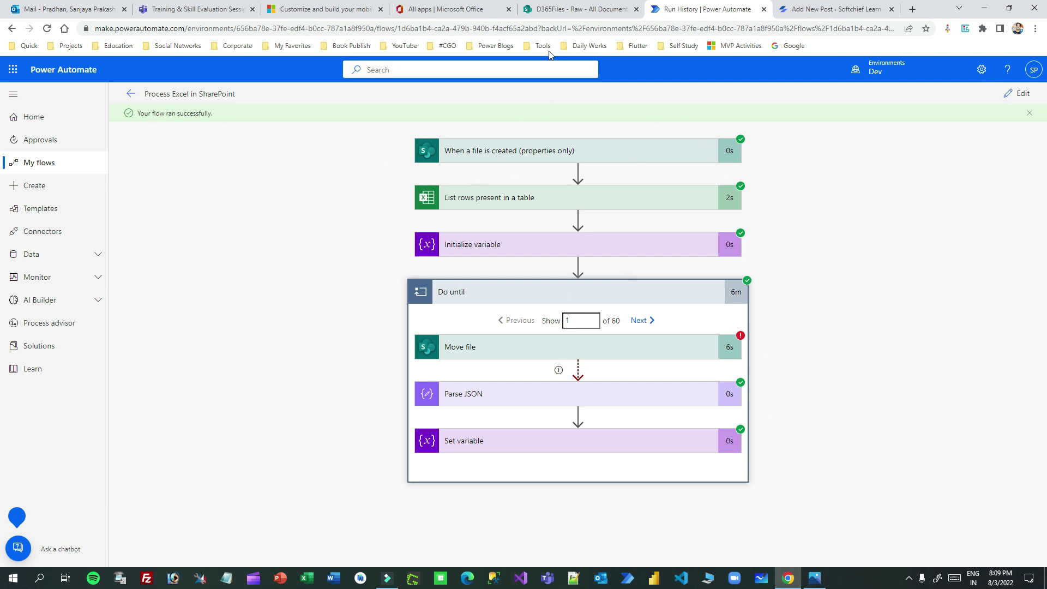
Step: Open the Processed folder of the D365Files SharePoint library and refresh it to check for the moved file
left_click(567, 10)
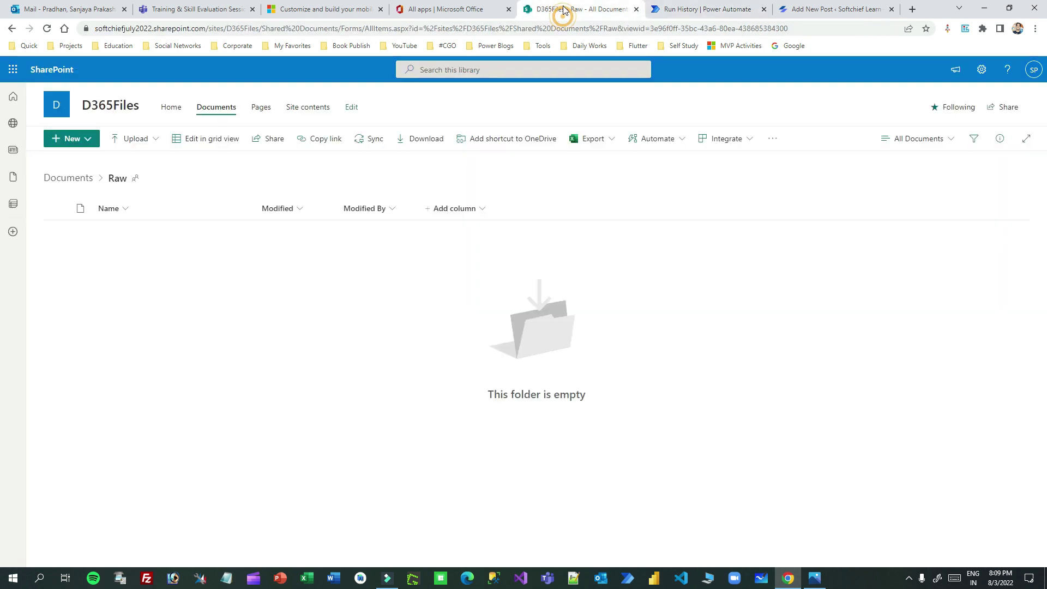
left_click(85, 179)
left_click(123, 232)
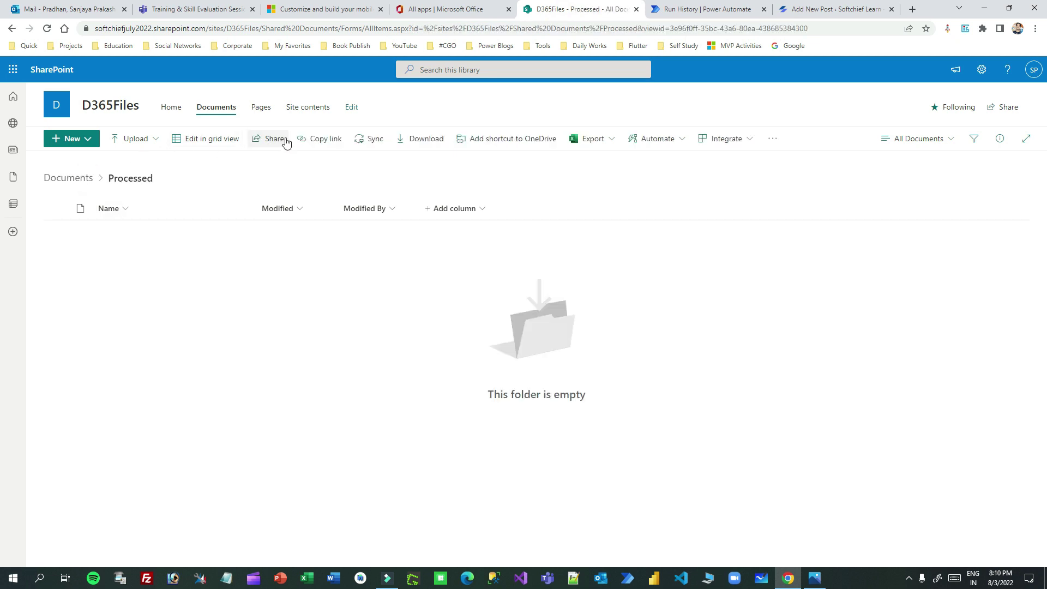
left_click(46, 28)
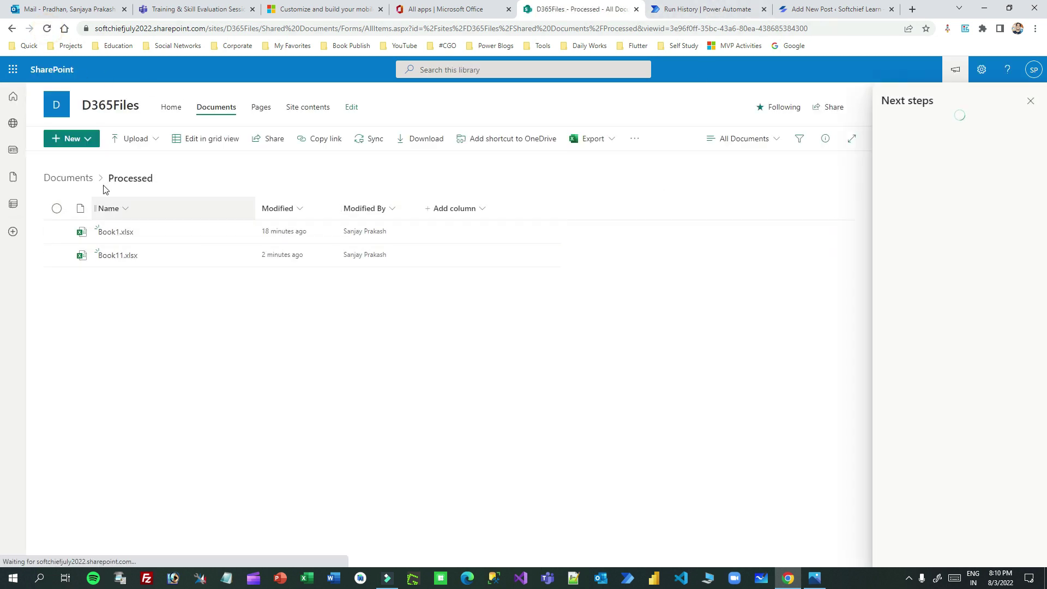
Step: Return to the flow run in Power Automate and show iteration 59 of the Do until loop
left_click(707, 9)
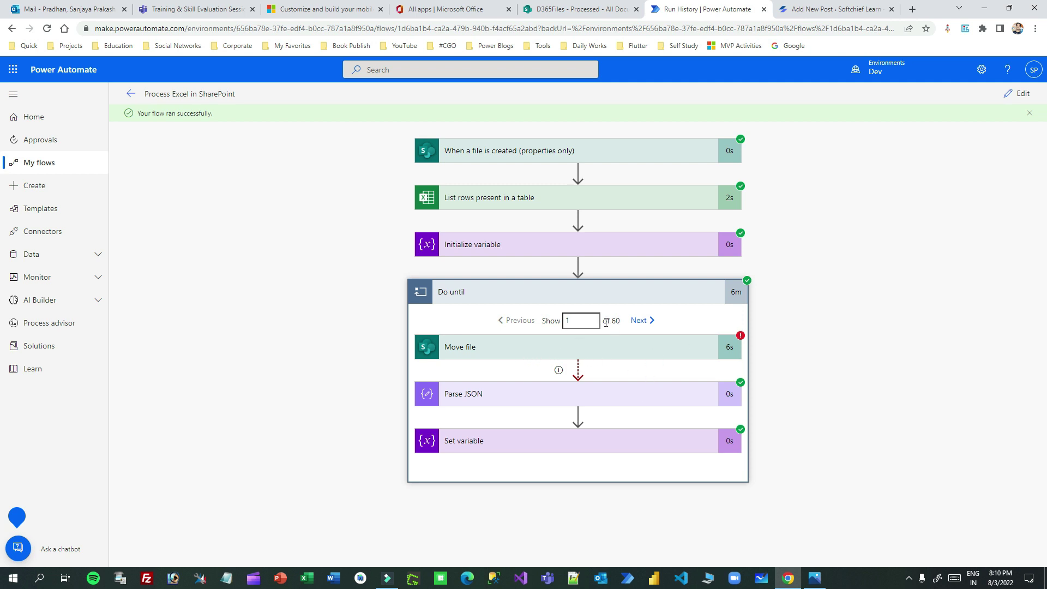
left_click_drag(603, 321, 620, 321)
double_click(613, 322)
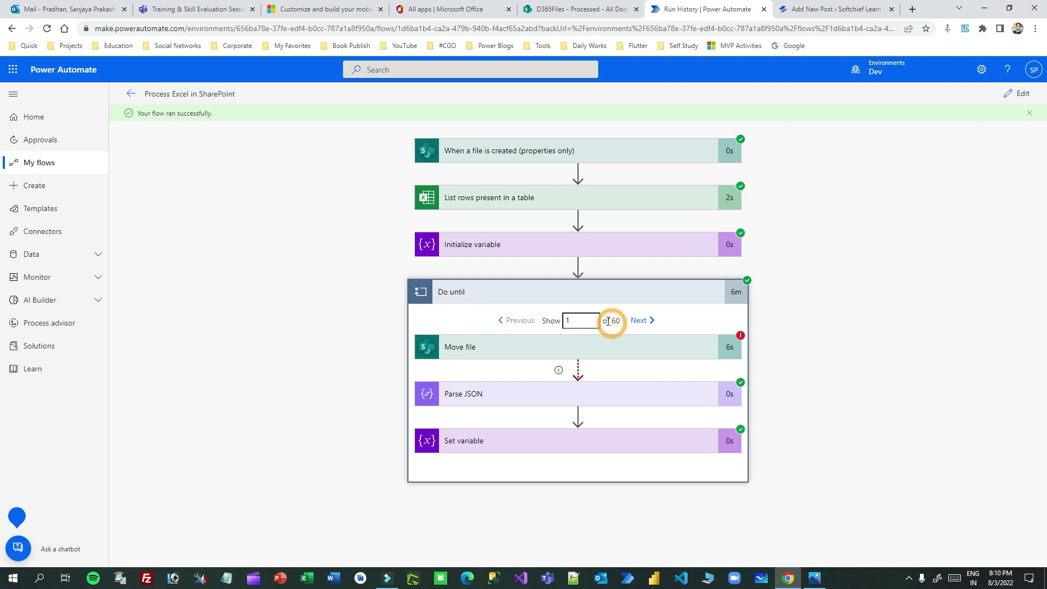
double_click(568, 320)
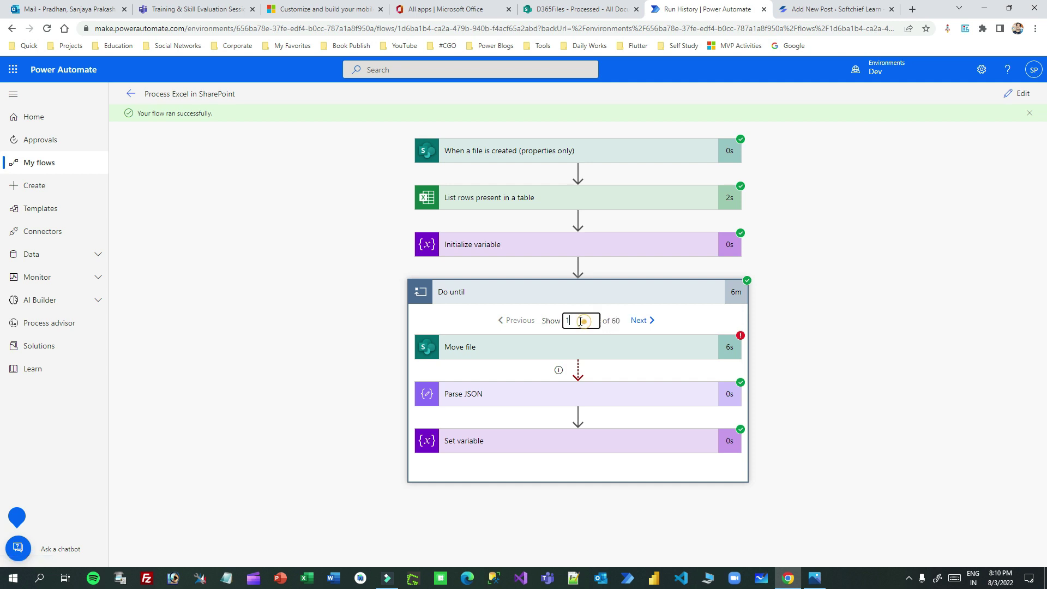
type("59")
left_click(692, 319)
Step: Show iteration 1 of the Do until loop and read the message in the Parse JSON input content
double_click(580, 320)
type("1")
left_click(680, 322)
left_click(582, 401)
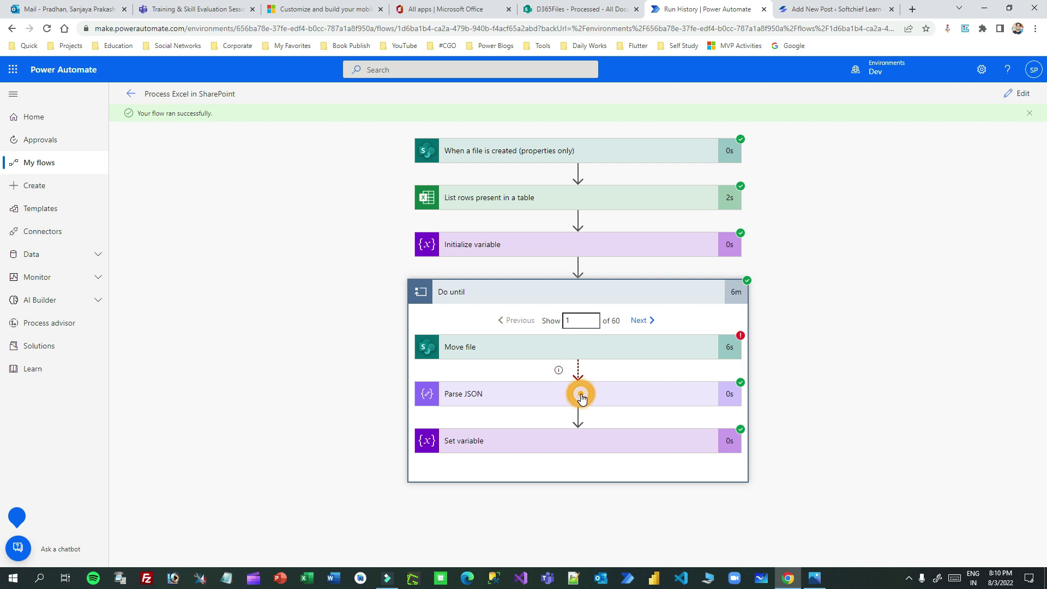
left_click_drag(491, 288, 552, 287)
left_click_drag(626, 271, 462, 270)
scroll(622, 249, "up", 4)
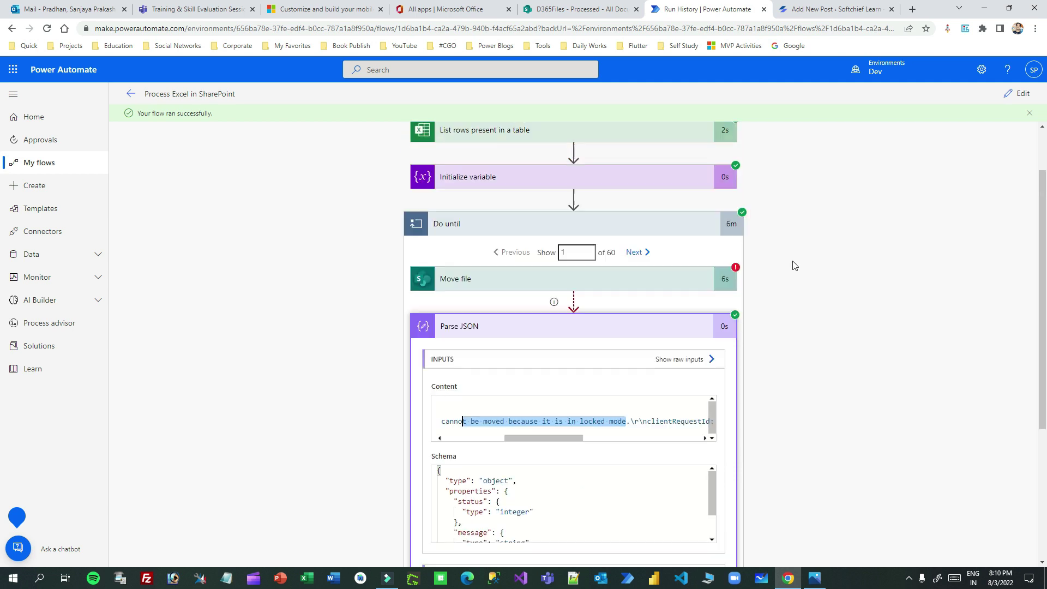
Step: Show iteration 2 of the Do until loop and read its Parse JSON input message
left_click(570, 320)
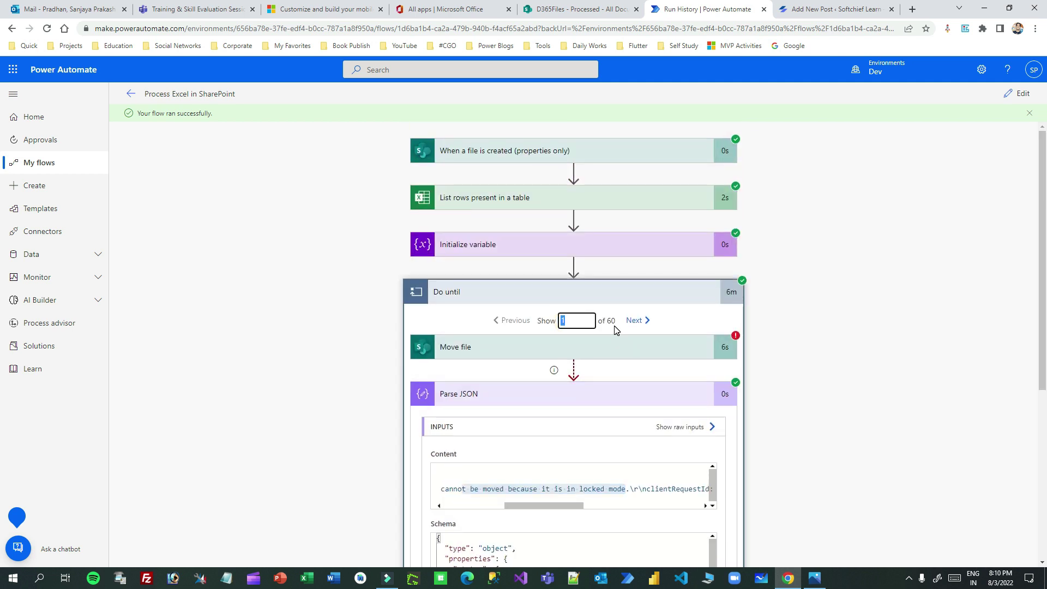
type("2")
key("Return")
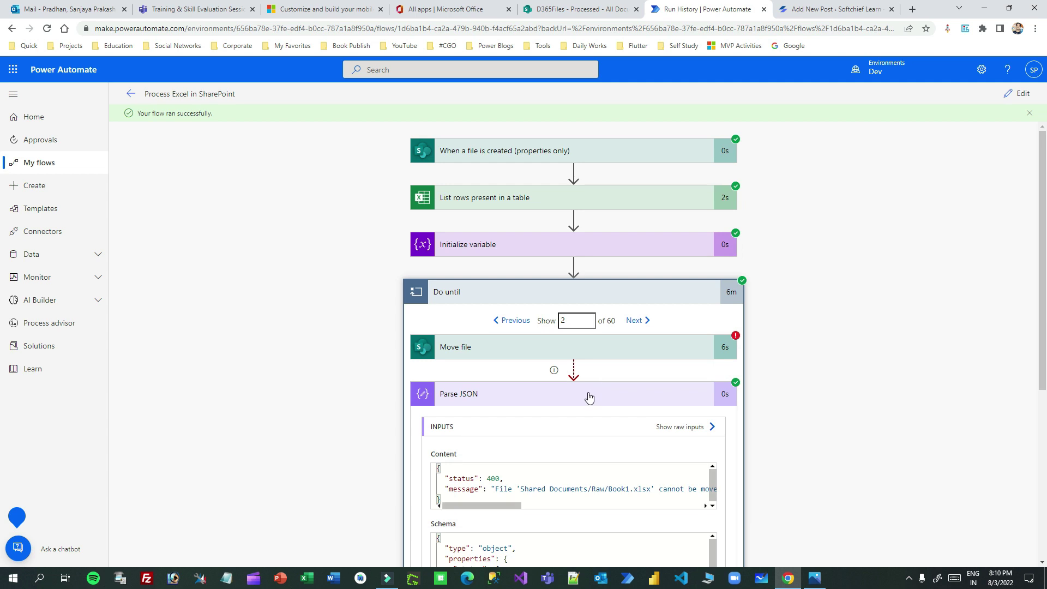
scroll(588, 403, "down", 2)
left_click_drag(475, 380, 663, 380)
left_click(586, 379)
left_click_drag(480, 396, 538, 379)
scroll(579, 305, "up", 2)
Step: Jump to iteration 59 of the Do until loop to check the status of its actions
left_click(577, 318)
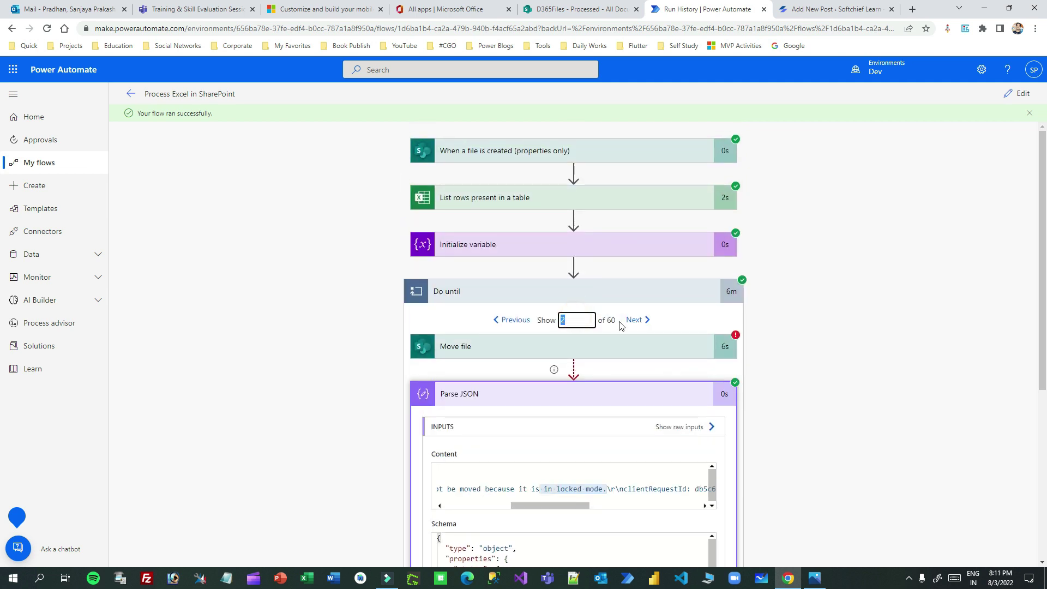
left_click(687, 321)
type("9")
key("Return")
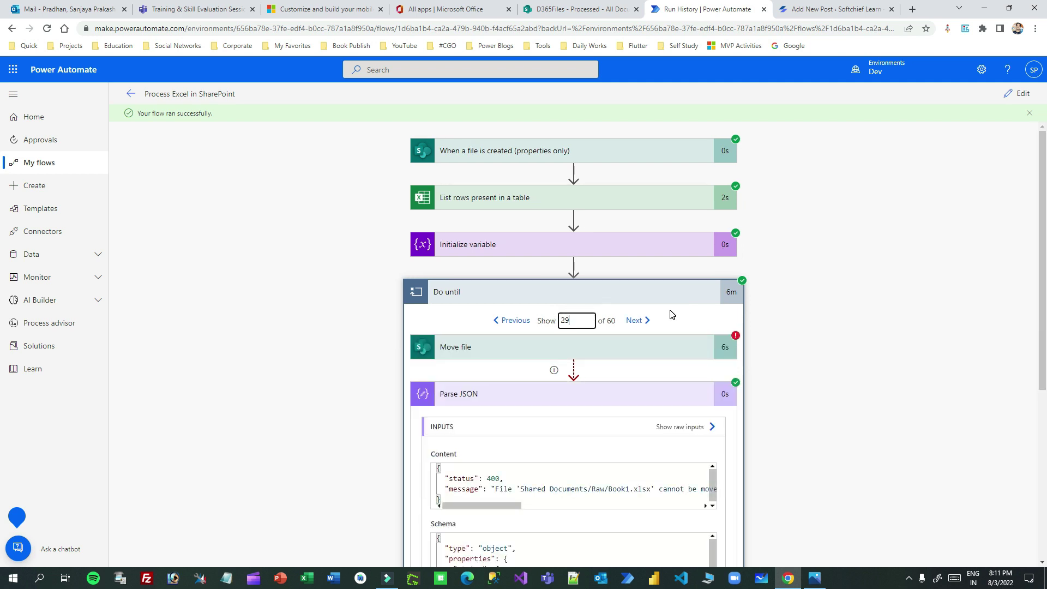
key("BackSpace")
key("BackSpace")
type("59")
left_click(672, 316)
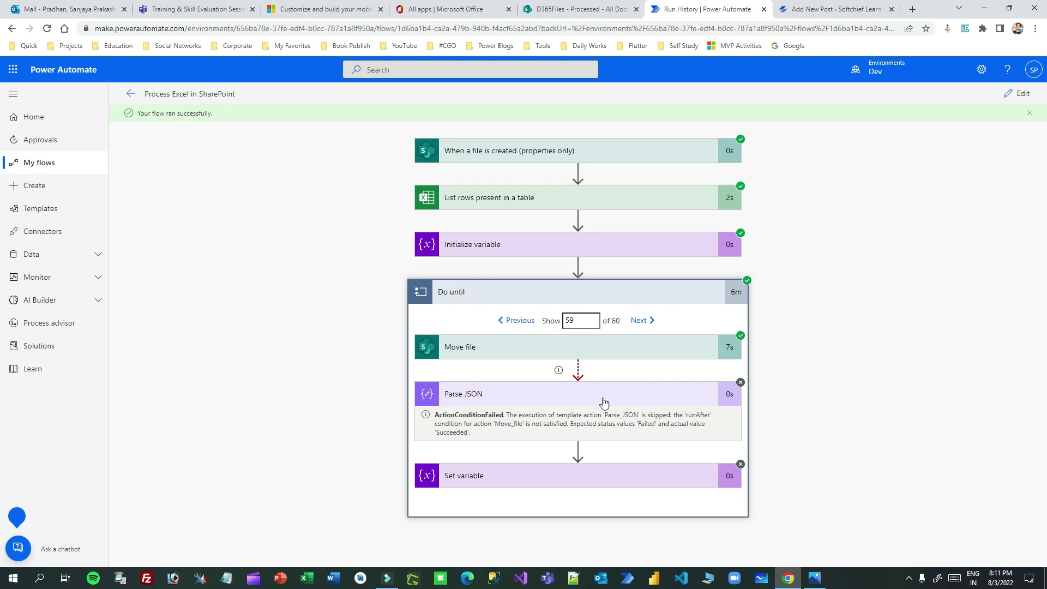
Step: Examine the Move file inputs and outputs in iteration 59, then collapse the Move file and Parse JSON details
left_click(630, 354)
scroll(660, 359, "down", 4)
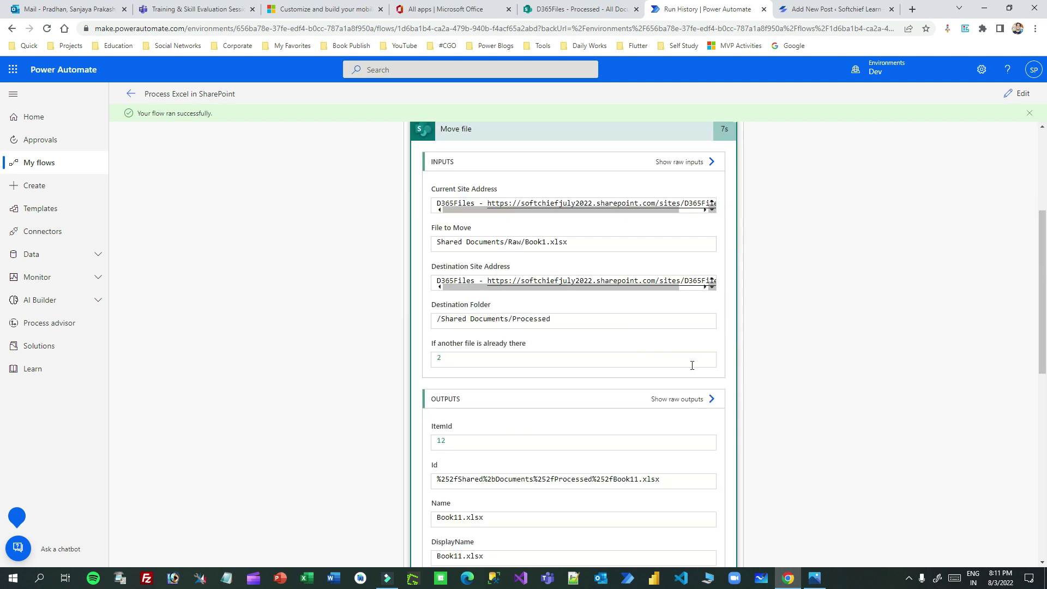
scroll(709, 387, "down", 5)
scroll(732, 417, "down", 2)
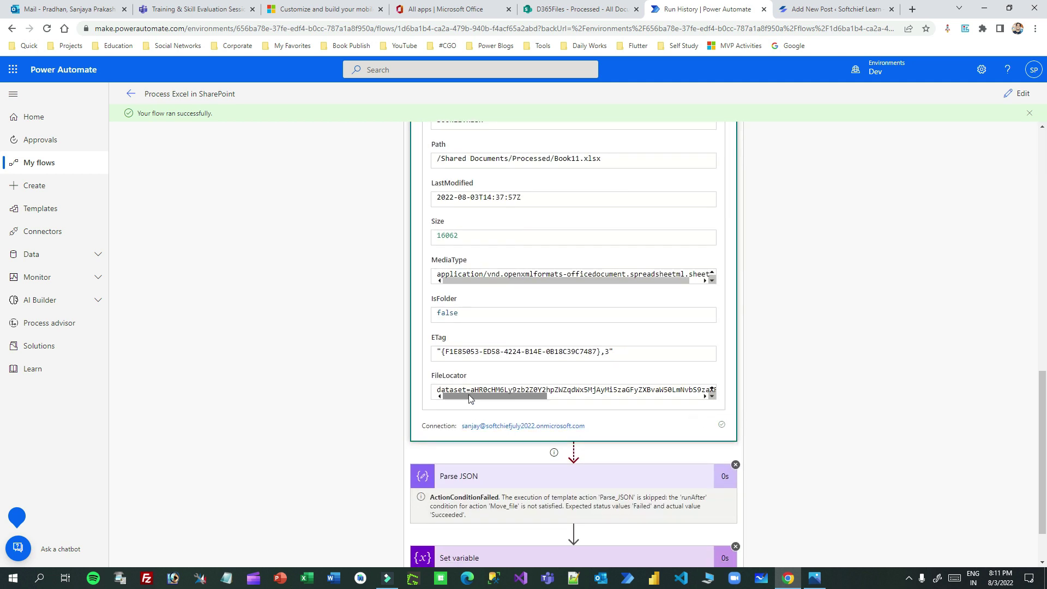
scroll(709, 265, "up", 4)
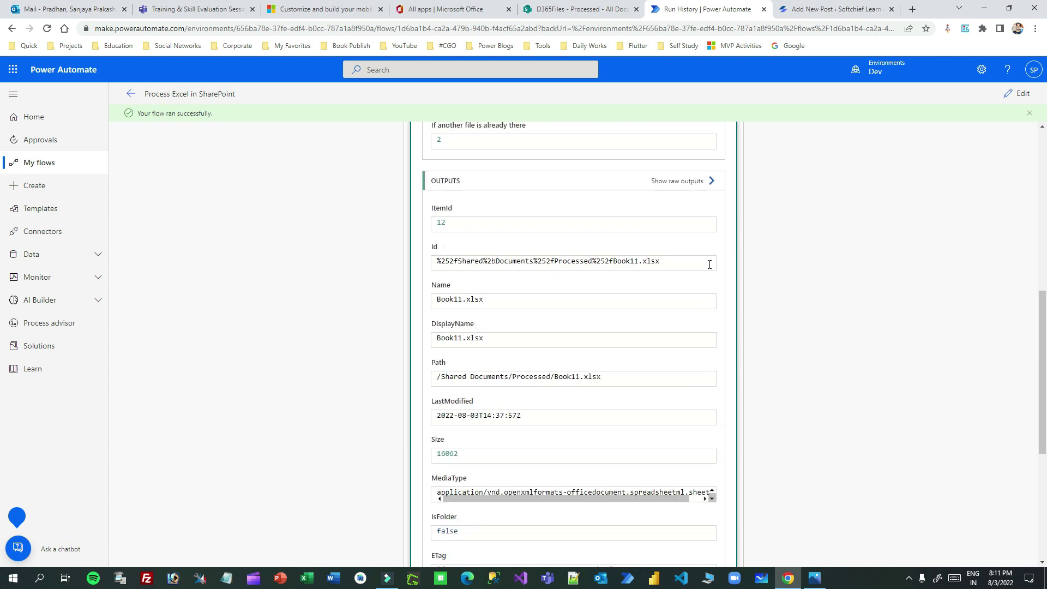
scroll(723, 302, "up", 5)
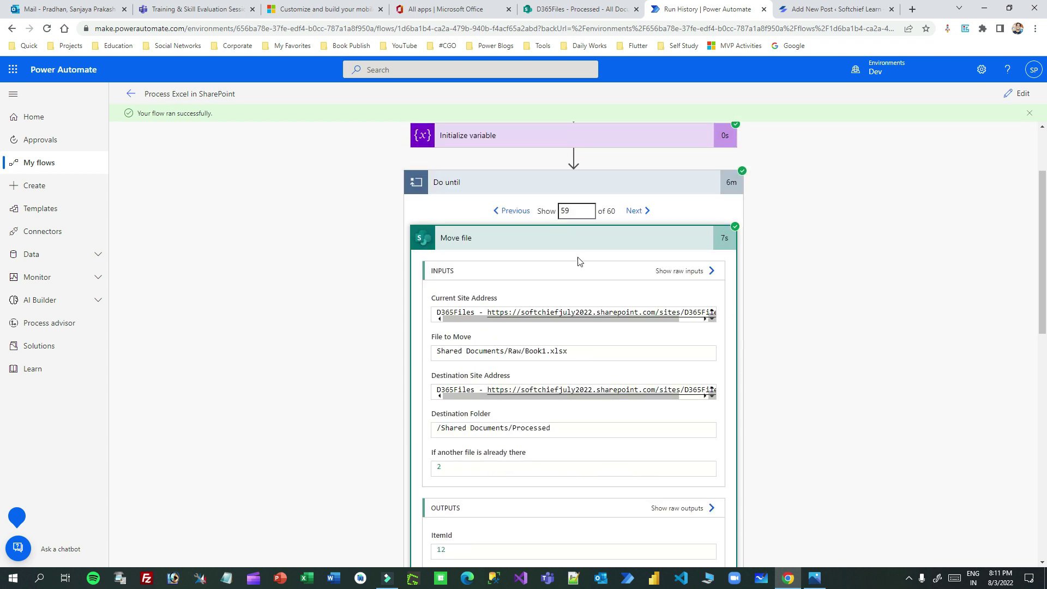
left_click(569, 240)
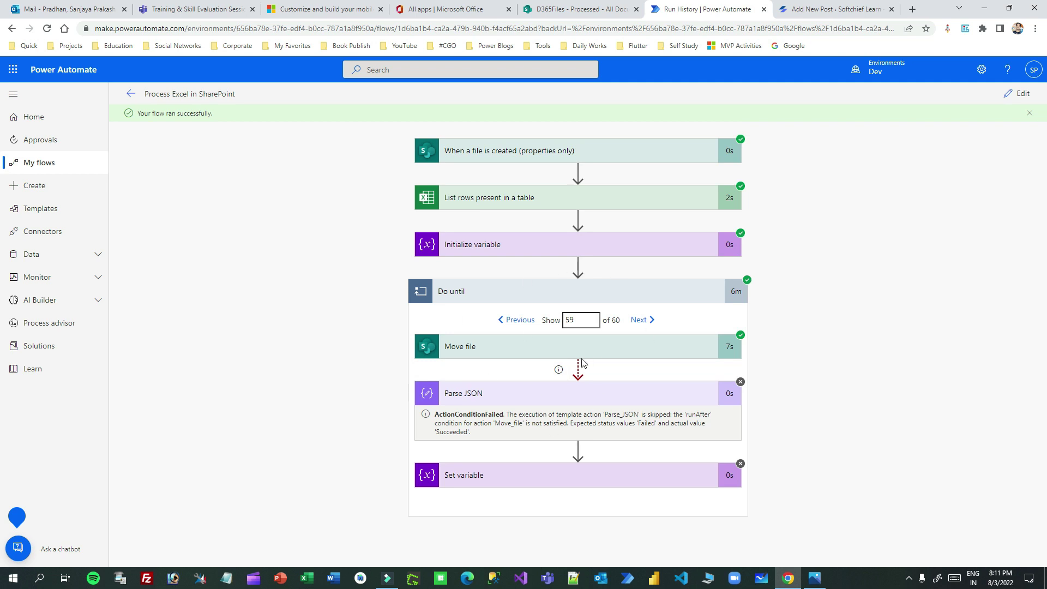
left_click(584, 393)
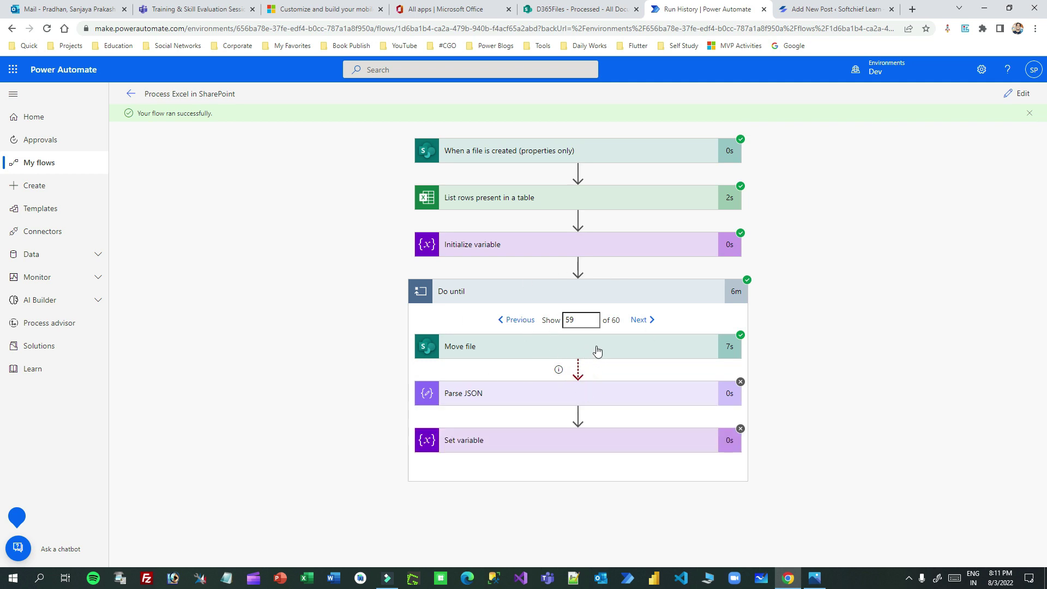